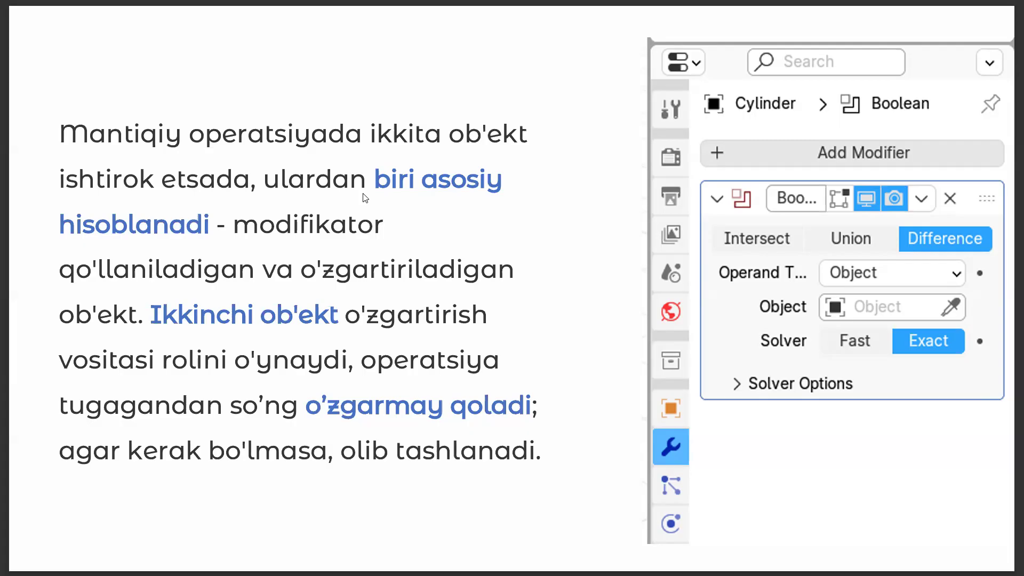
key("Left")
key("Left")
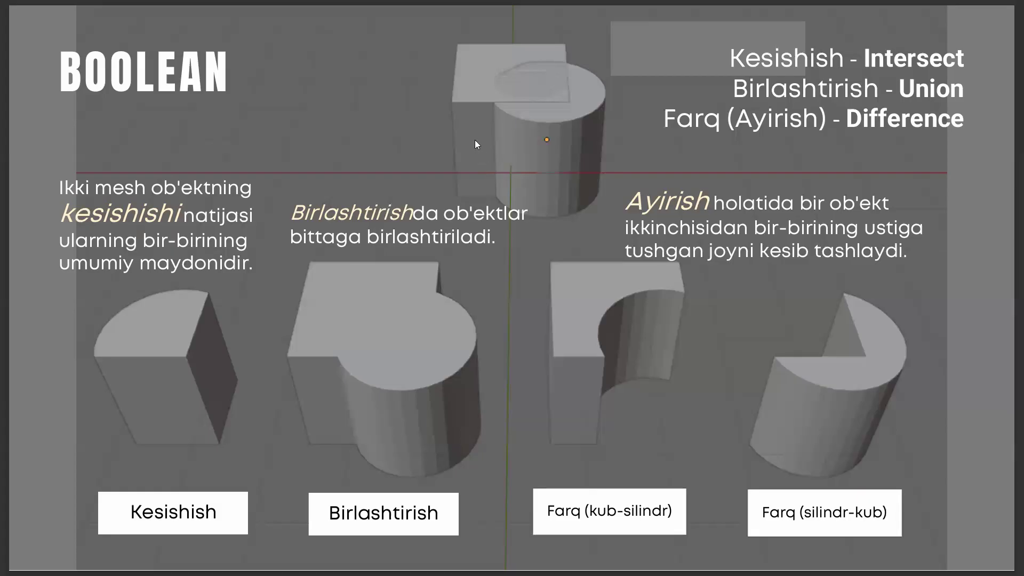
key("Right")
key("Right")
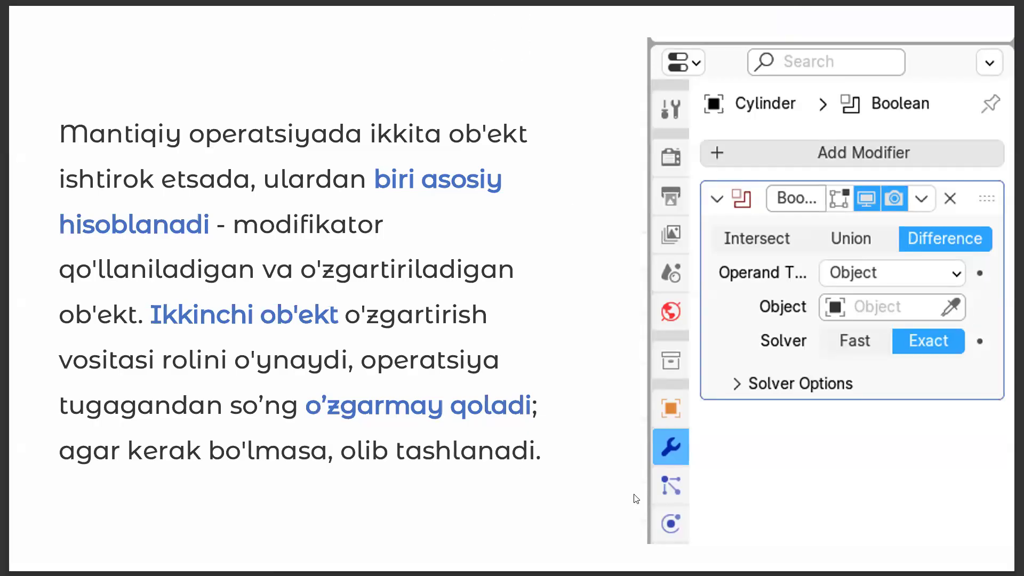
key("Right")
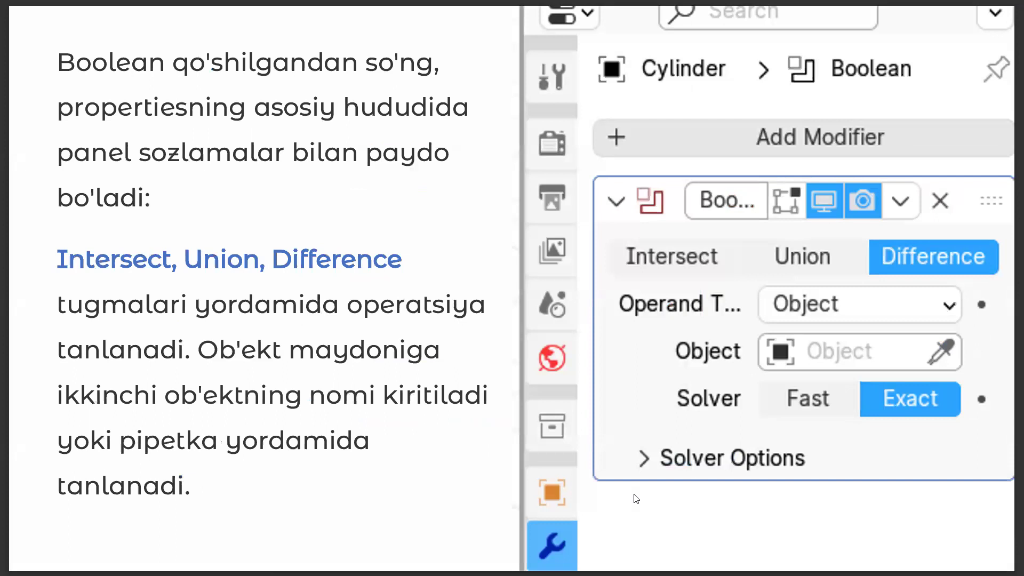
key("Right")
key("Left")
key("Left")
key("Right")
key("Left")
- Switch to Blender and add a cylinder mesh to the scene containing the default cube
key("super")
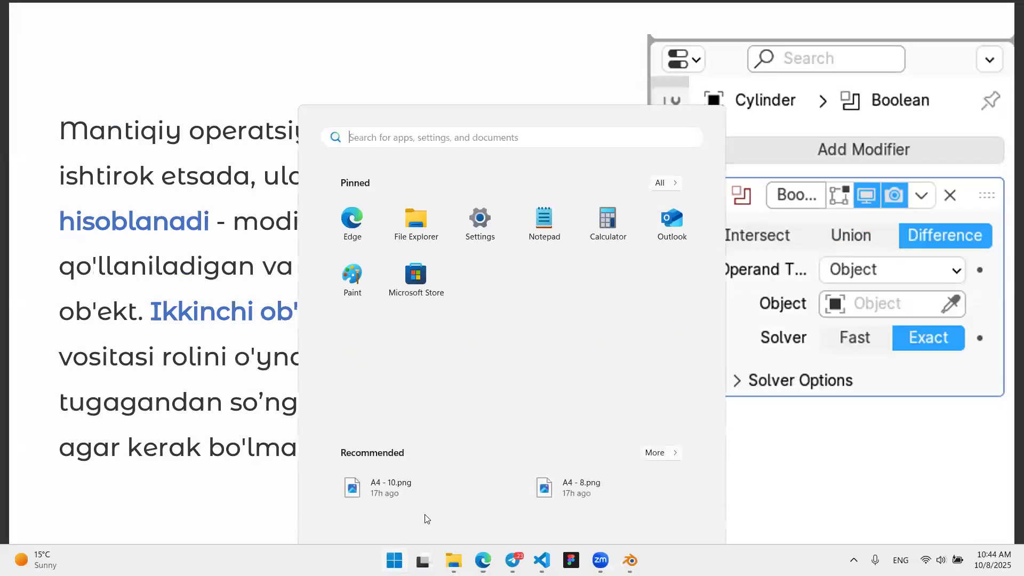
left_click(630, 560)
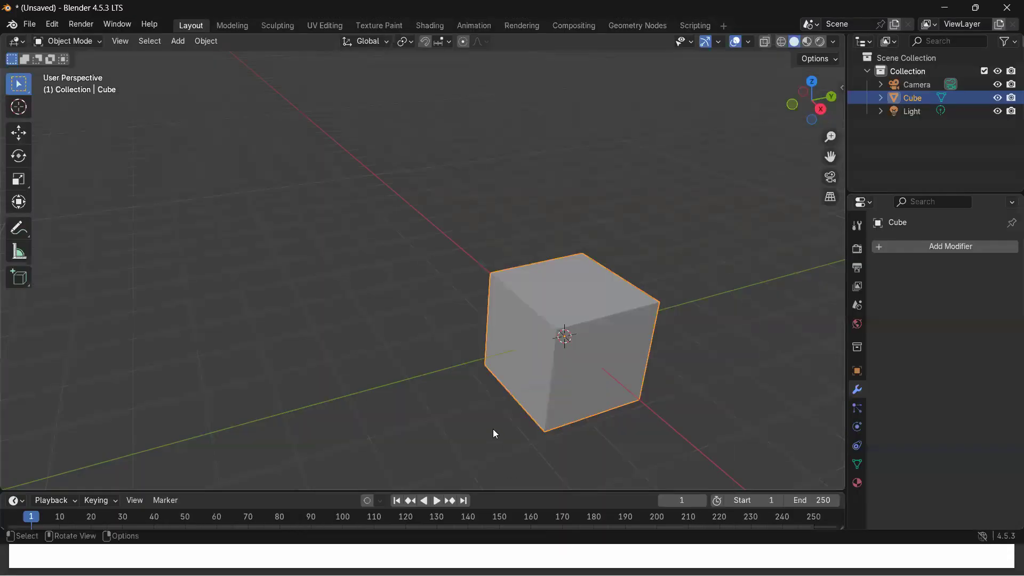
key("shift+a")
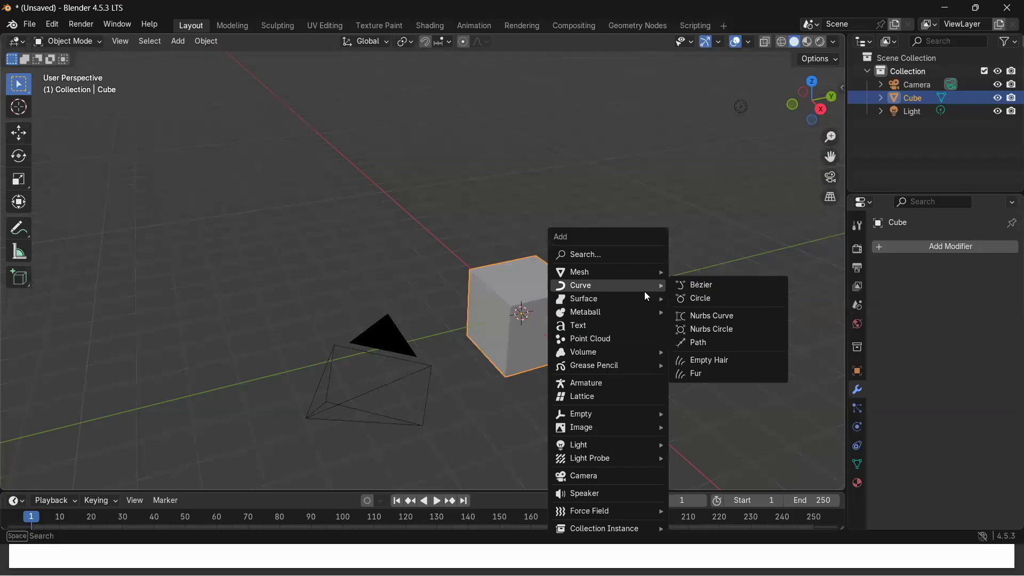
mouse_move(653, 273)
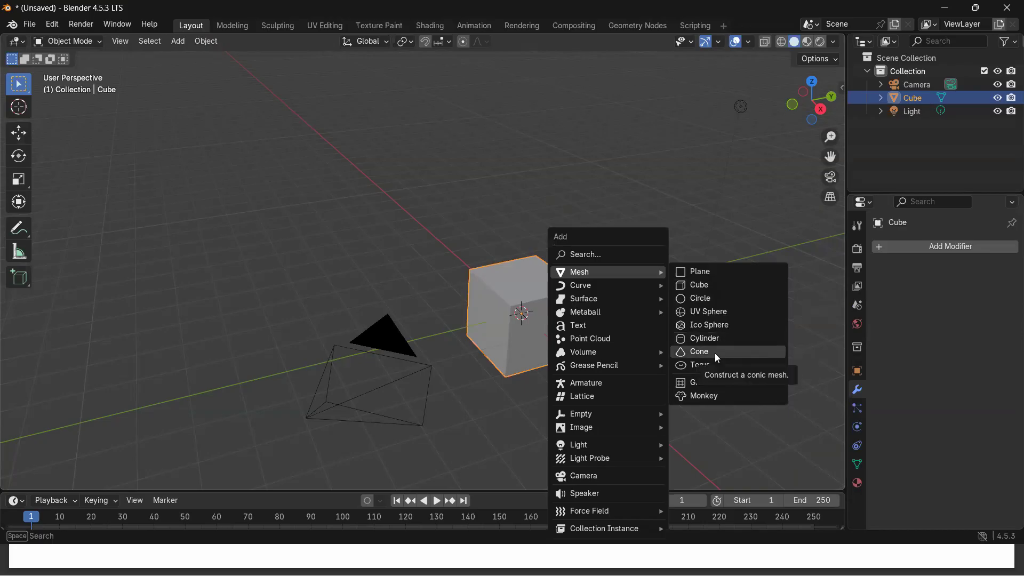
left_click(704, 339)
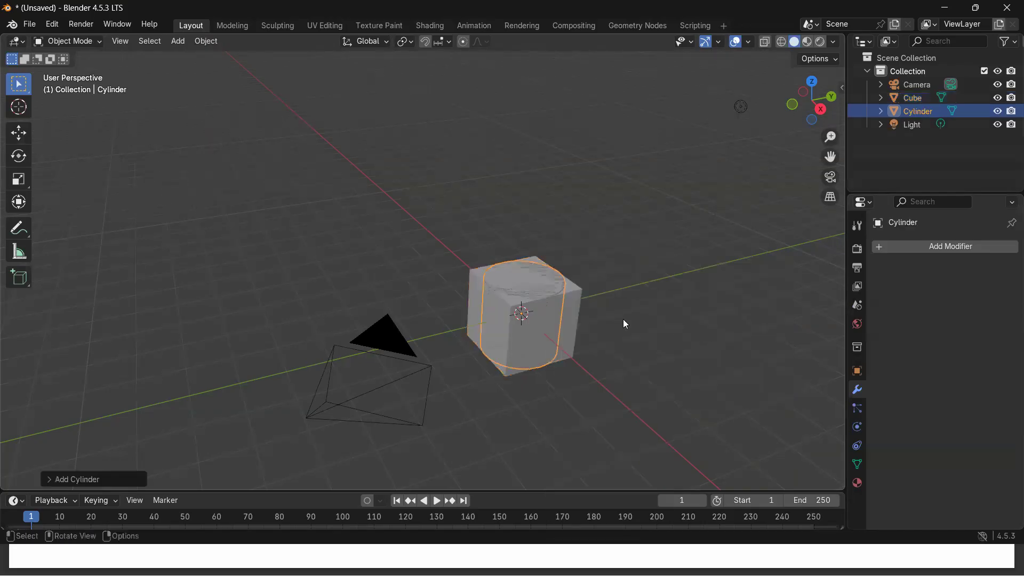
- Raise the cylinder along the Z axis so its lower part overlaps the top of the cube
key("g")
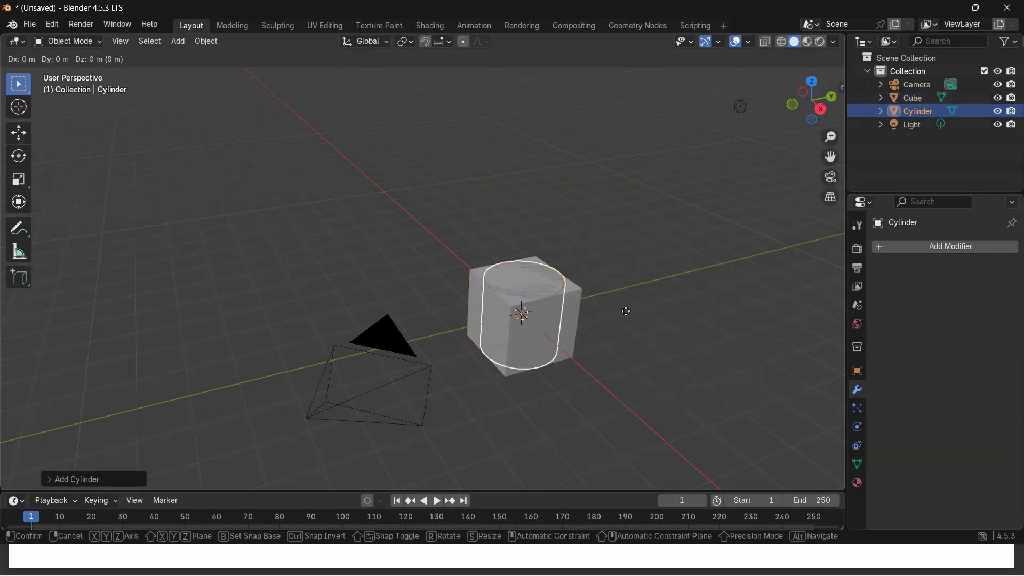
key("z")
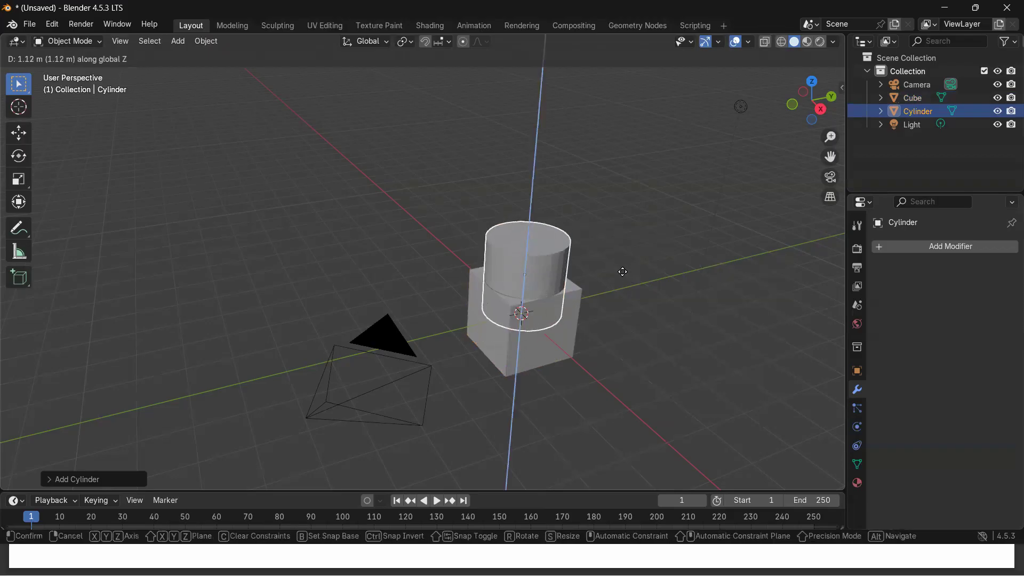
left_click(632, 332)
middle_click_drag(632, 332, 534, 362)
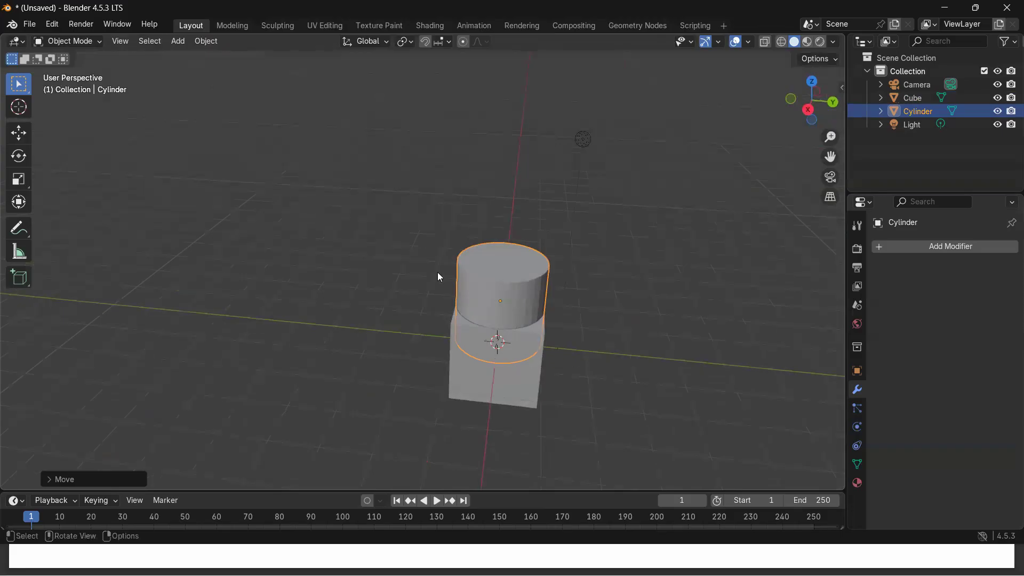
middle_click_drag(504, 413, 523, 273)
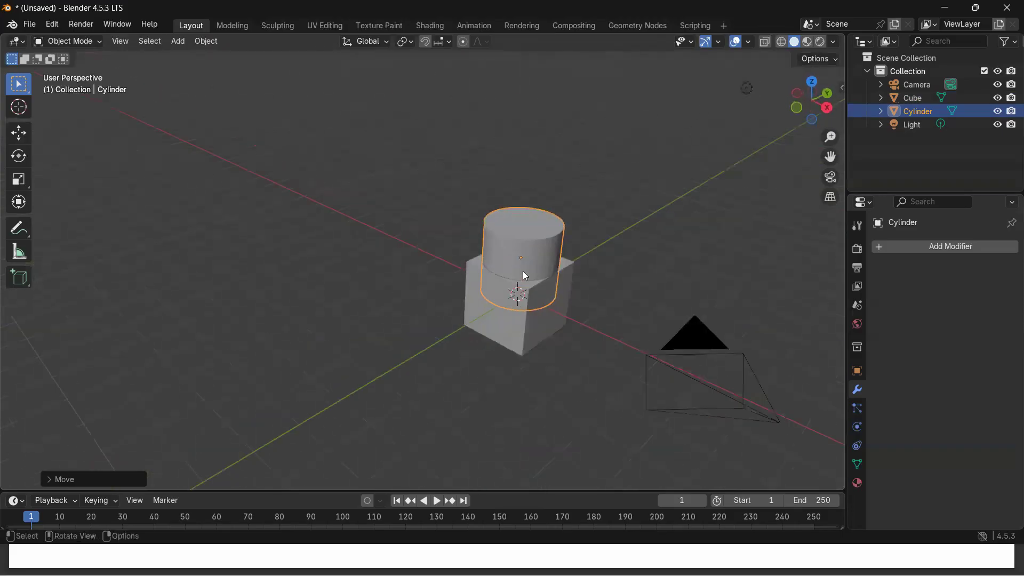
scroll(548, 356, "up", 3)
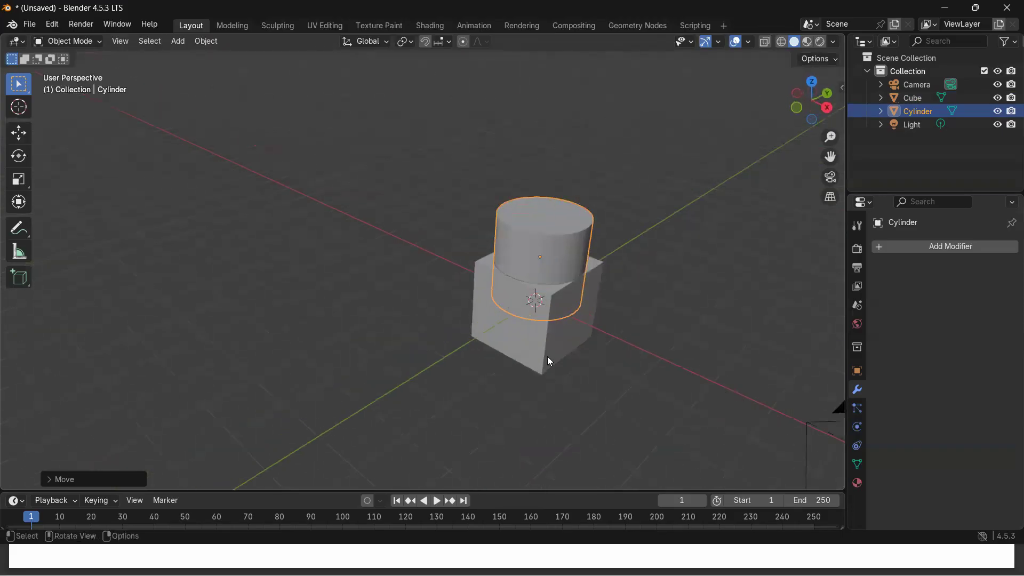
- Add a Boolean modifier to the cube, finding it with the search term "boo"
left_click(513, 342)
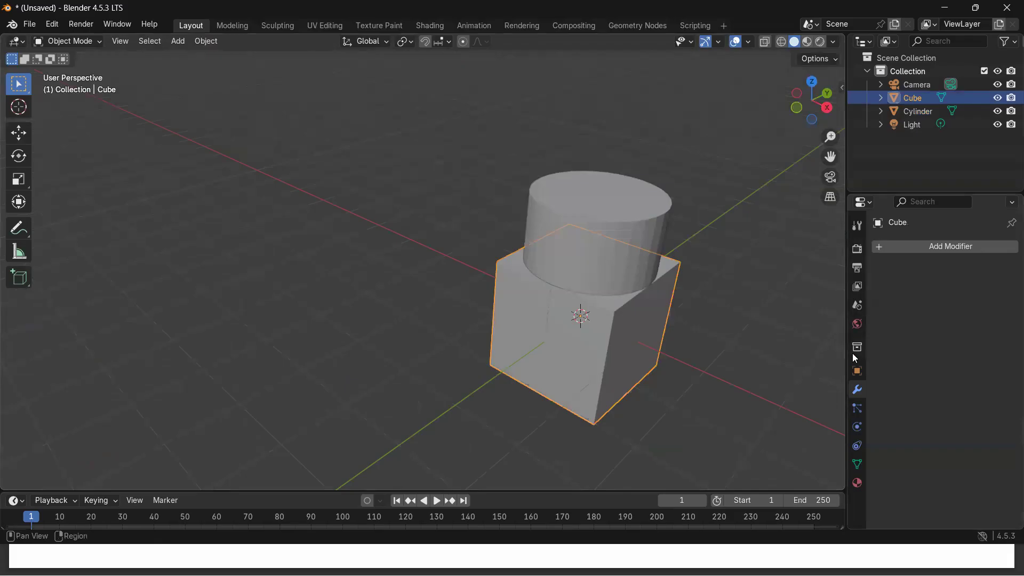
left_click(927, 250)
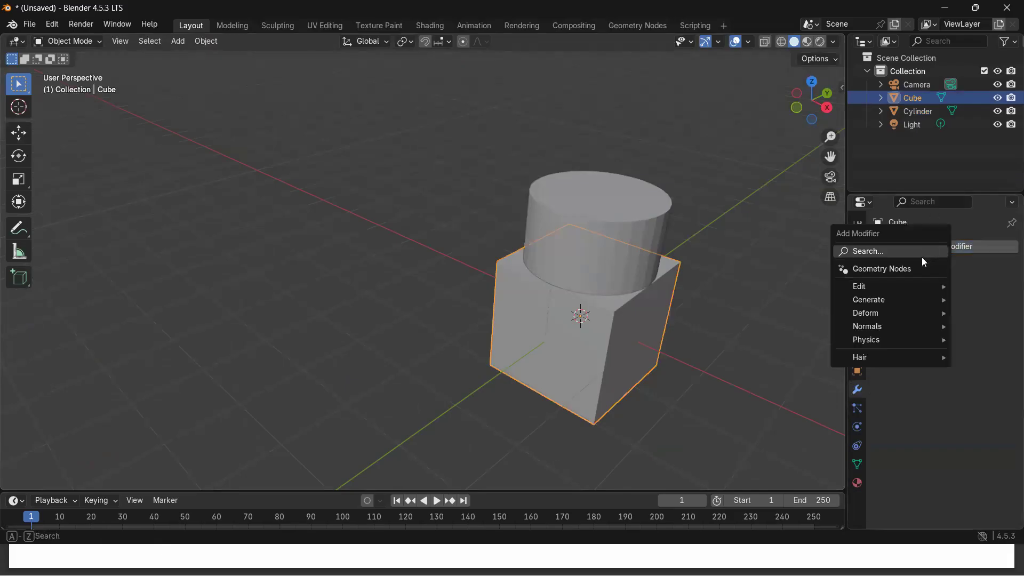
left_click(921, 254)
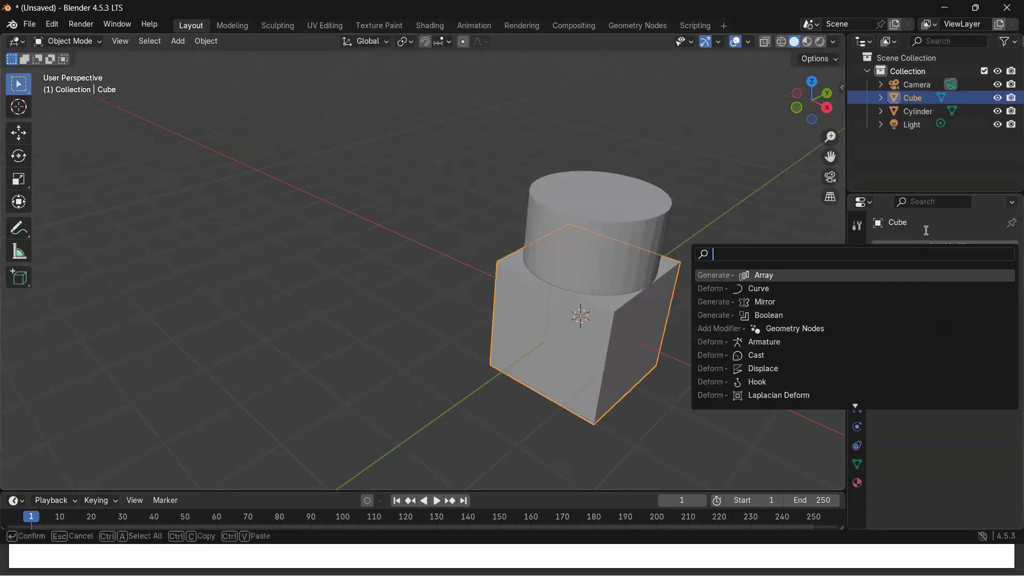
key("Escape")
left_click(927, 243)
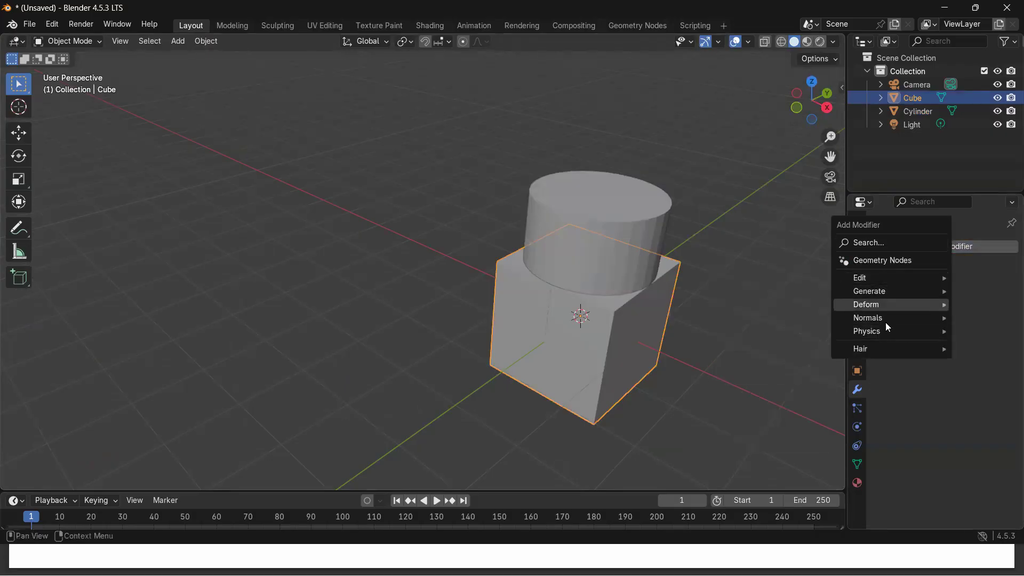
left_click(894, 244)
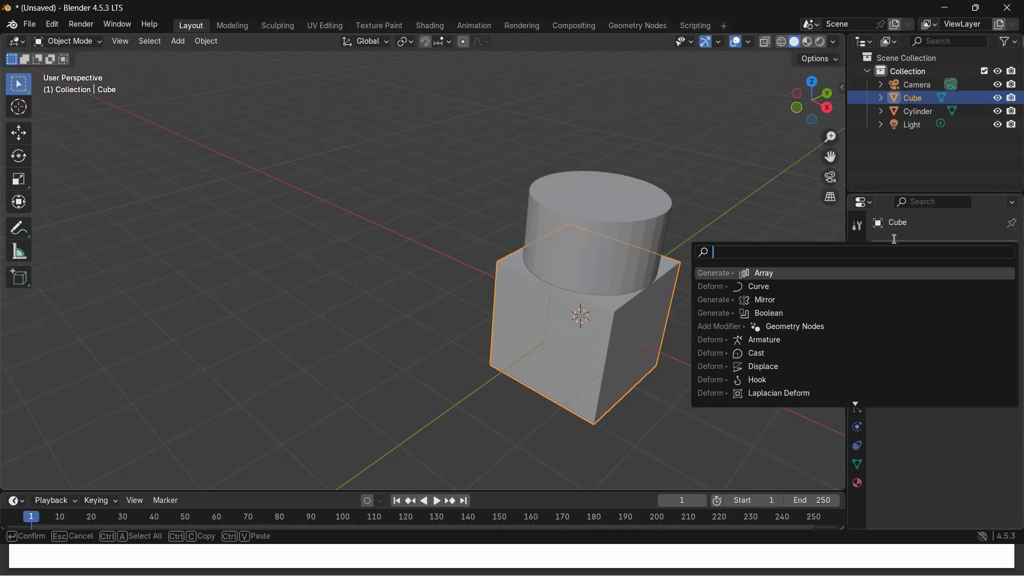
type("boo")
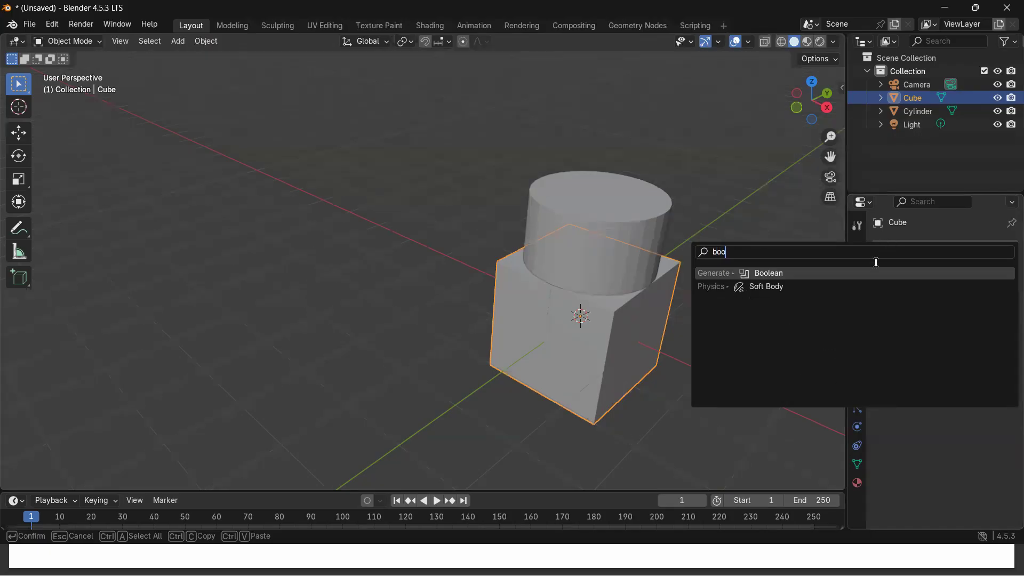
left_click(768, 274)
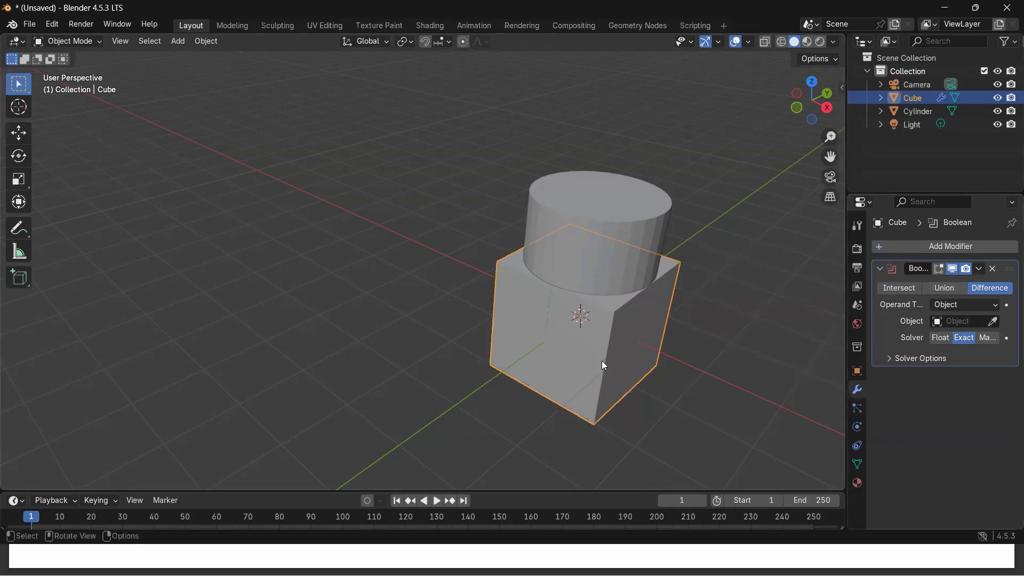
- Pick the cylinder as the object of the cube's Boolean Difference modifier and deselect the cube
left_click(993, 321)
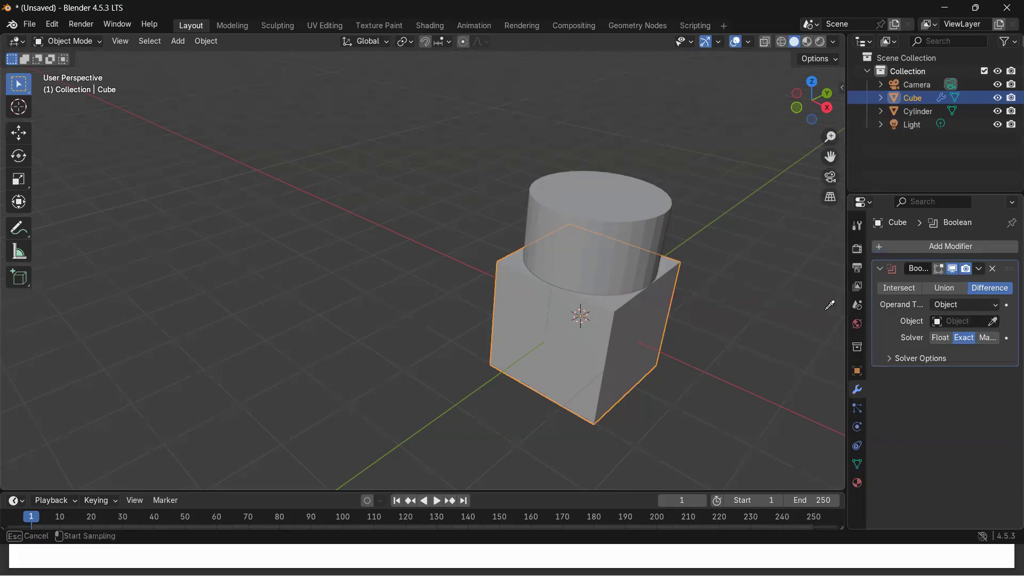
left_click(616, 226)
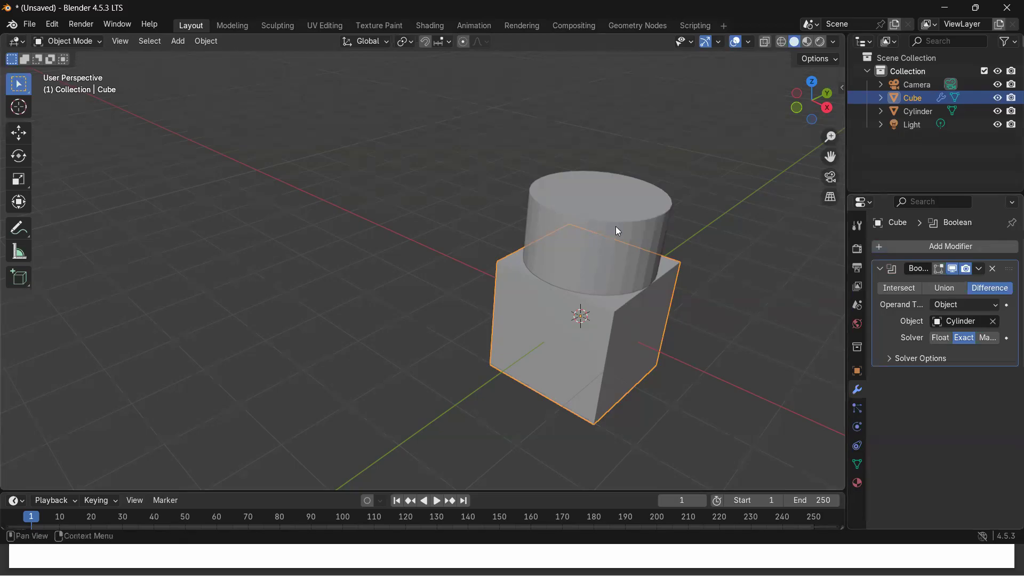
left_click(756, 286)
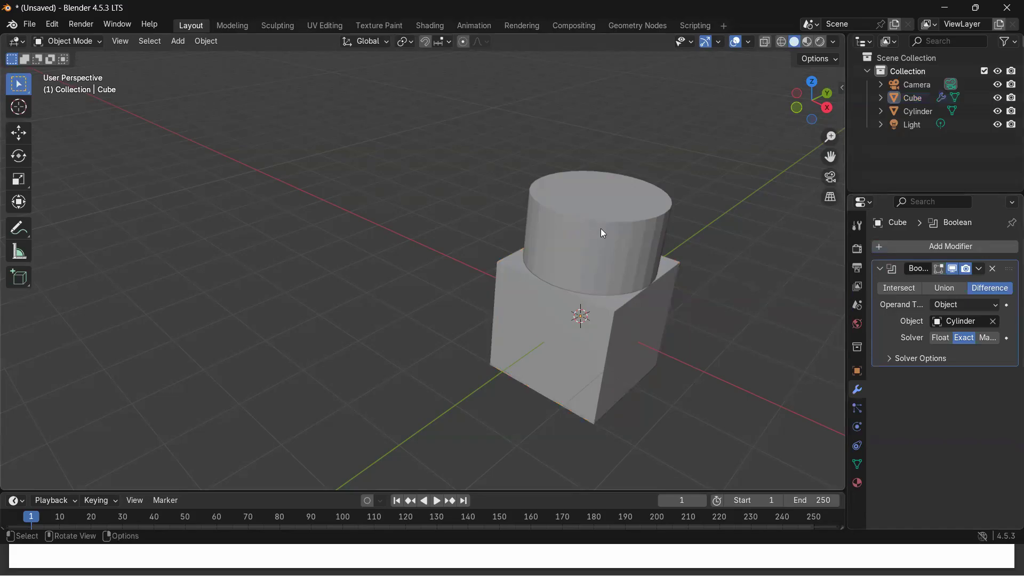
- Shift the cylinder slightly along the X axis, keeping it overlapping the cube's top
left_click(603, 231)
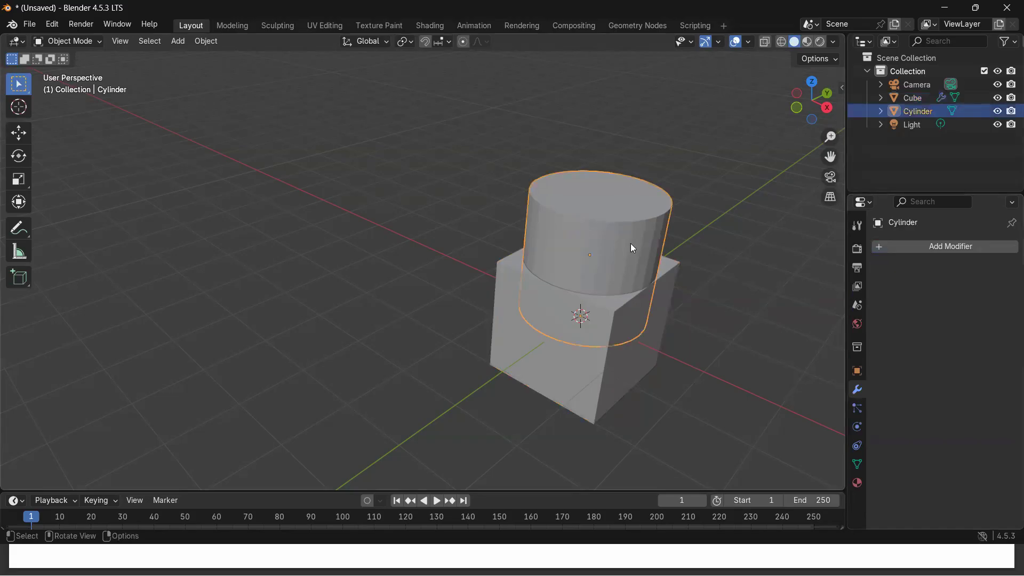
key("g")
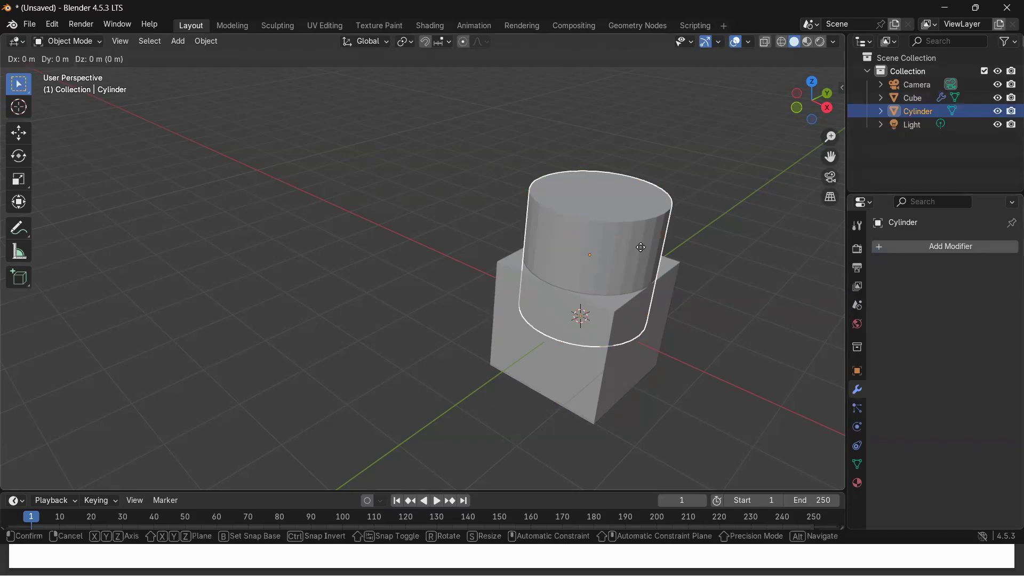
key("x")
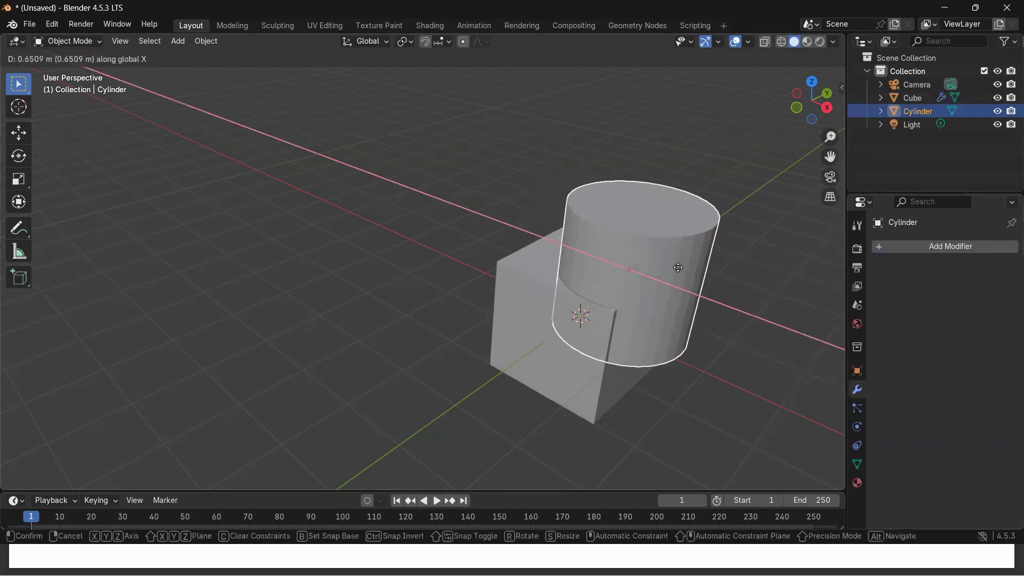
left_click(635, 241)
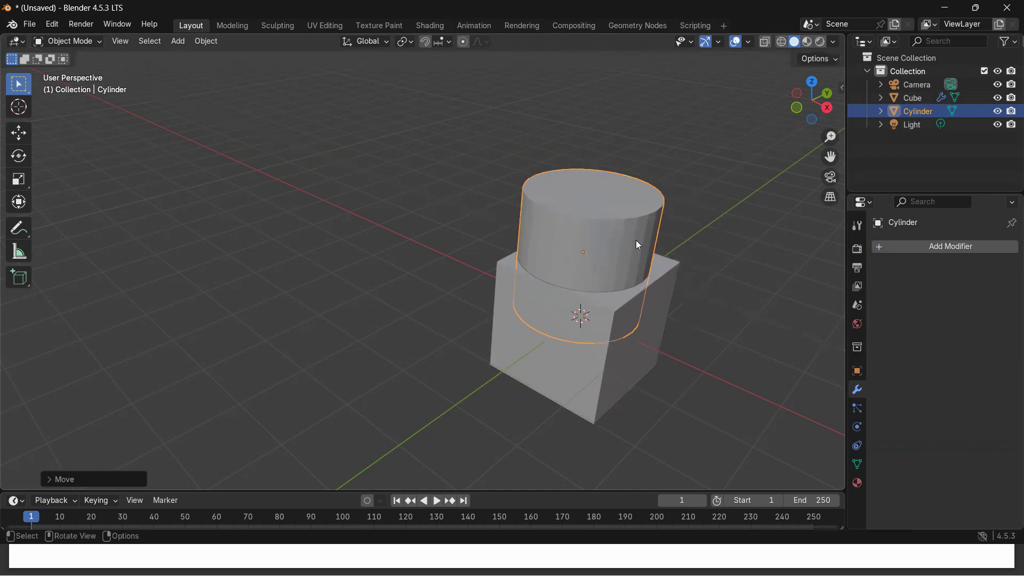
- Apply the Boolean Difference modifier on the cube
left_click(596, 374)
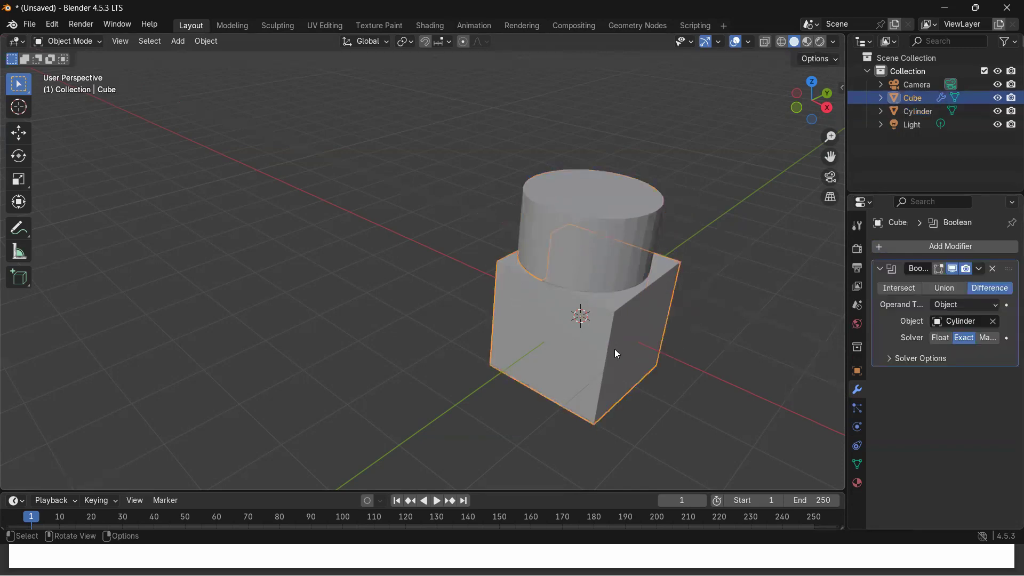
left_click(980, 269)
left_click(959, 286)
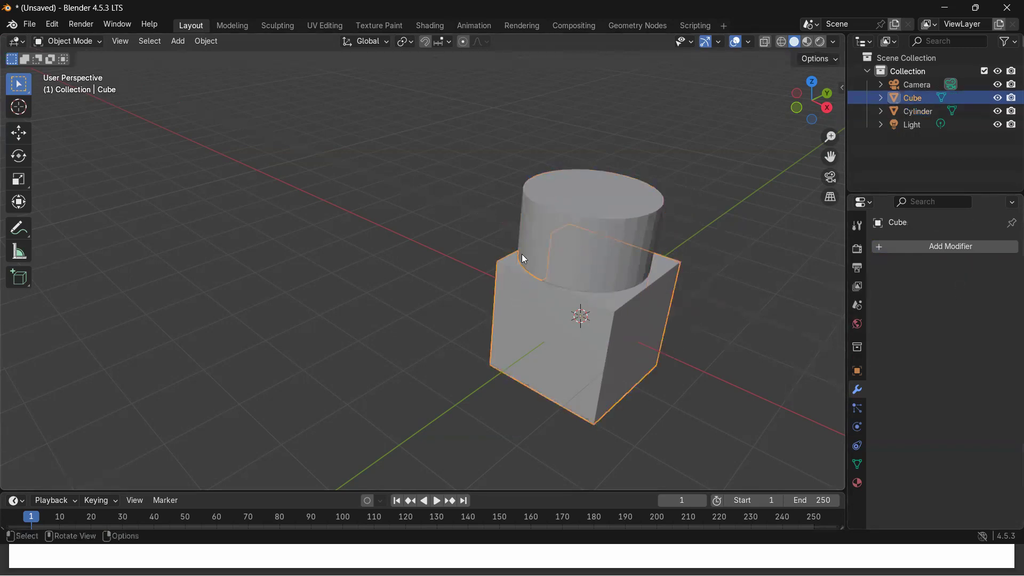
- Move the cylinder up along the Z axis, clear of the cube, and inspect the recess cut into the cube
left_click(556, 247)
key("g")
key("z")
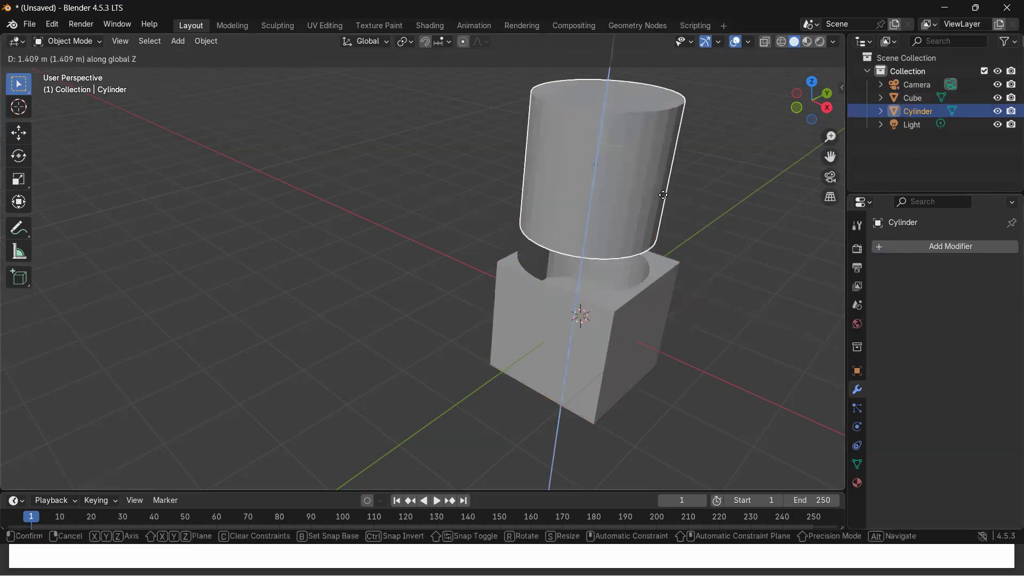
left_click(666, 167)
middle_click_drag(498, 434, 715, 419)
scroll(290, 347, "up", 3)
middle_click_drag(290, 347, 99, 353)
middle_click_drag(525, 234, 691, 301)
middle_click_drag(335, 305, 337, 284)
middle_click_drag(323, 297, 323, 297)
middle_click_drag(490, 199, 403, 218)
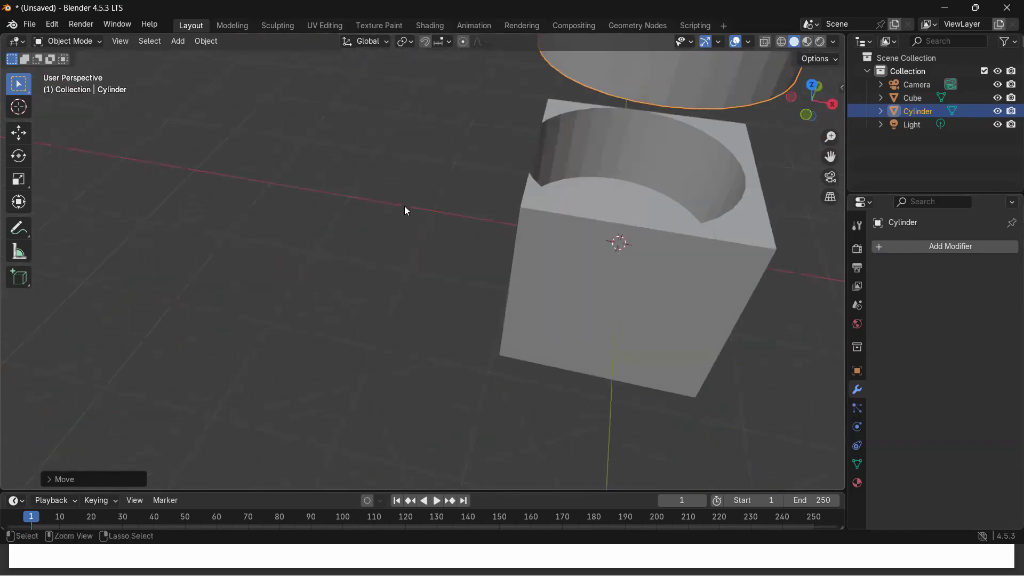
- Undo the cylinder's upward move and the applied Boolean modifier, and select the cube
key("ctrl+z")
left_click(590, 264)
scroll(590, 264, "down", 4)
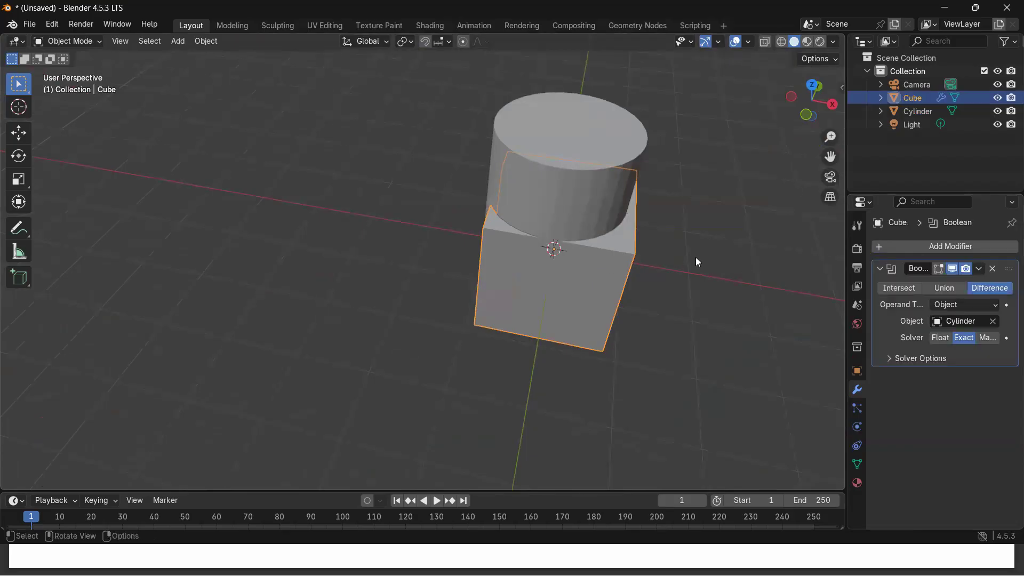
- Scale the cylinder down so that it is narrower than the cube's top face
left_click(592, 195)
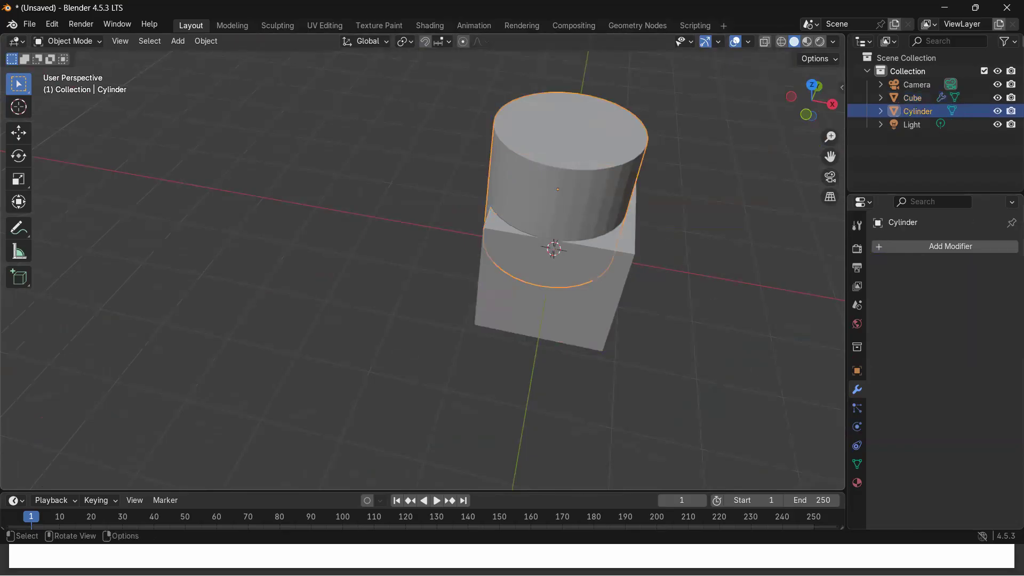
key("s")
left_click(676, 291)
left_click_drag(754, 312, 605, 339)
middle_click_drag(634, 336, 651, 359)
- Delete the cylinder while the cube's Boolean modifier is still unapplied
left_click(650, 335)
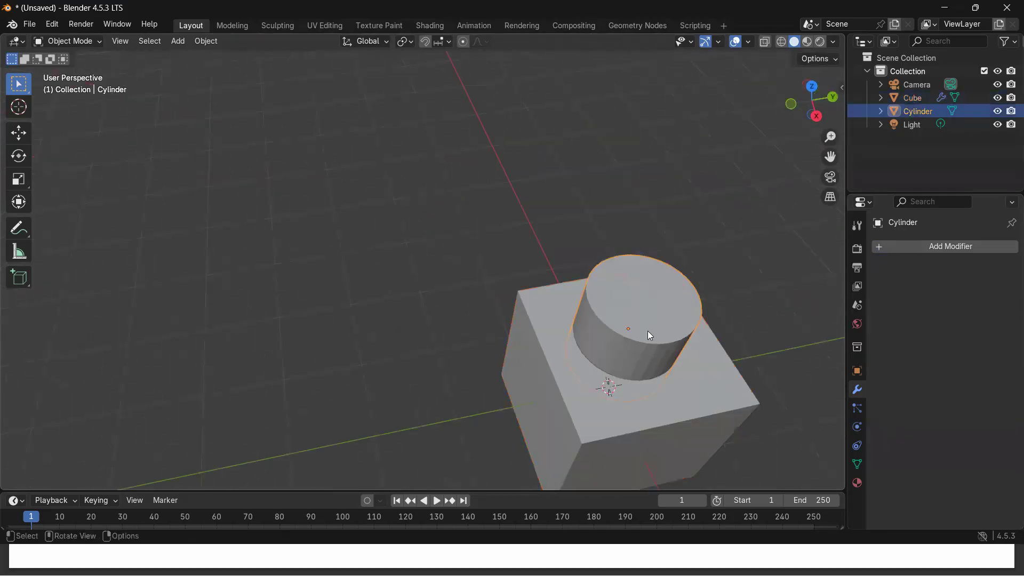
middle_click_drag(673, 419, 745, 454)
key("Delete")
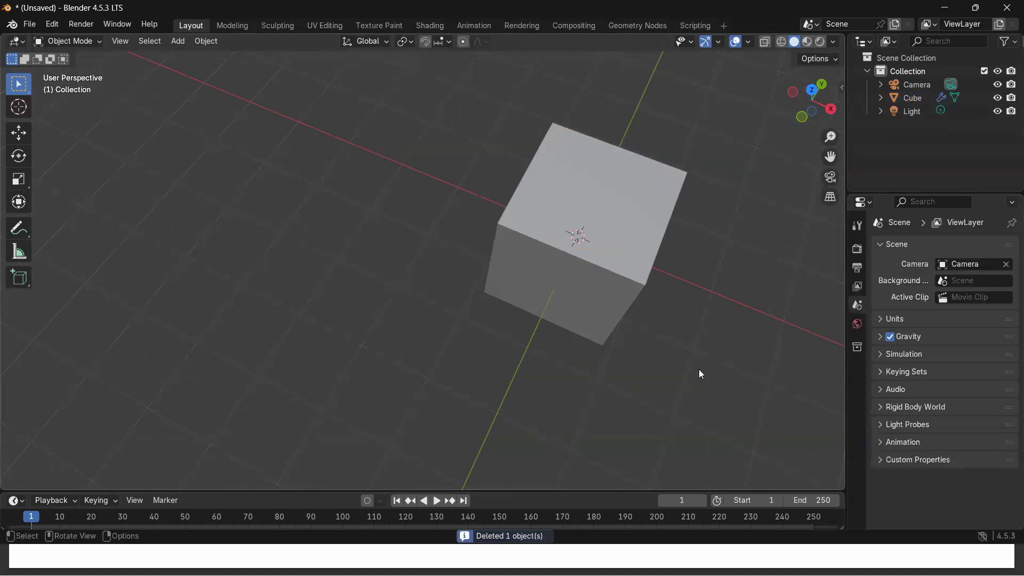
- Stretch the cube along the X axis to about 1.77 times its length
left_click(559, 262)
middle_click_drag(585, 348, 610, 304)
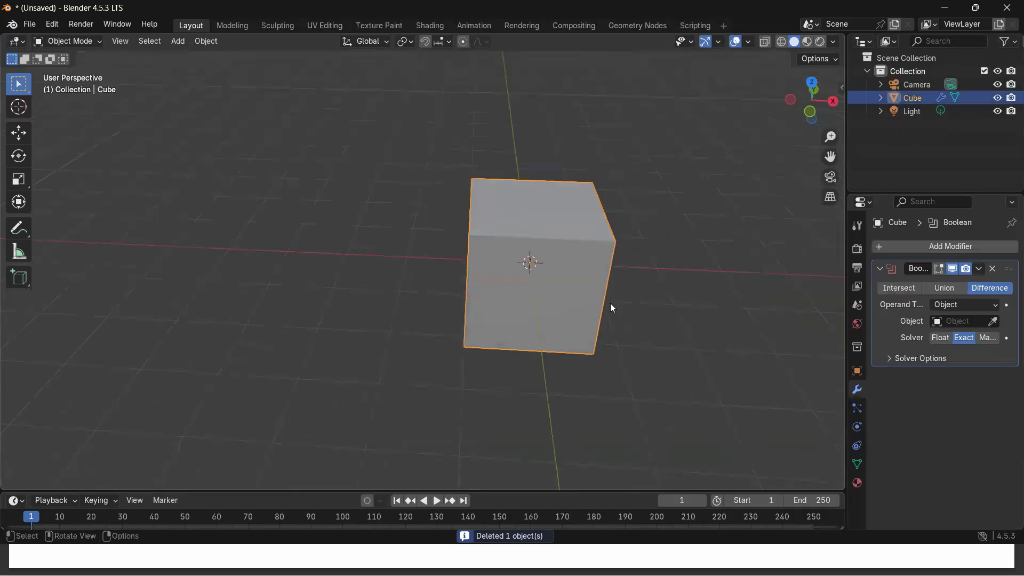
key("s")
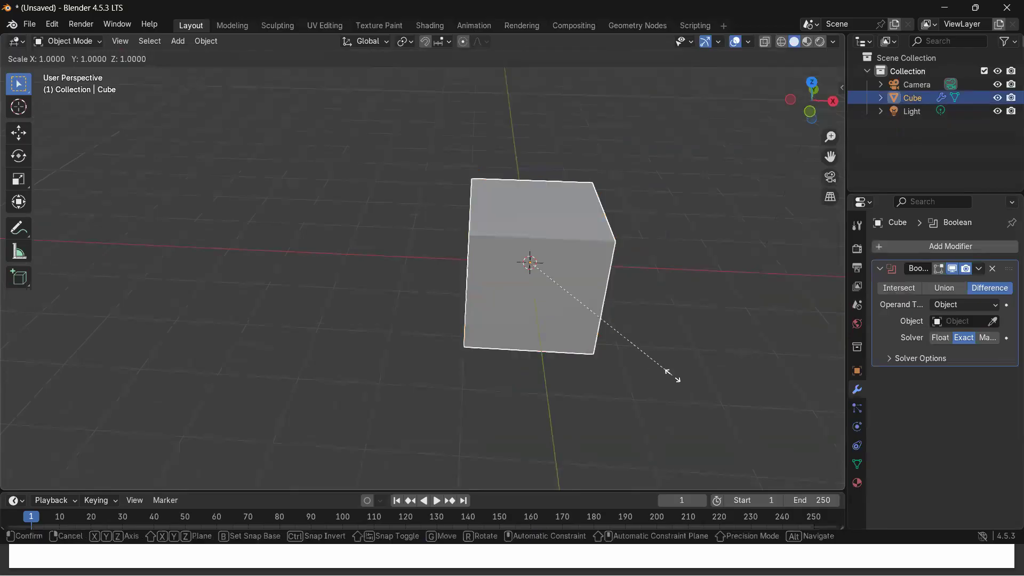
key("x")
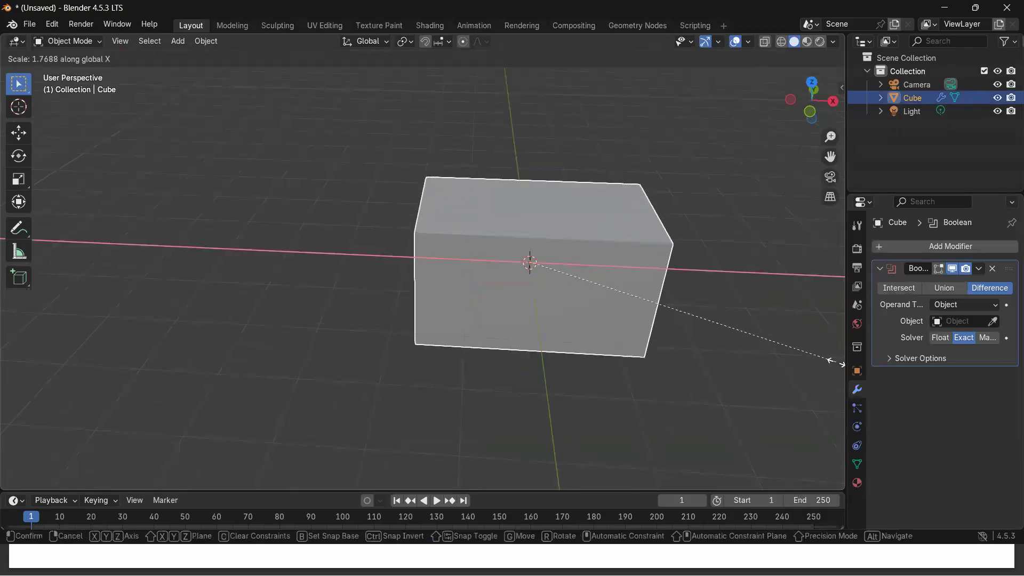
left_click(831, 360)
middle_click_drag(642, 368, 624, 377)
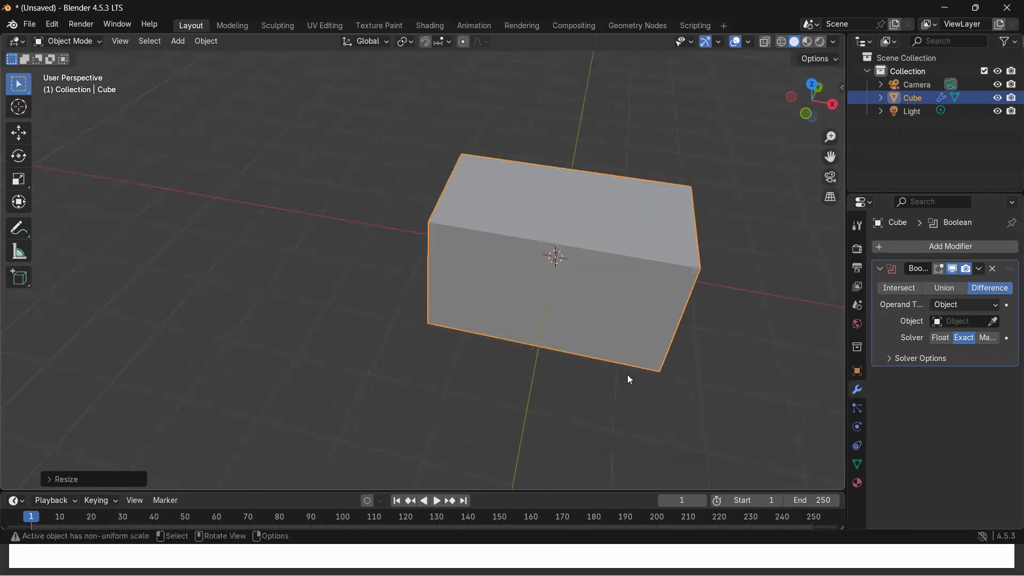
- Add a mesh cylinder and scale it down uniformly to about half its size, so it fits inside the block
key("shift+a")
mouse_move(599, 274)
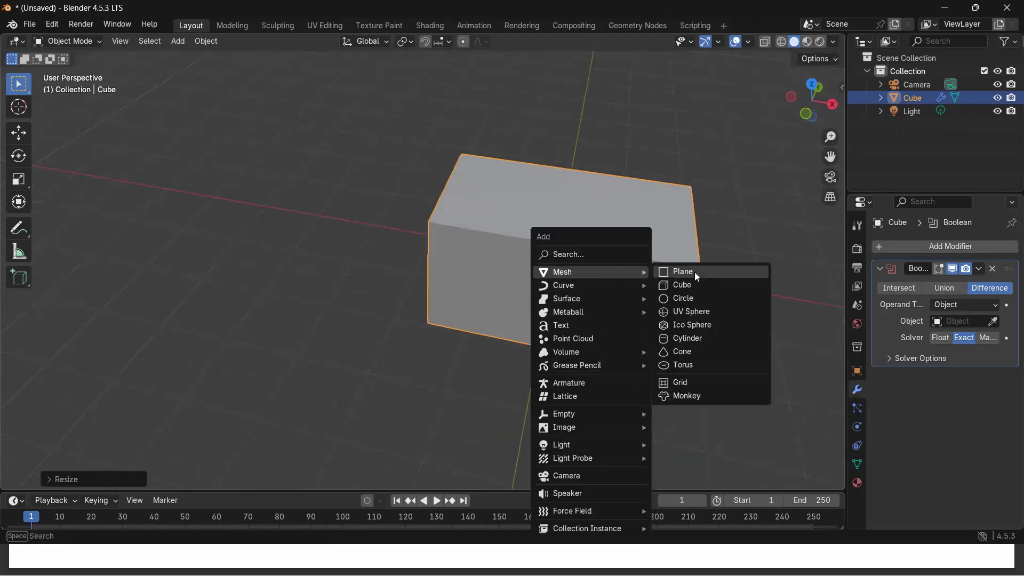
left_click(687, 340)
key("s")
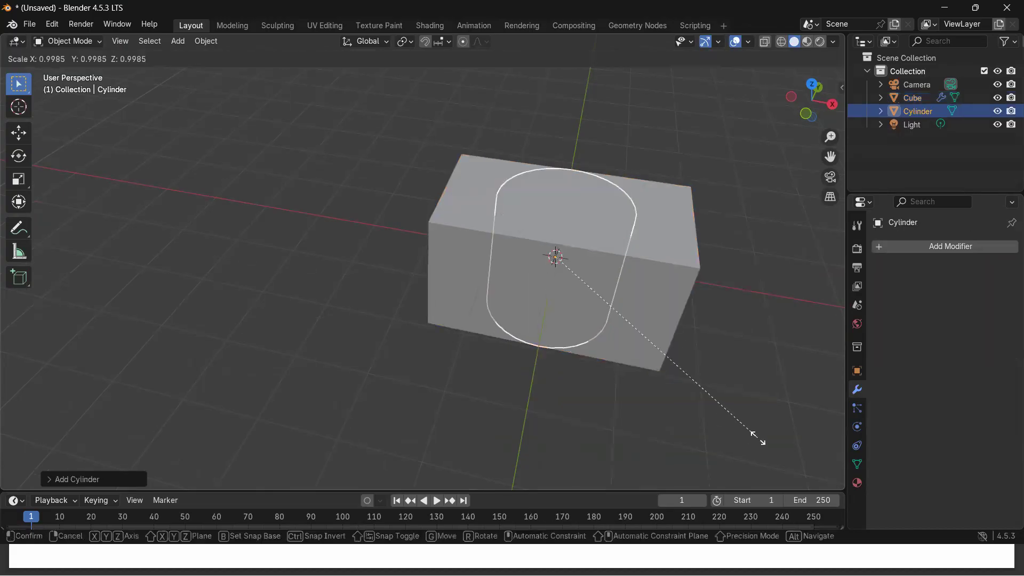
left_click(655, 344)
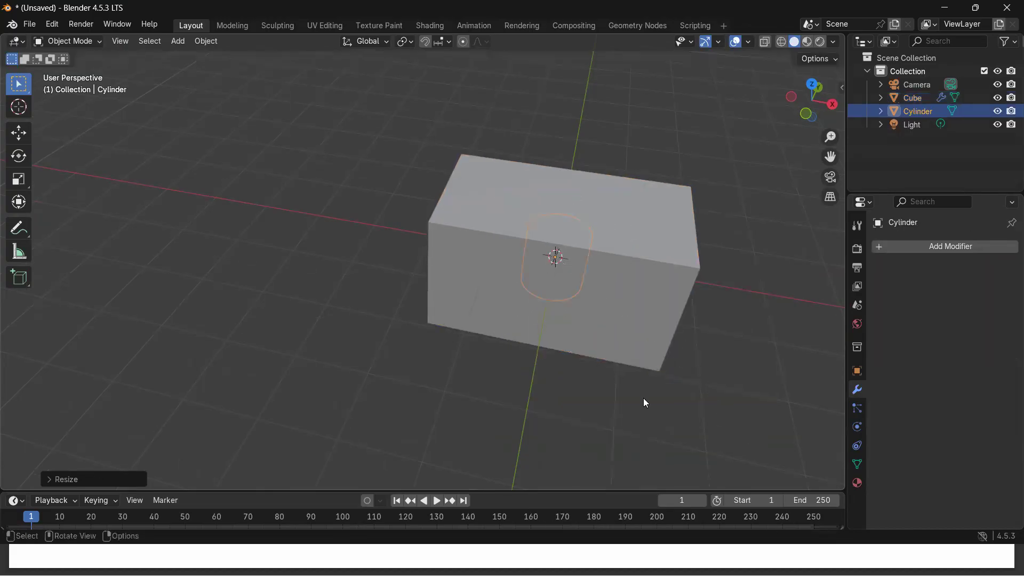
- Raise the cylinder along the Z axis until its upper part sticks out of the block's top face
key("g")
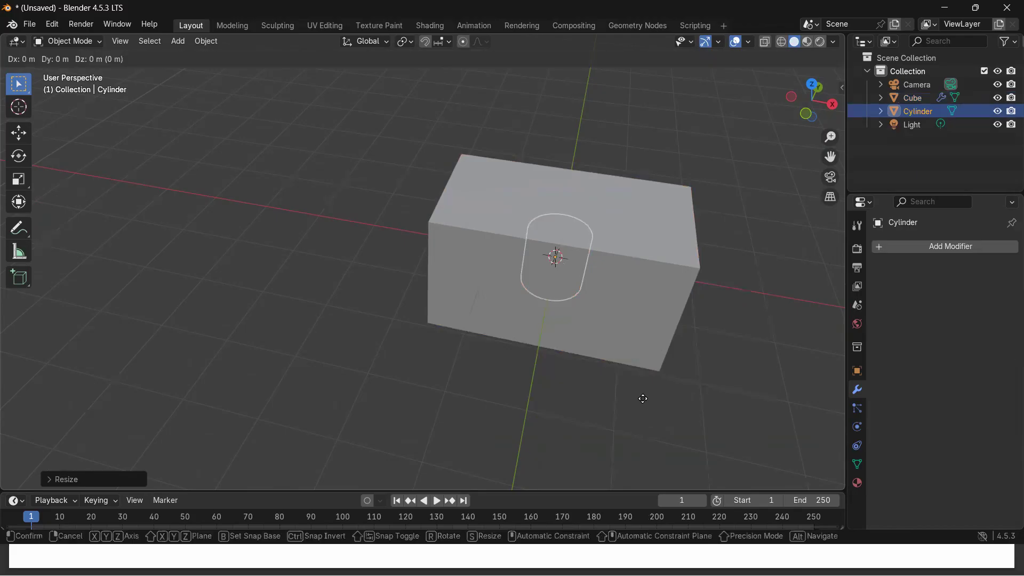
key("z")
left_click(656, 346)
middle_click_drag(722, 334, 583, 178)
middle_click_drag(603, 282, 538, 314)
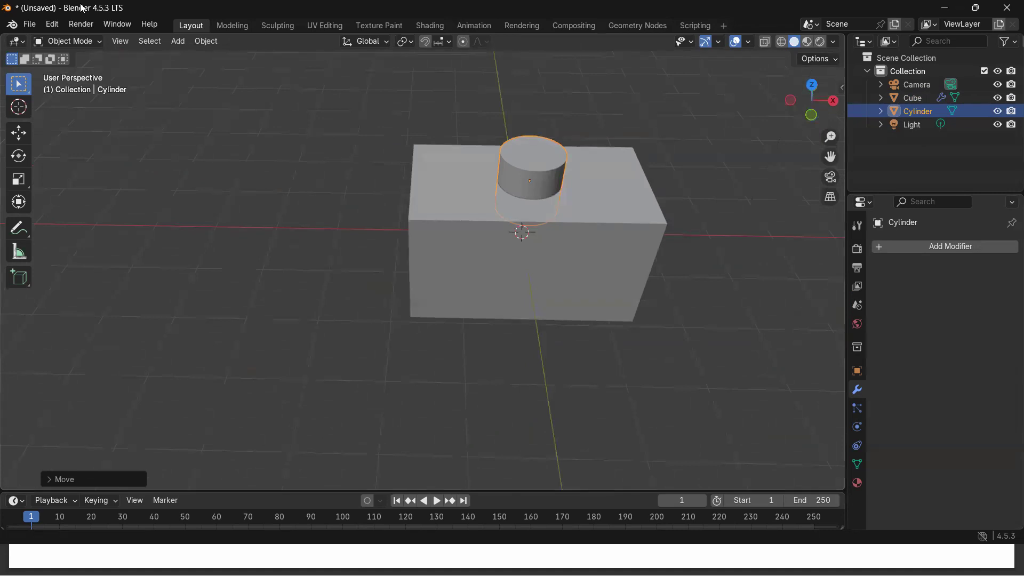
- Remove the block's leftover Boolean modifier and add a Soft Body modifier to the block
left_click(488, 297)
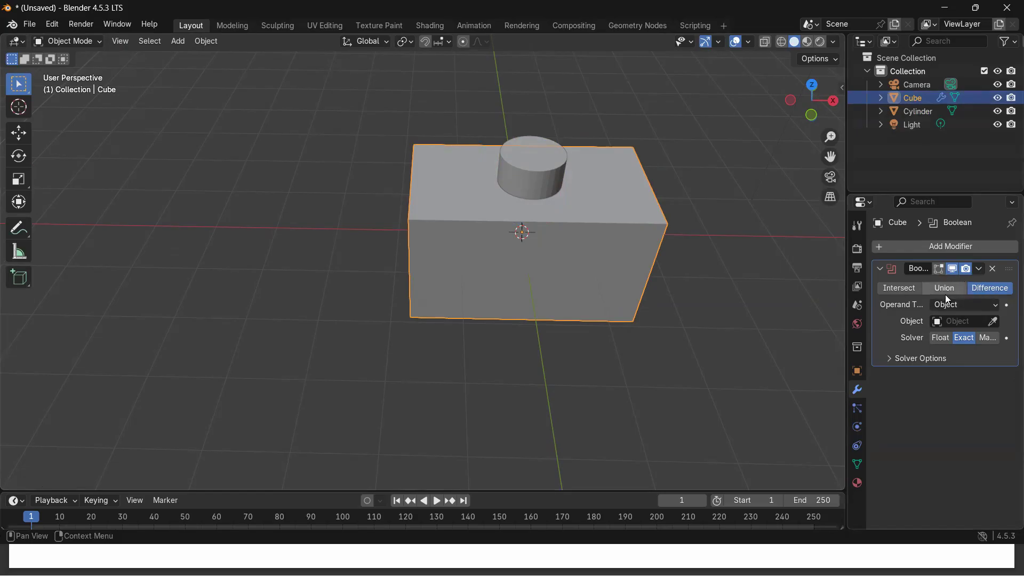
left_click(994, 268)
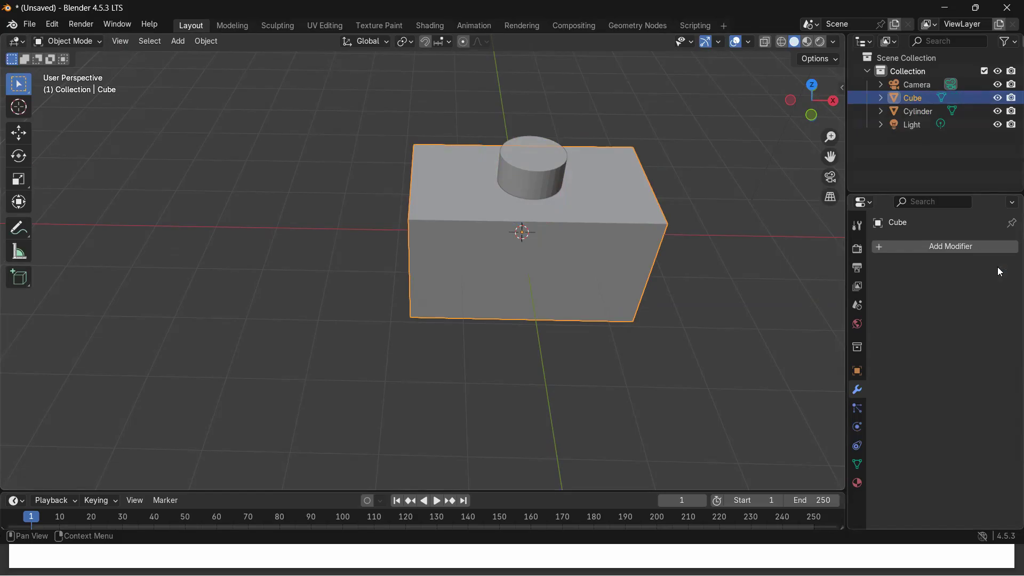
left_click(944, 249)
left_click(909, 249)
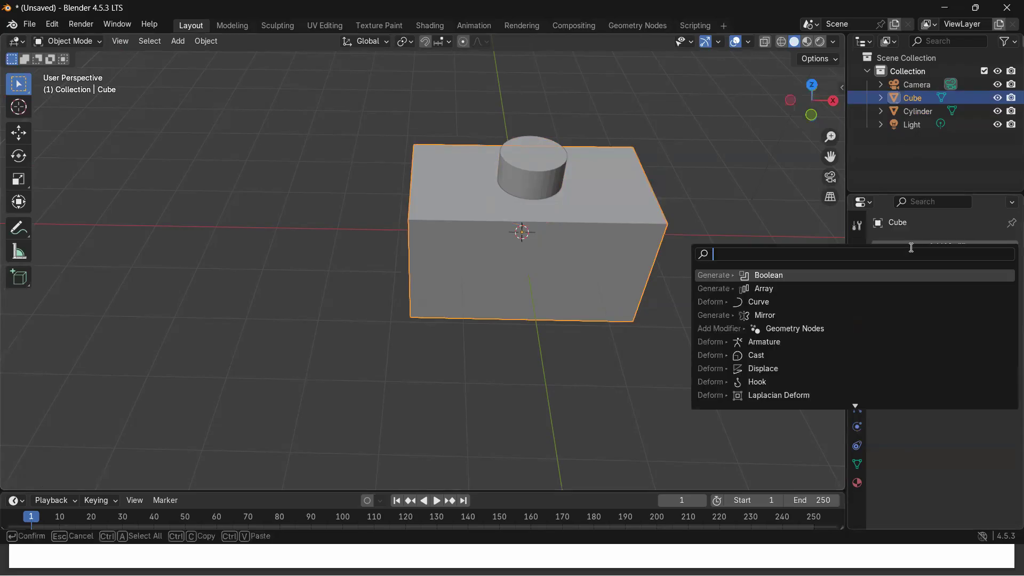
type("sof")
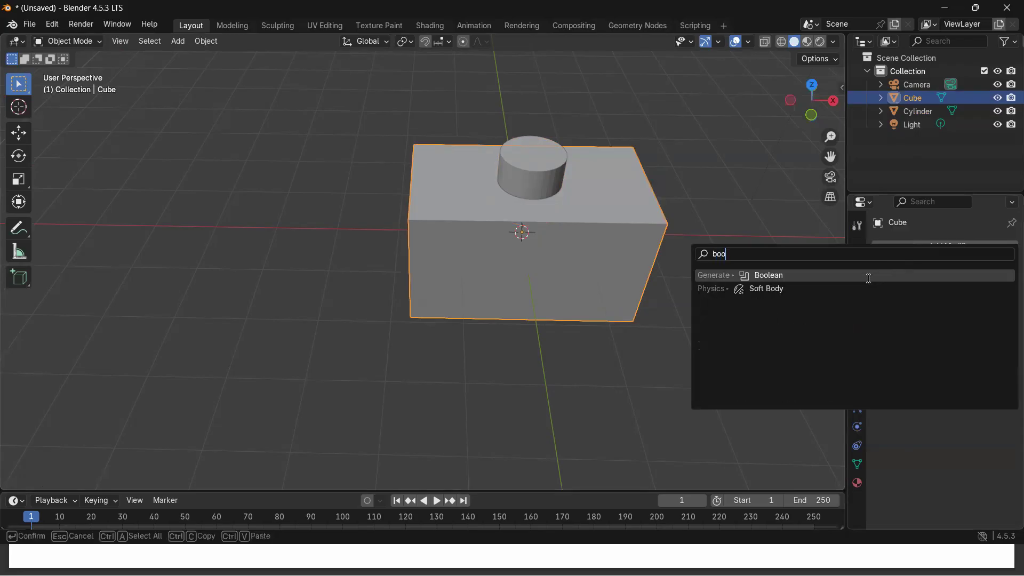
left_click(854, 283)
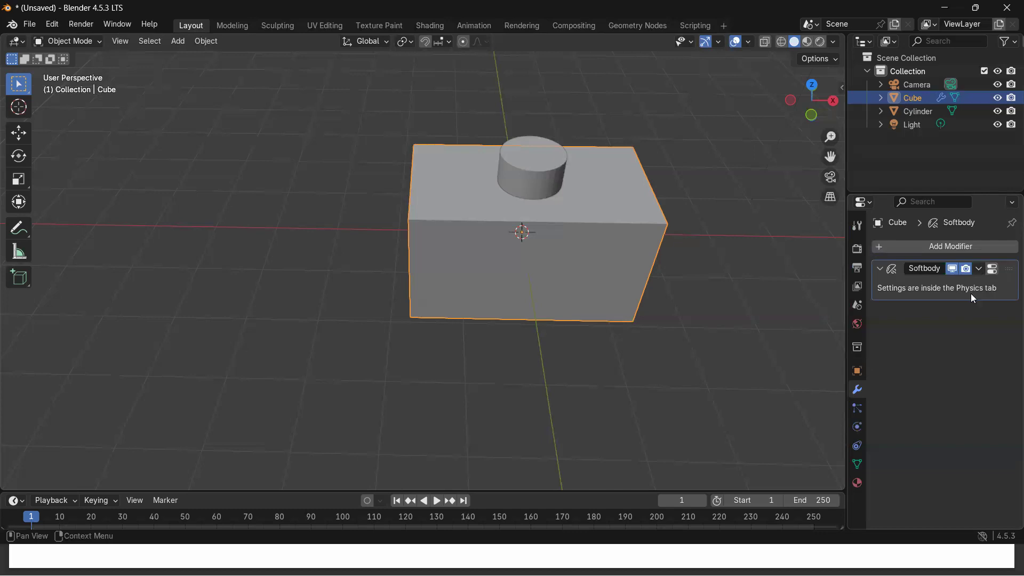
- Disable the Soft Body modifier in the viewport and in renders, and collapse its settings in the modifier stack
left_click(979, 270)
left_click(979, 271)
left_click(954, 269)
left_click(993, 269)
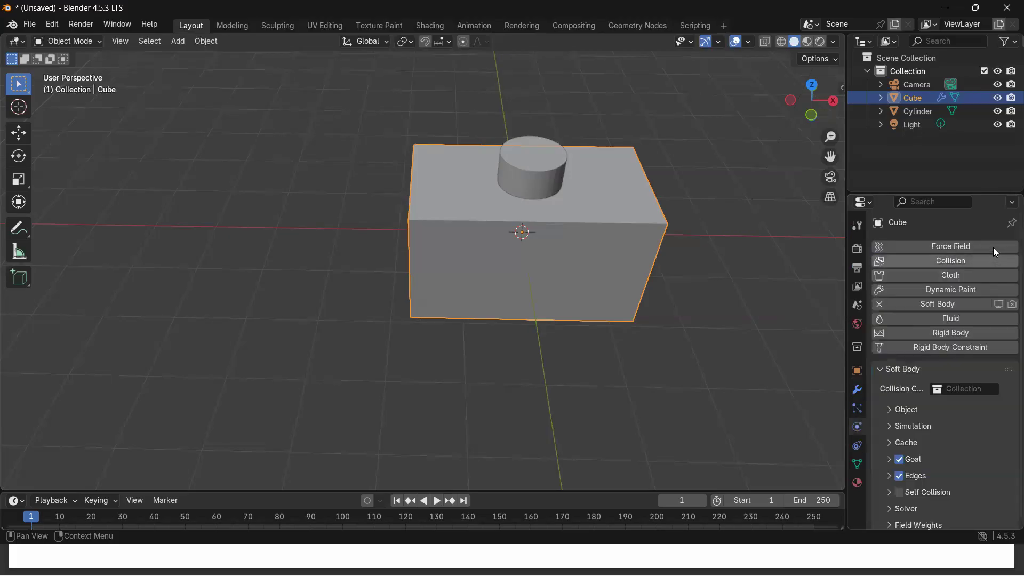
left_click(859, 390)
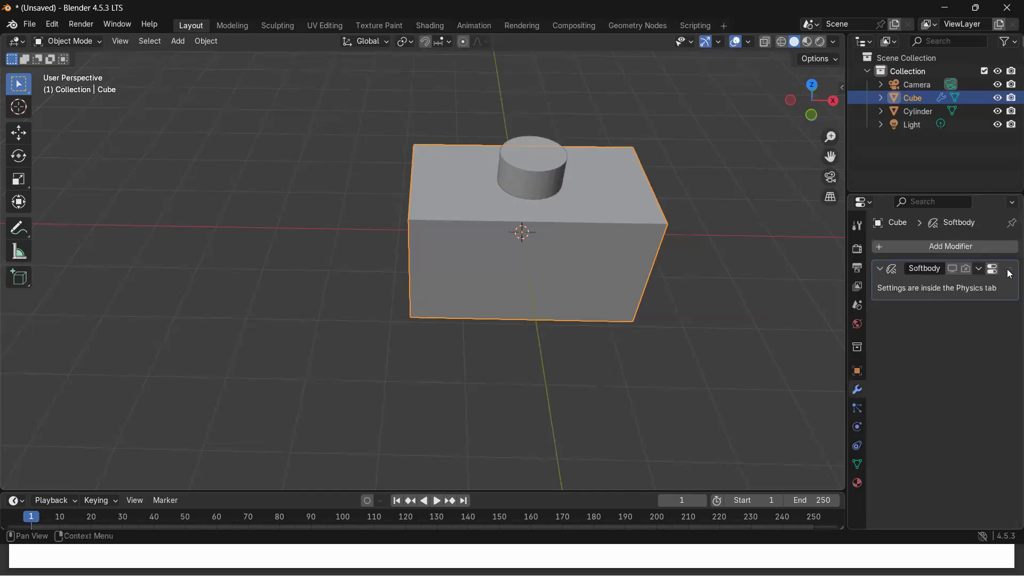
left_click(881, 270)
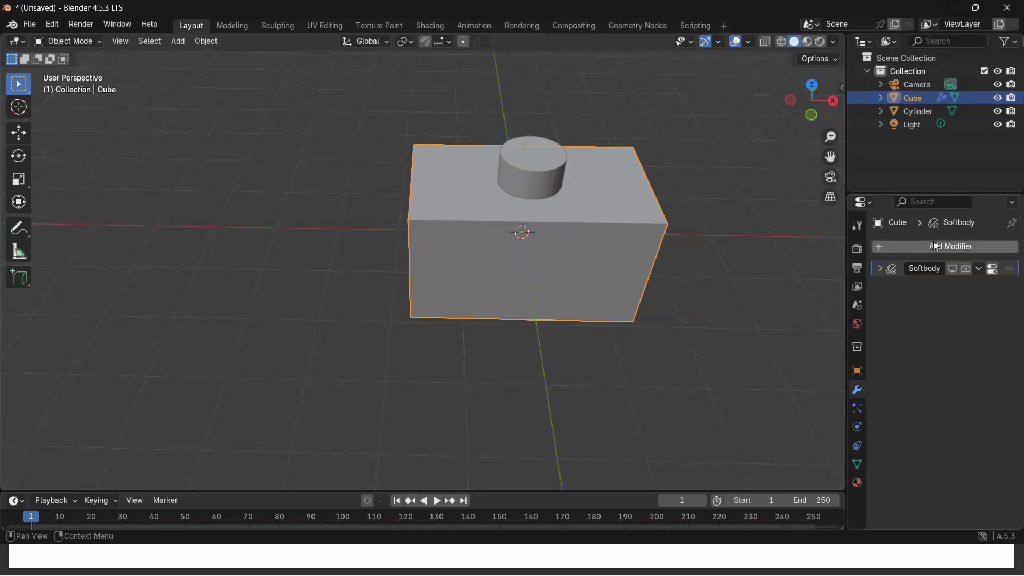
- Add a Boolean modifier set to Difference to the block, pick the cylinder as its object, and apply the modifier
left_click(916, 247)
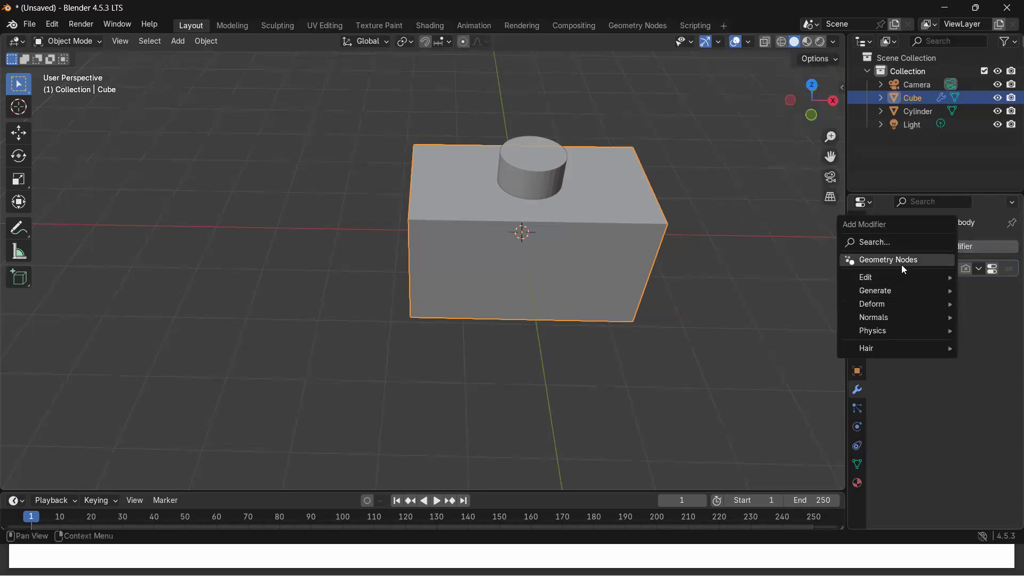
left_click(909, 243)
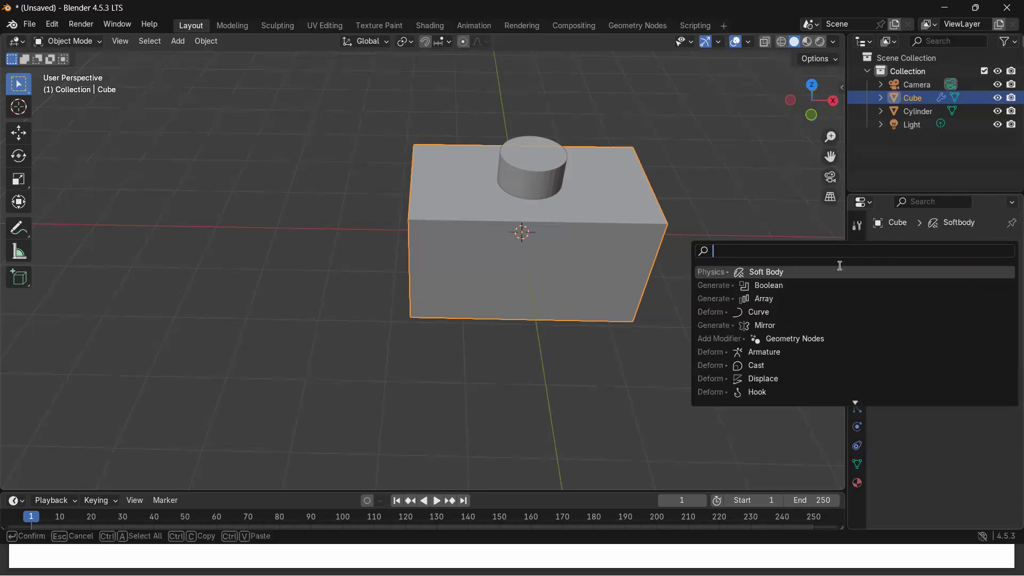
left_click(775, 288)
left_click(993, 339)
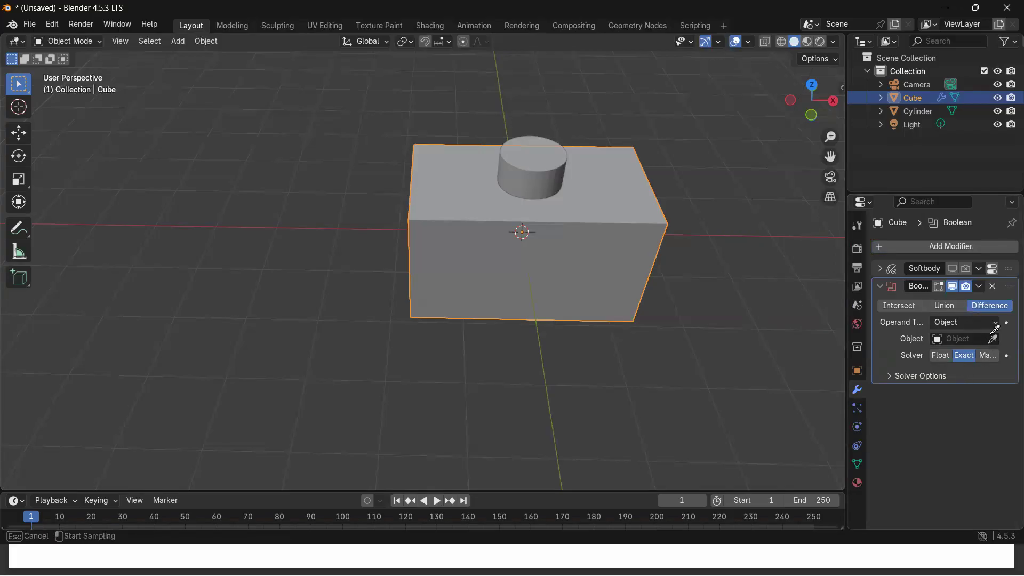
left_click(541, 172)
middle_click_drag(513, 308, 595, 312)
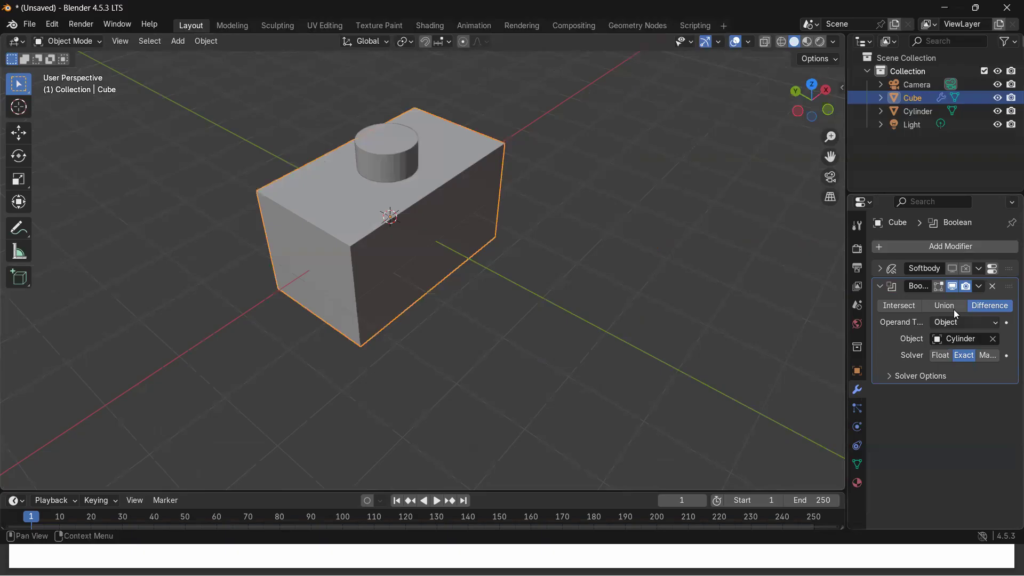
left_click(979, 286)
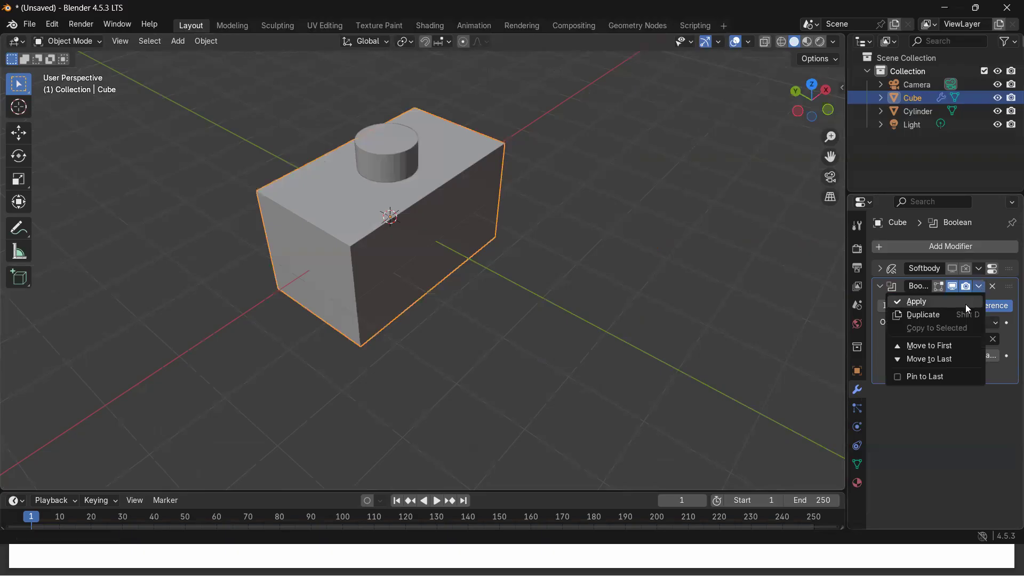
left_click(966, 305)
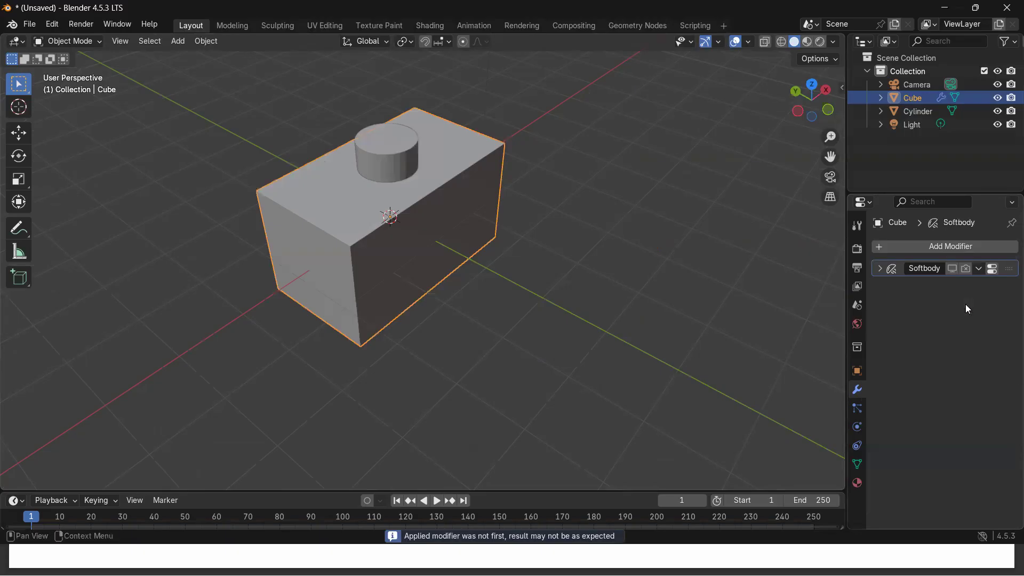
- Delete the cylinder to inspect the hole cut into the block's top, and undo the deletion
left_click(373, 153)
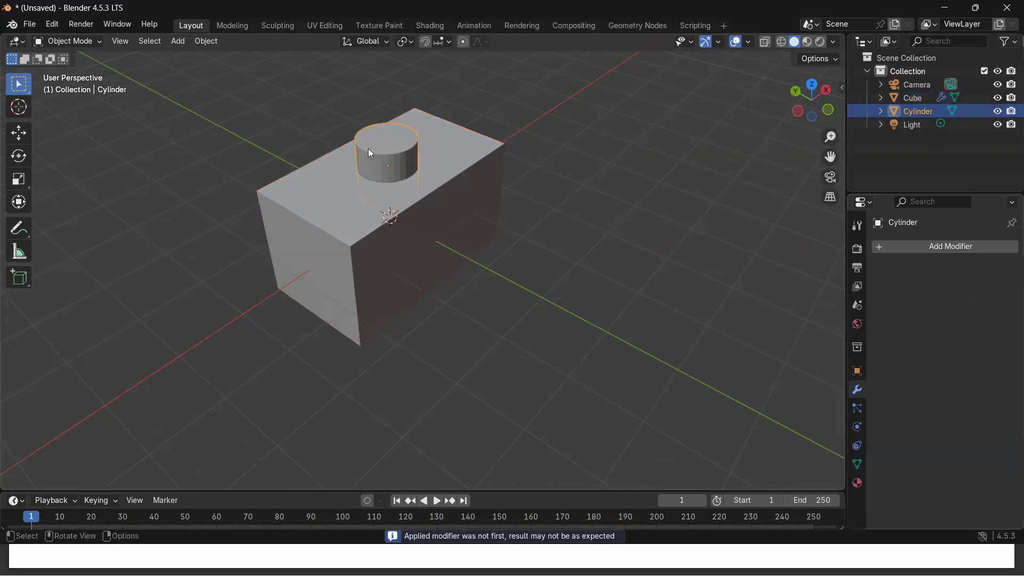
key("Delete")
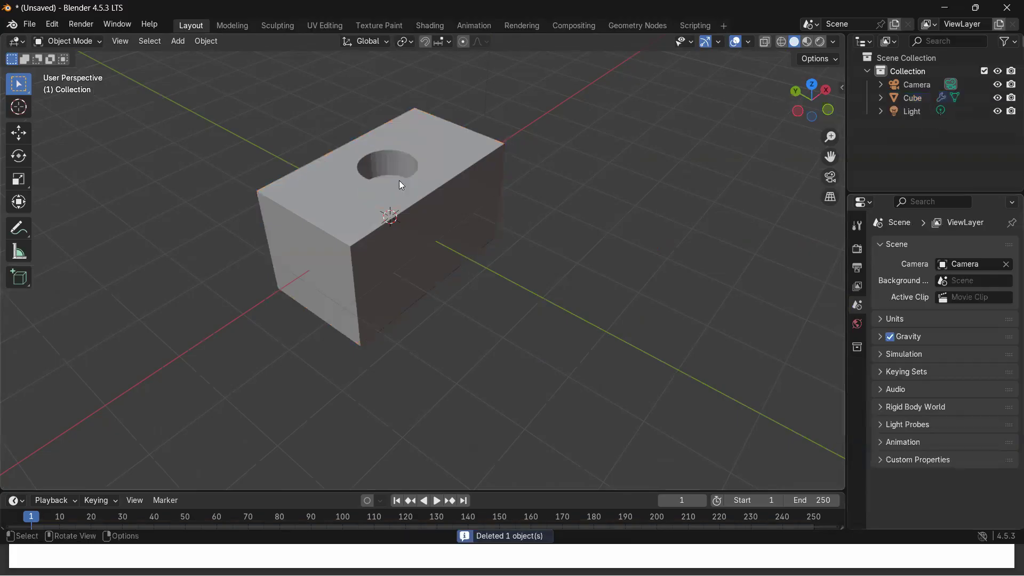
middle_click_drag(435, 212, 541, 233)
key("ctrl+z")
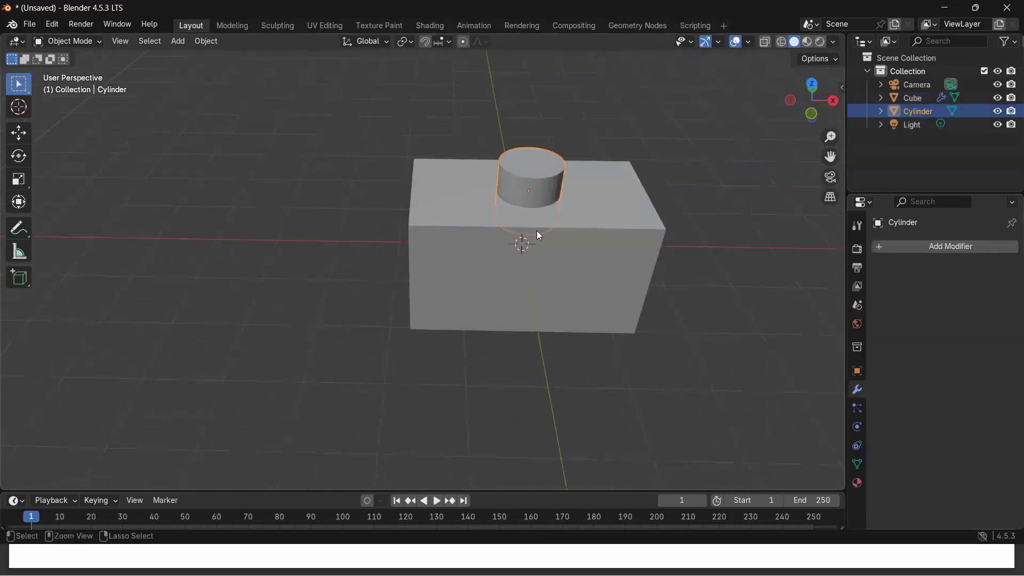
- Select the block and the cylinder in turn, delete the cylinder once more to expose the hole, and restore it
left_click(575, 218)
left_click(532, 180)
left_click(587, 253)
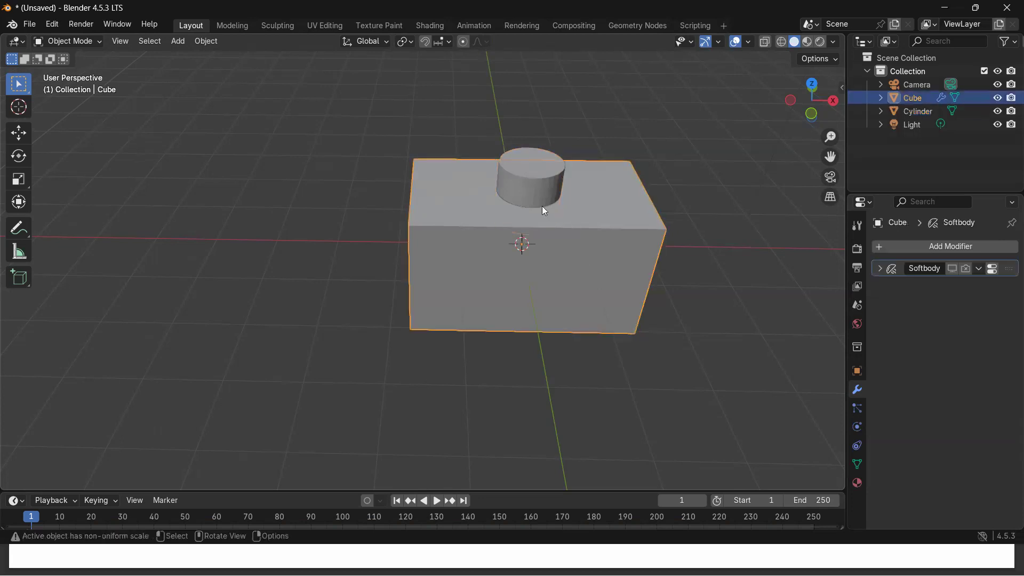
left_click(515, 183)
key("Delete")
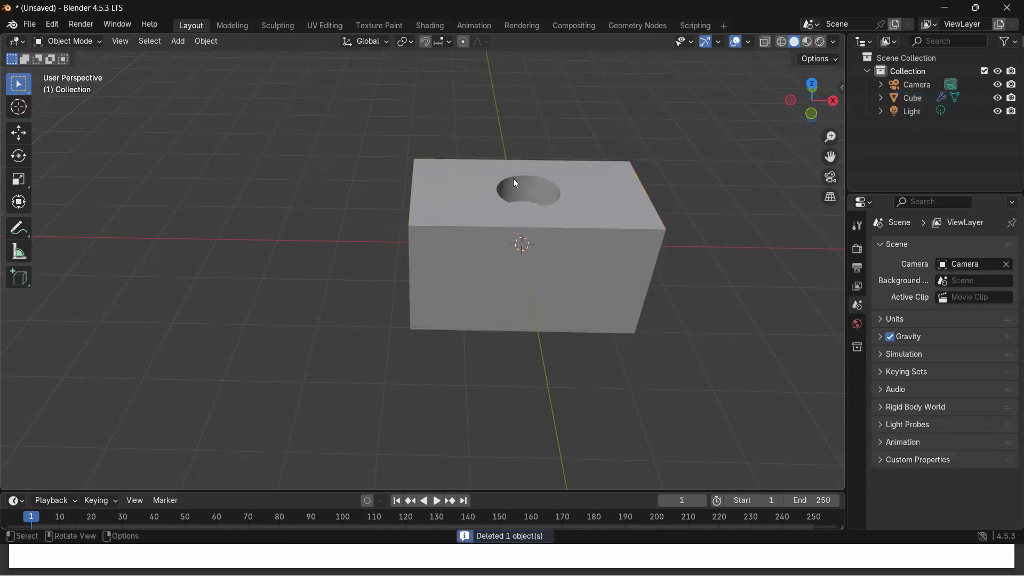
key("ctrl+z")
key("ctrl+z")
key("ctrl+z")
key("ctrl+z")
key("ctrl+z")
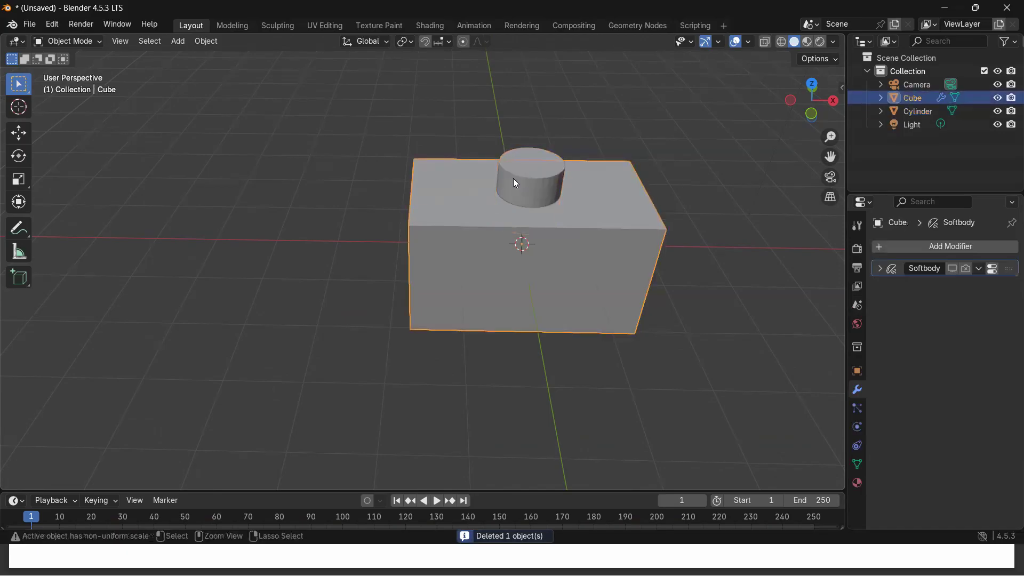
- Move the cylinder from the middle of the block's top face towards its negative X end
left_click(537, 170)
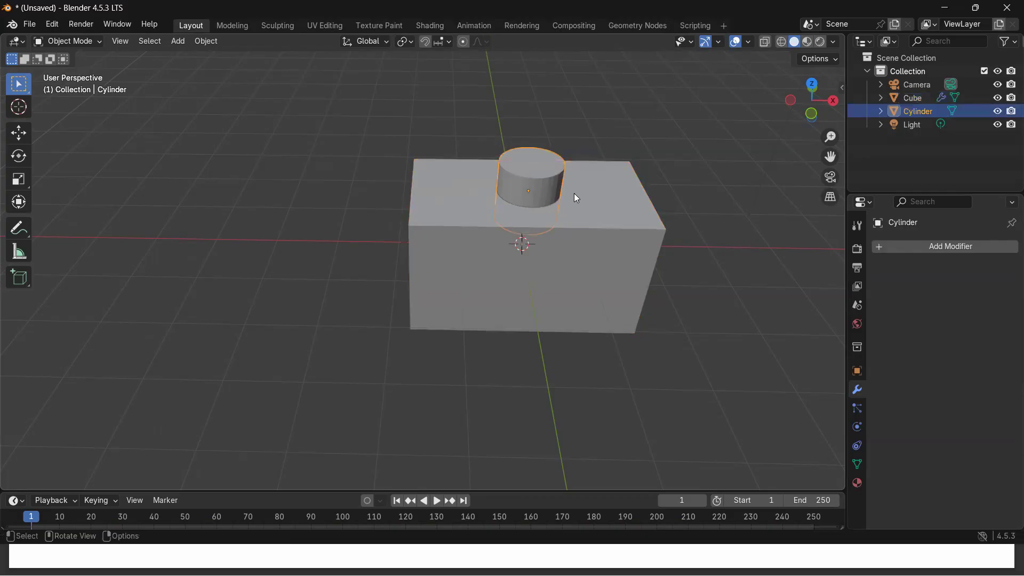
key("g")
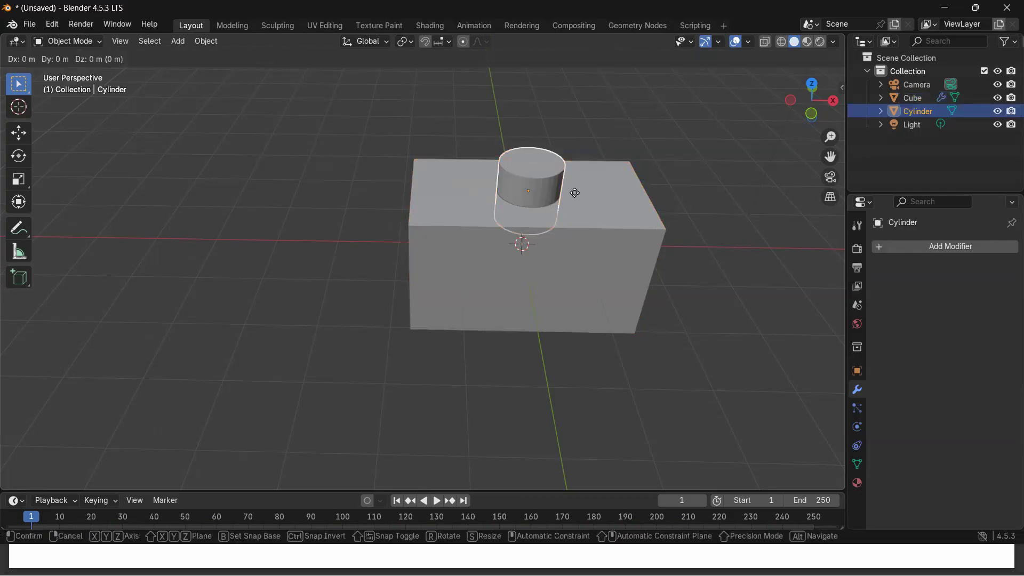
left_click(511, 192)
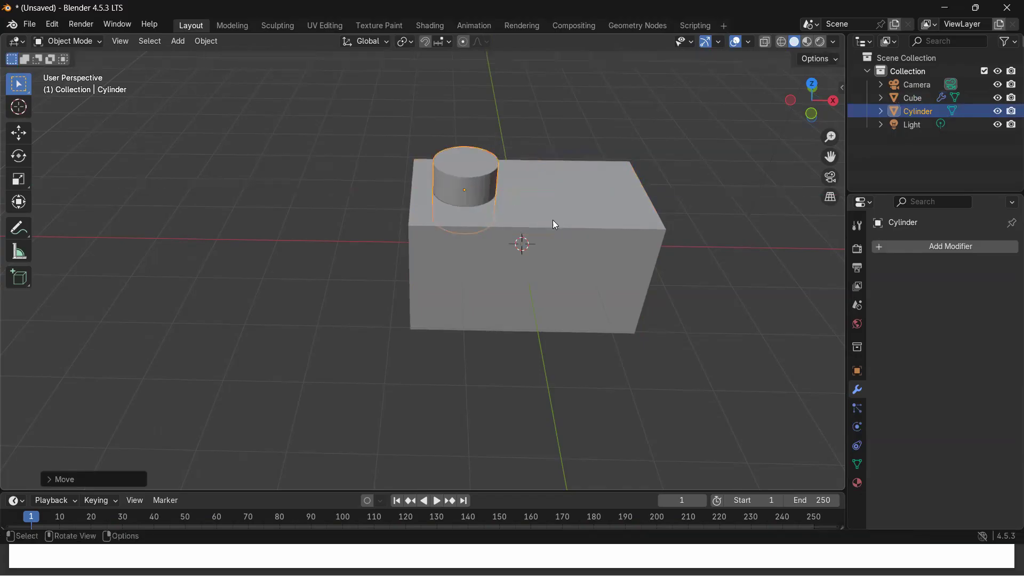
- Paste a copy of the cylinder and move it along the X axis towards the block's opposite end
key("ctrl+c")
key("ctrl+v")
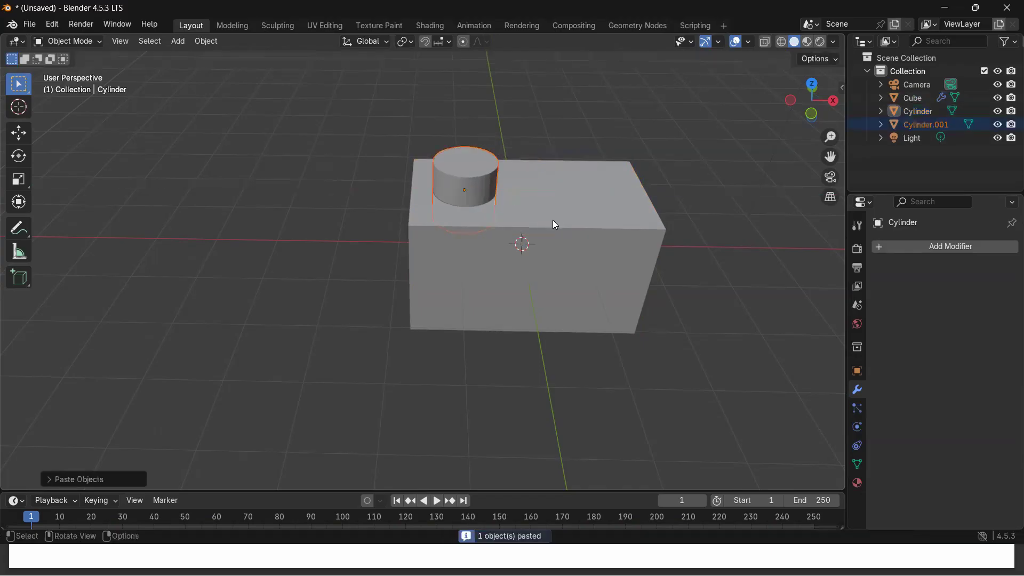
key("g")
key("x")
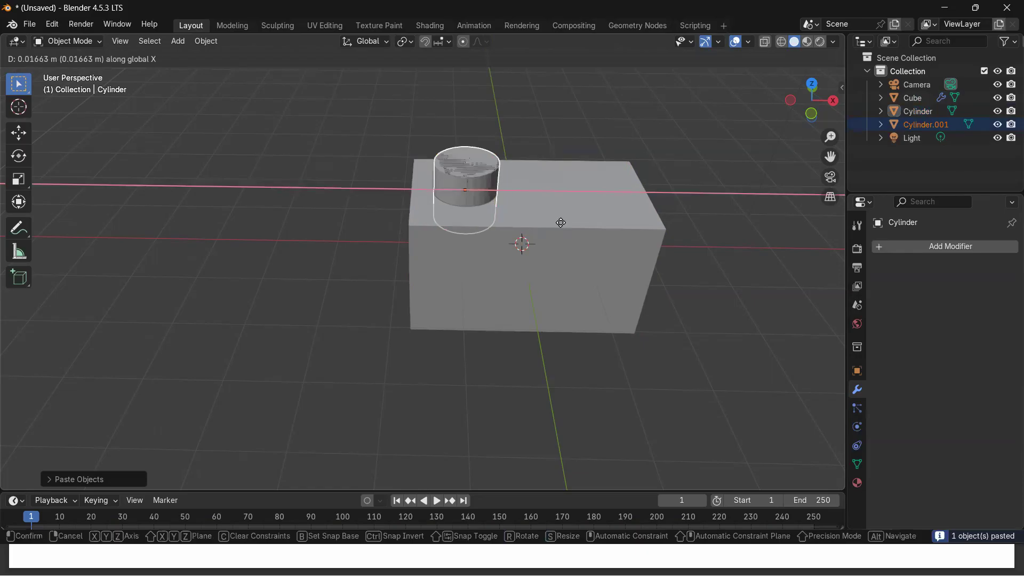
left_click(670, 219)
middle_click_drag(624, 309, 532, 242)
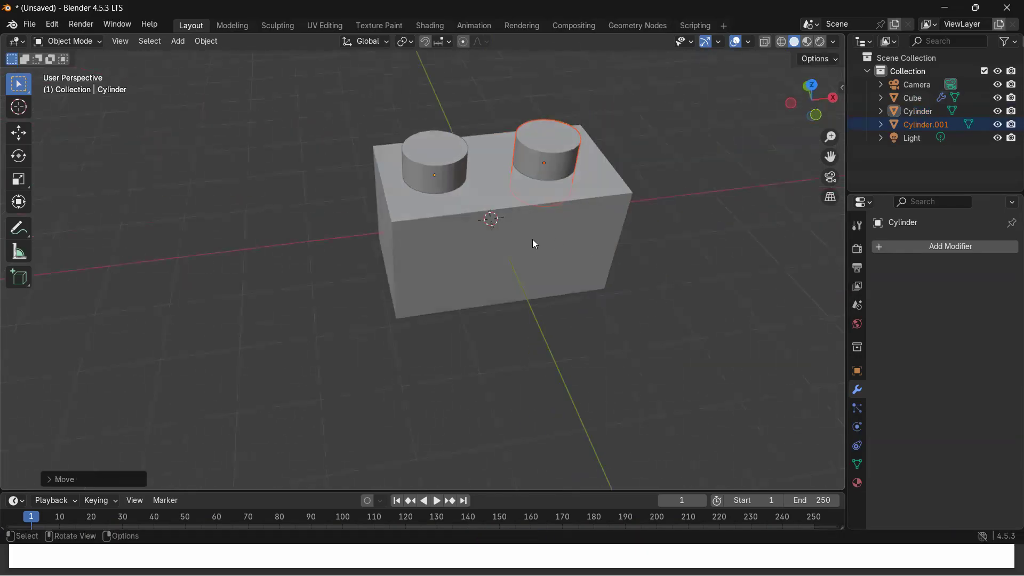
- Reassign the cylinder at the block's negative X end as the block's Boolean Difference object and apply the modifier
left_click(533, 284)
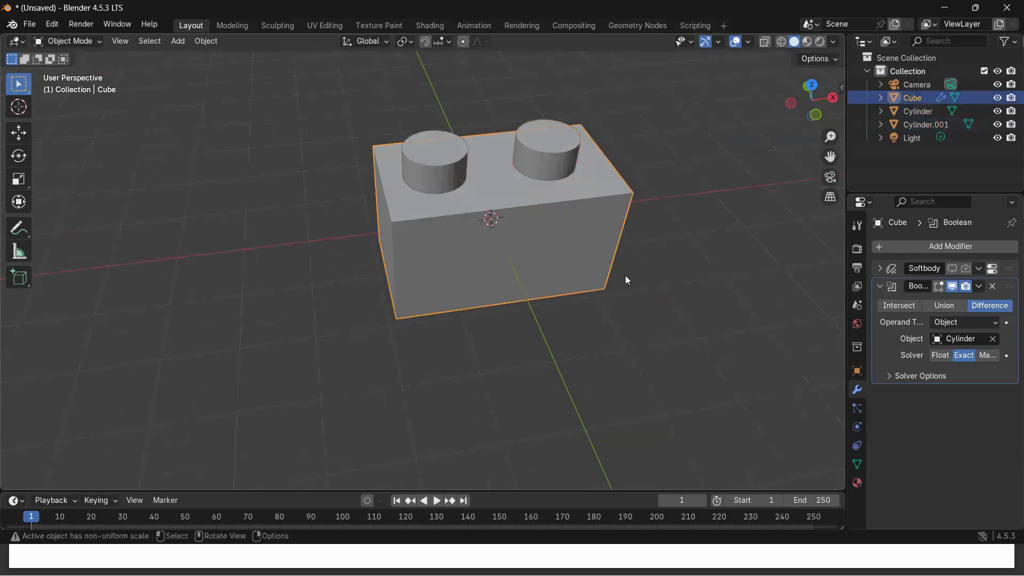
left_click(997, 340)
left_click(993, 339)
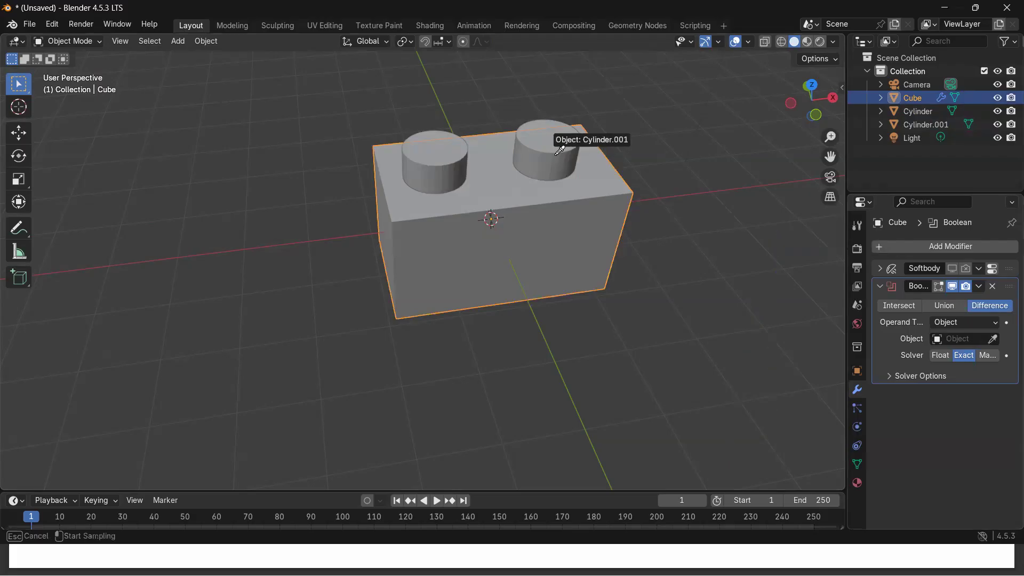
left_click(440, 161)
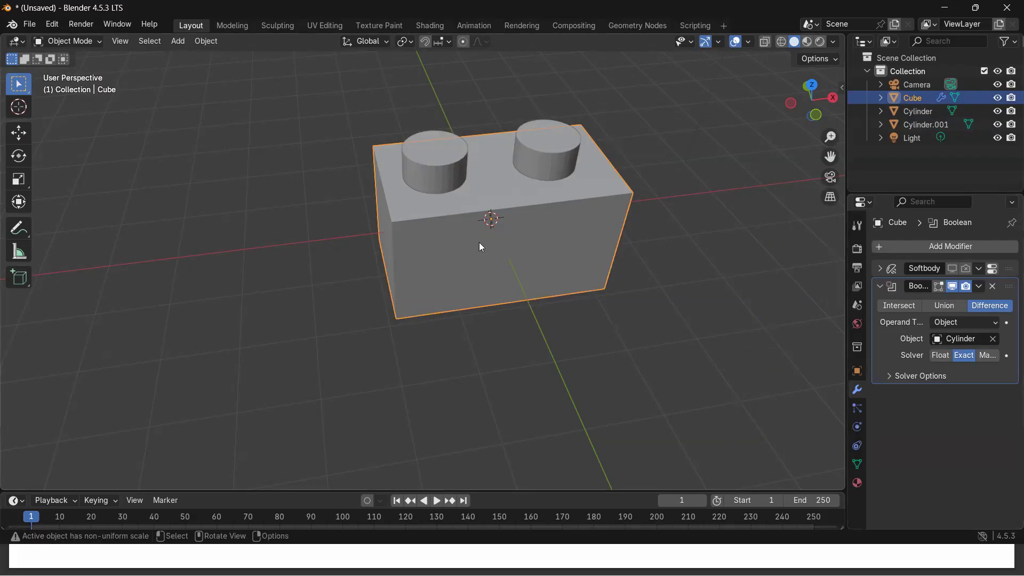
left_click(984, 287)
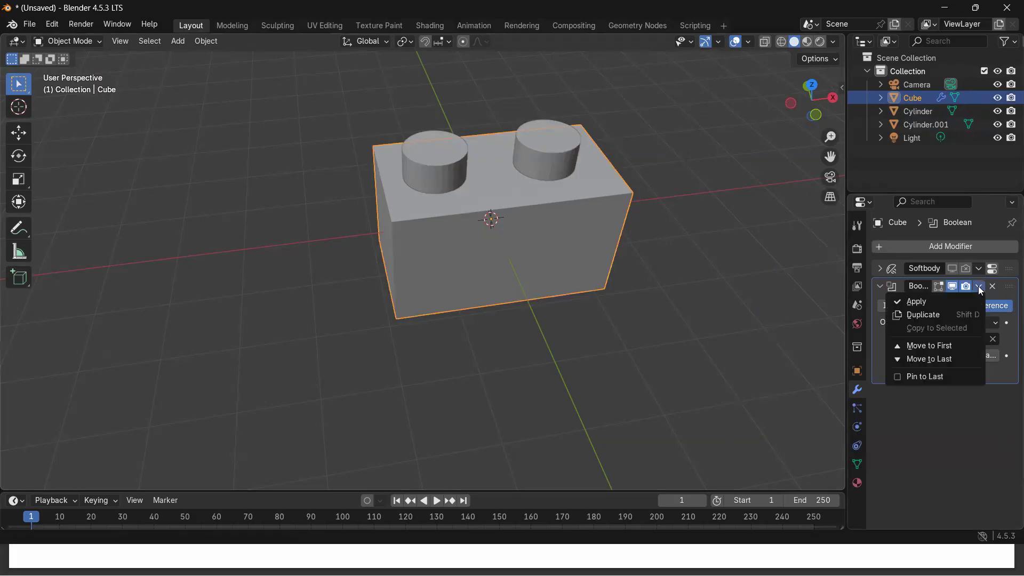
left_click(917, 301)
- Delete the cylinder at the block's negative X end to expose the hole cut beneath it
left_click(452, 176)
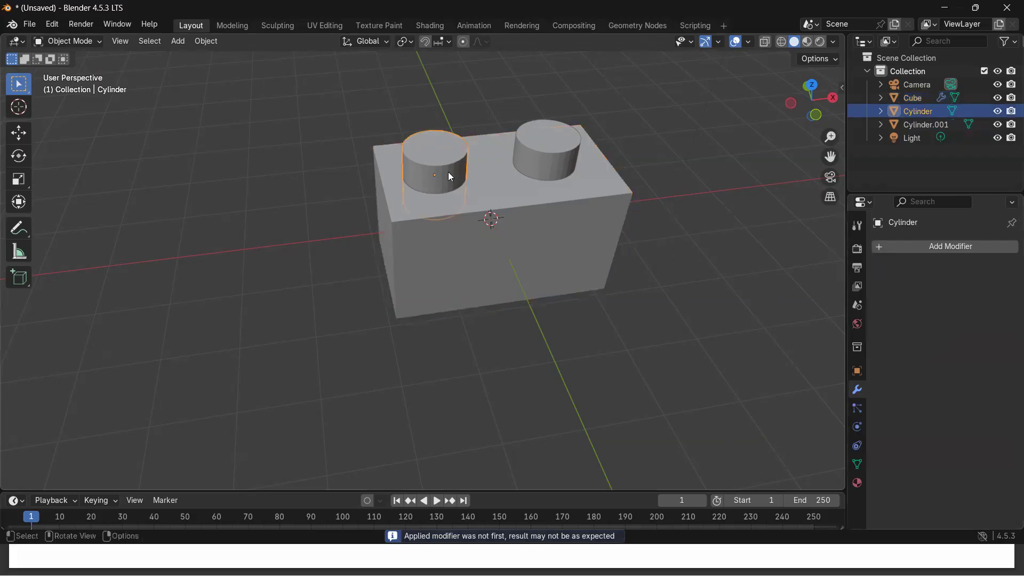
key("x")
middle_click_drag(477, 235, 494, 219)
- Shift the remaining cylinder slightly along the X axis, keeping it partly embedded in the block's top
left_click(507, 172)
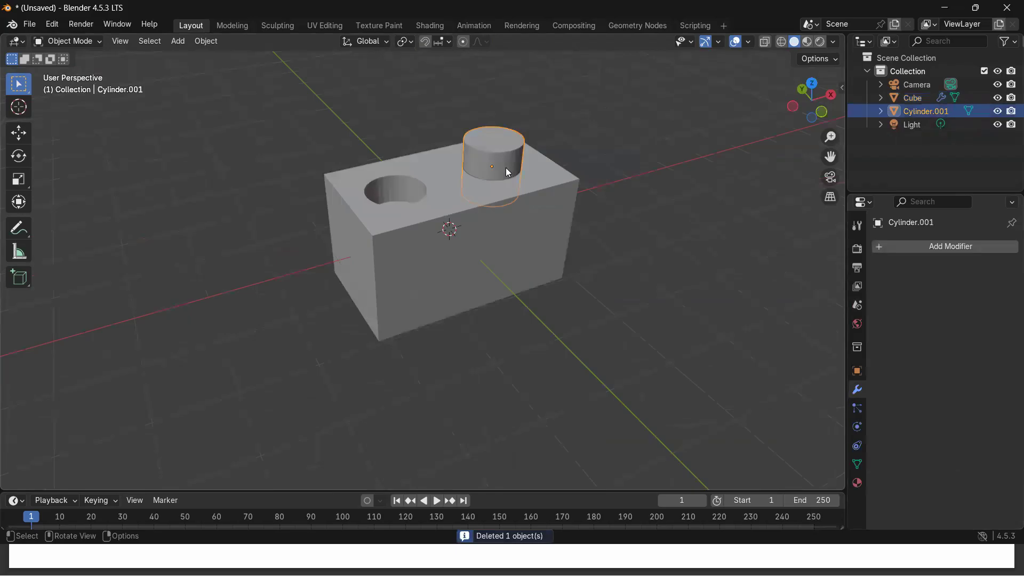
key("g")
key("z")
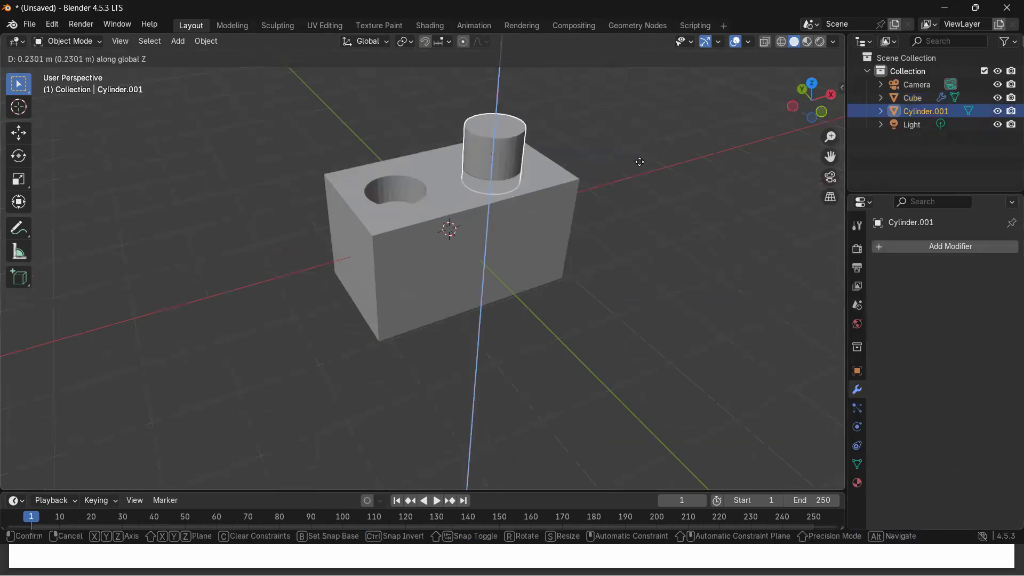
key("x")
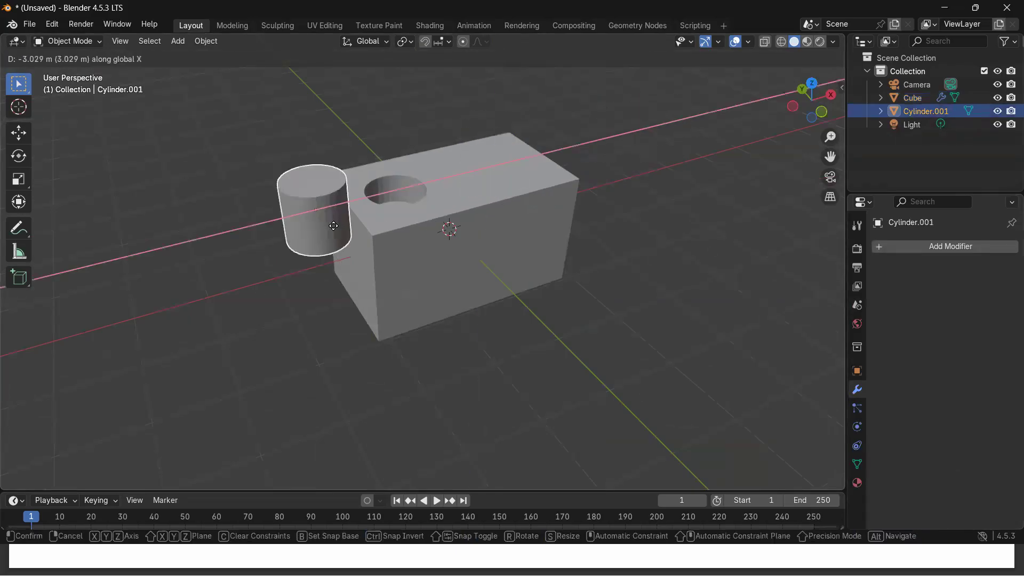
left_click(509, 199)
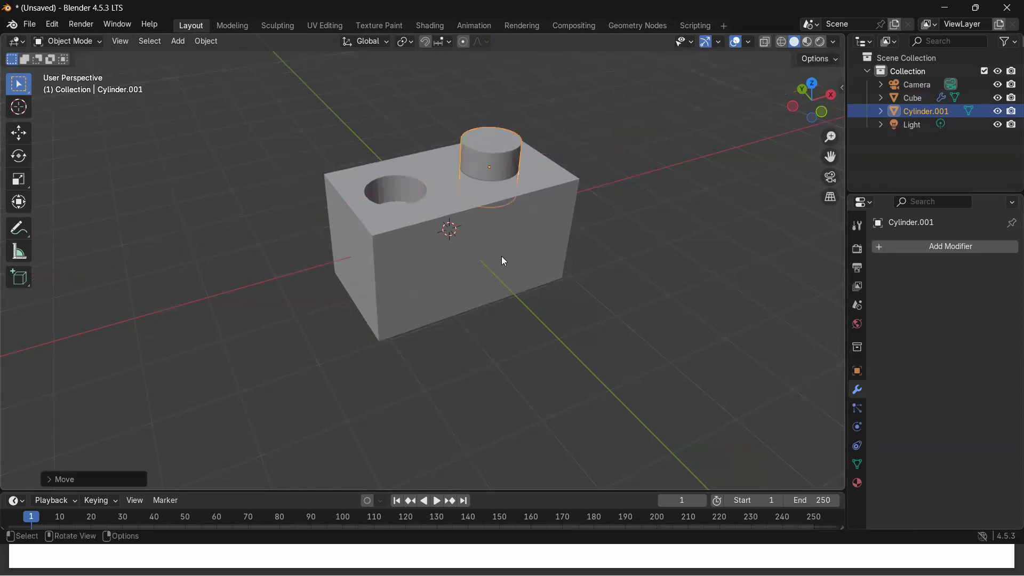
- Add a Boolean modifier to the block, set to Difference with the remaining cylinder as its object
left_click(480, 308)
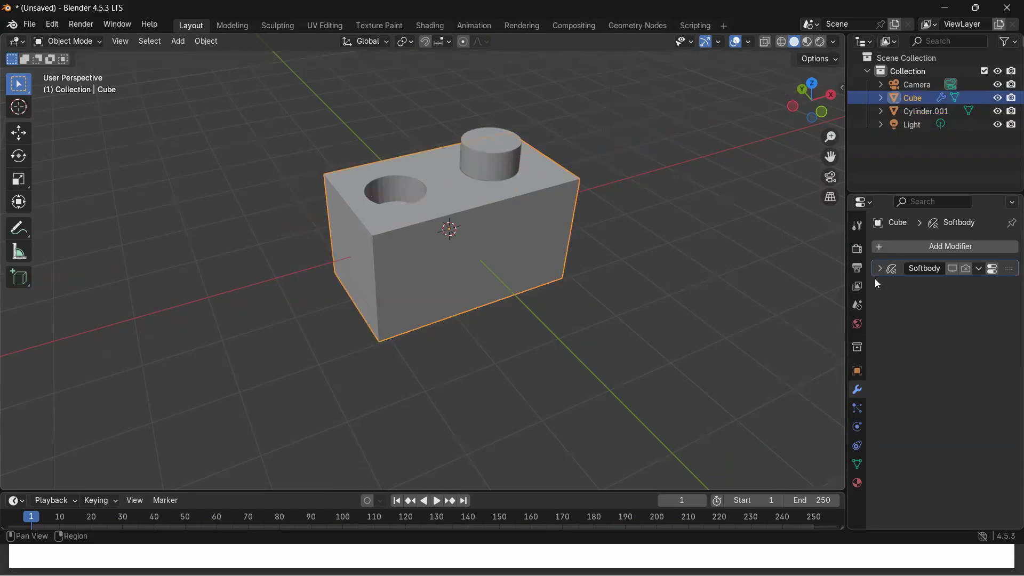
left_click(886, 248)
left_click(869, 250)
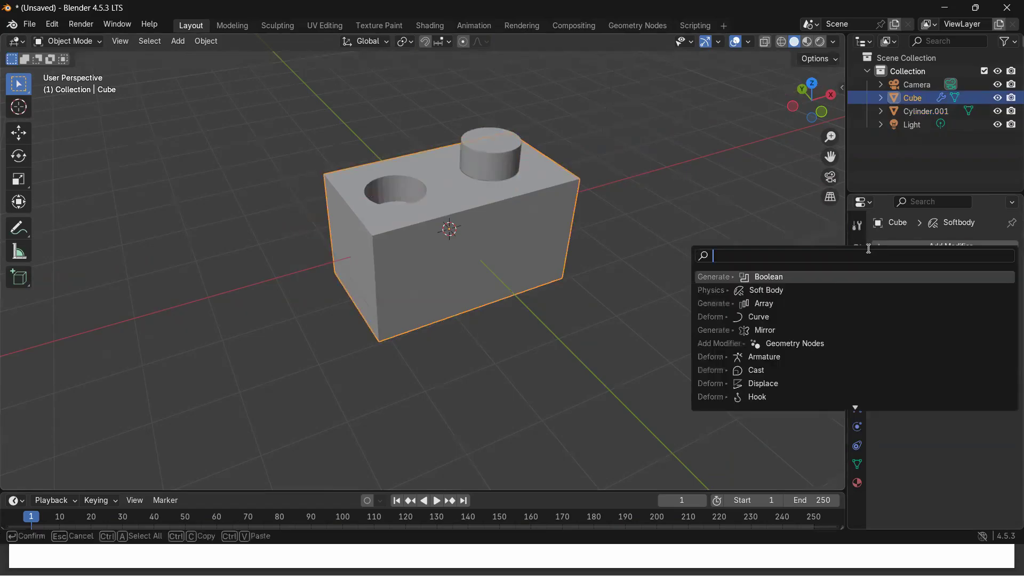
left_click(780, 277)
left_click(993, 339)
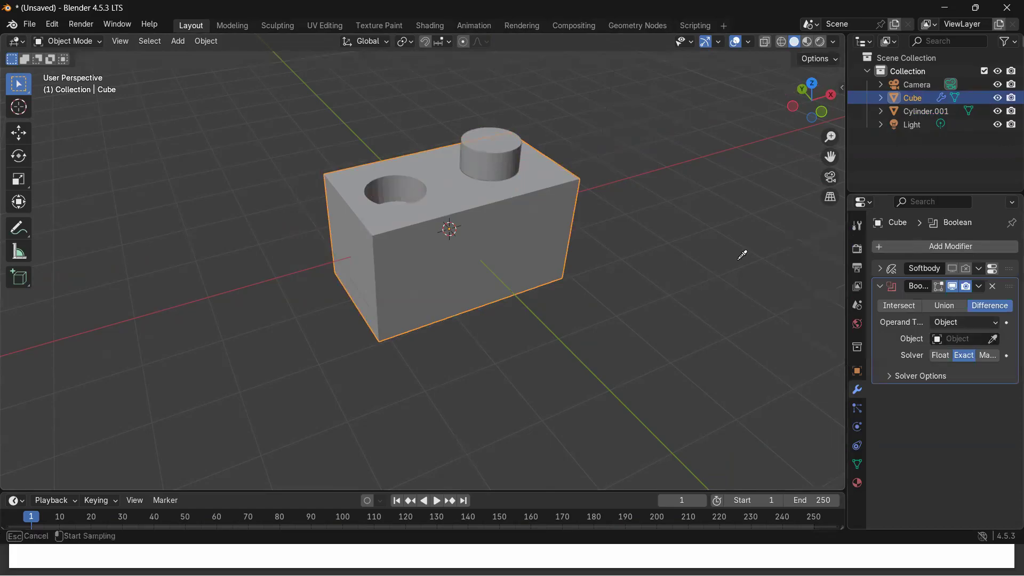
left_click(487, 155)
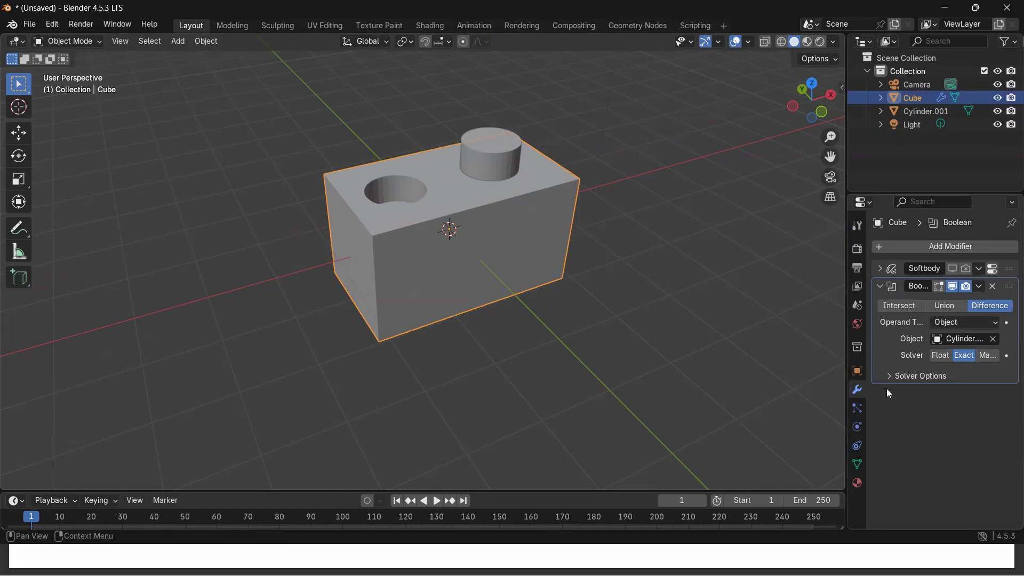
- Apply the block's Boolean modifier and delete the remaining cylinder to expose the second hole
left_click(980, 287)
left_click(952, 299)
left_click(490, 157)
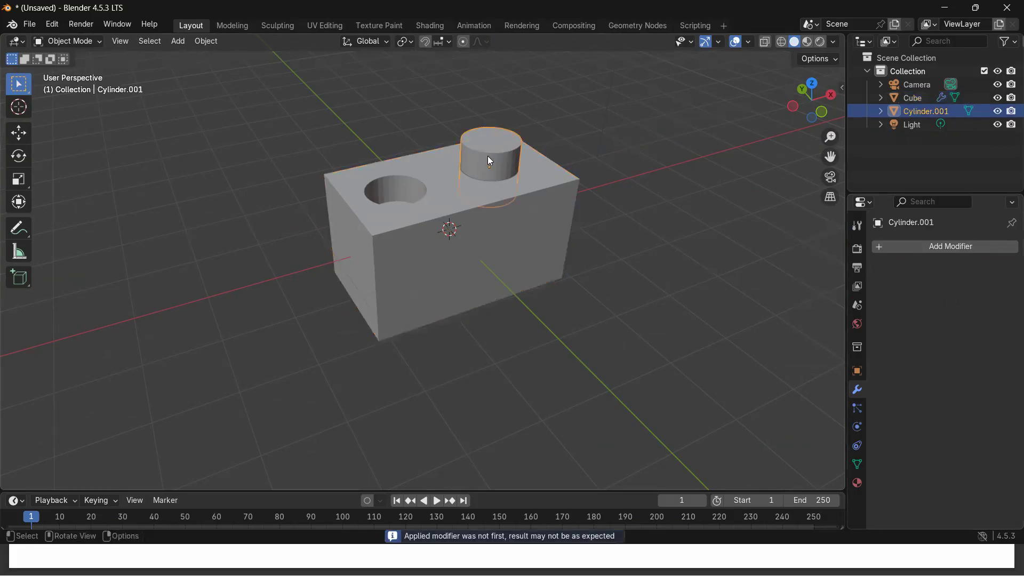
key("Delete")
middle_click_drag(488, 156, 300, 201)
middle_click_drag(633, 373, 728, 330)
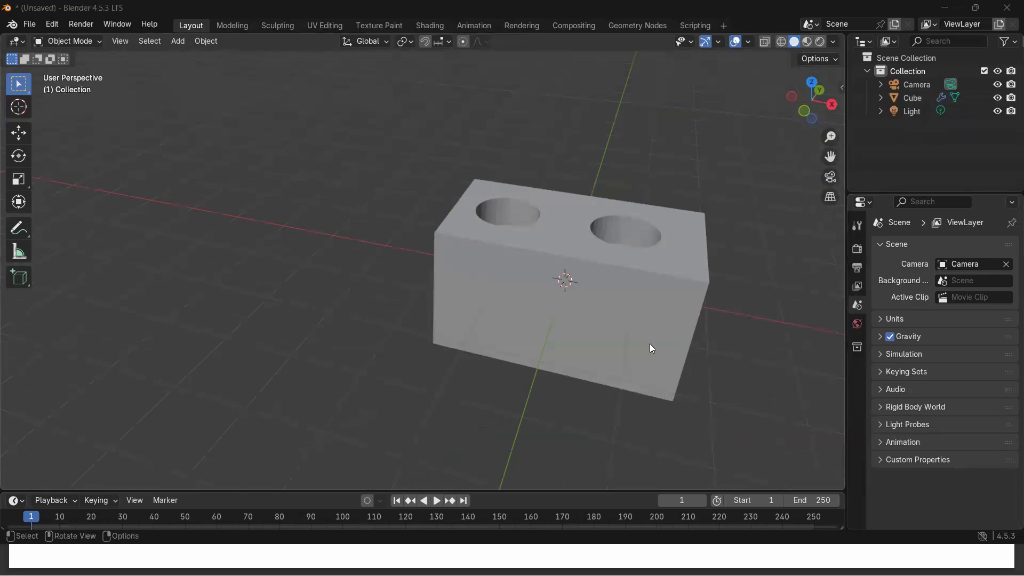
- Switch to the presentation, advance to the slide on the Intersect, Union and Difference options, and return to Blender
key("alt+Tab")
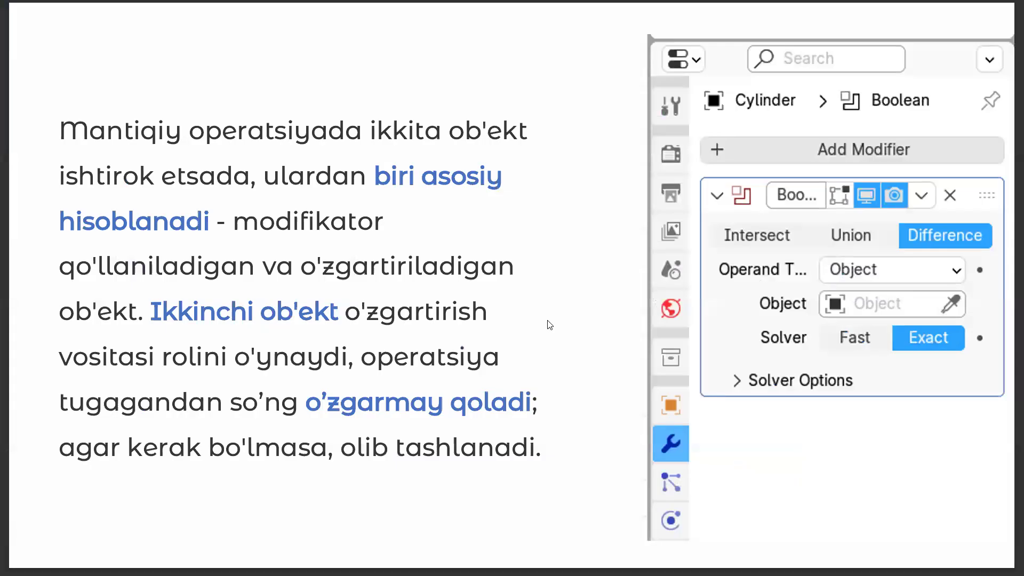
key("Right")
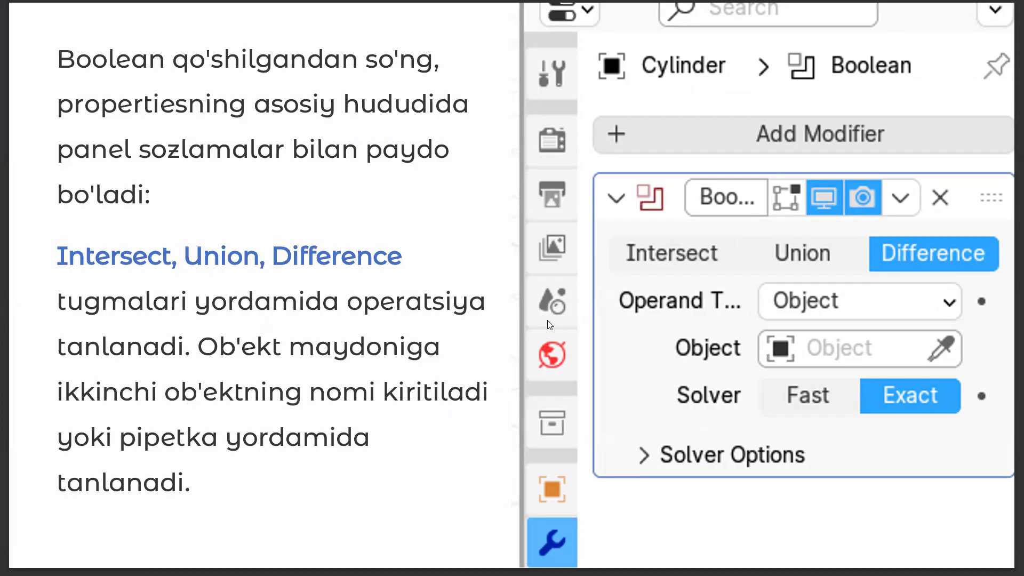
key("alt+Tab")
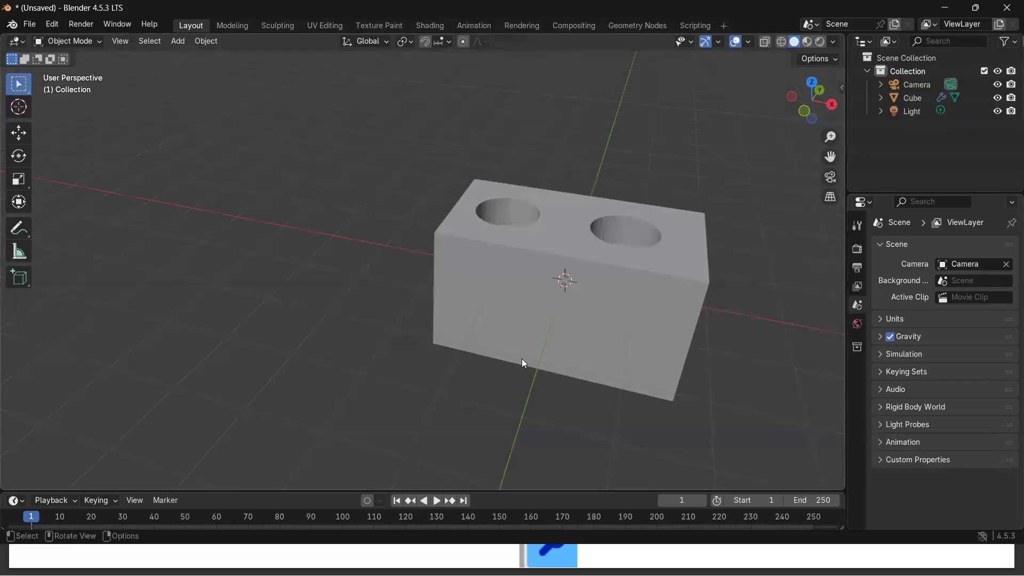
- Move the two-hole block away from the origin towards the positive X side and deselect it
scroll(535, 290, "down", 3)
left_click(538, 299)
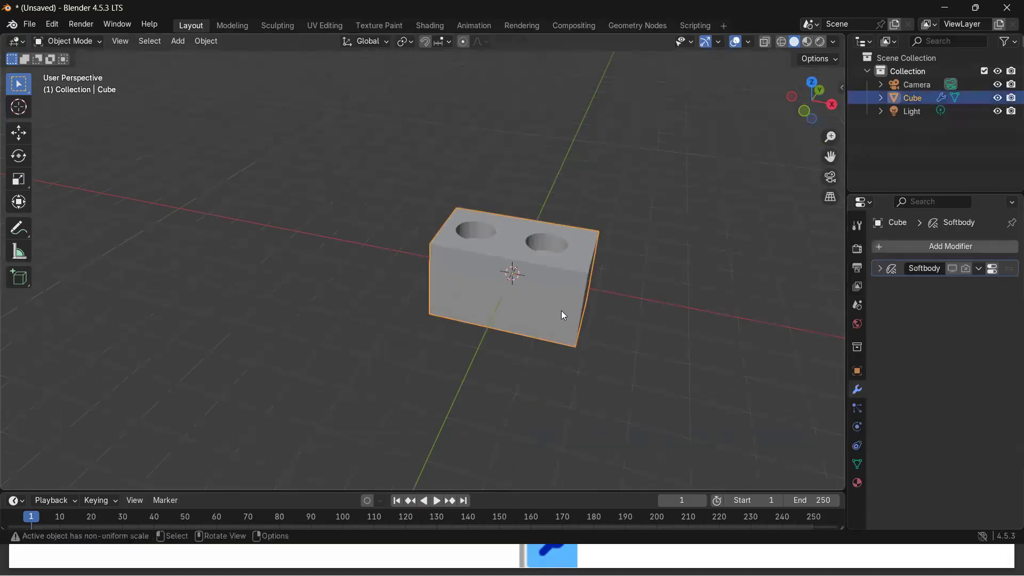
key("g")
left_click(749, 415)
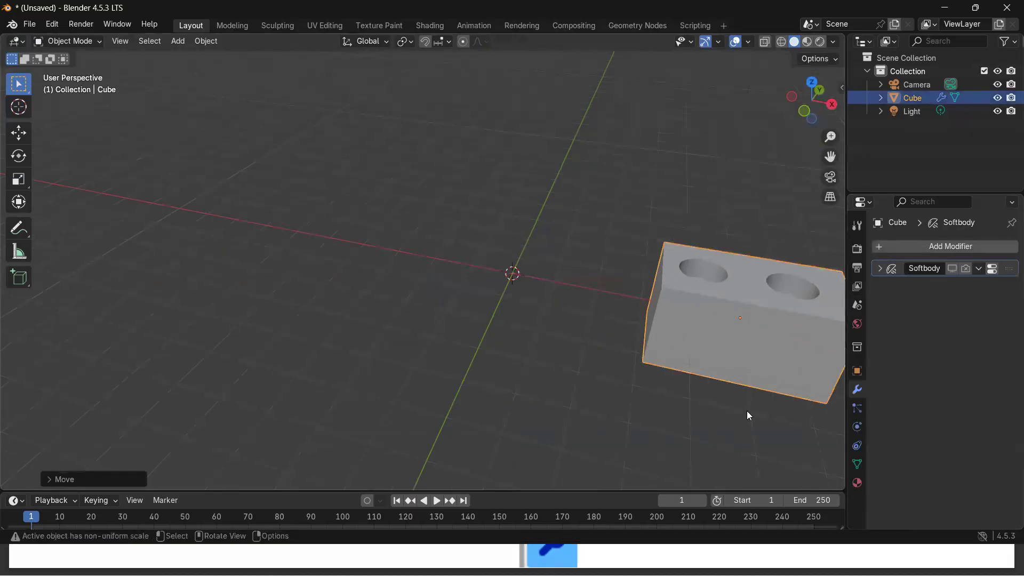
left_click(528, 386)
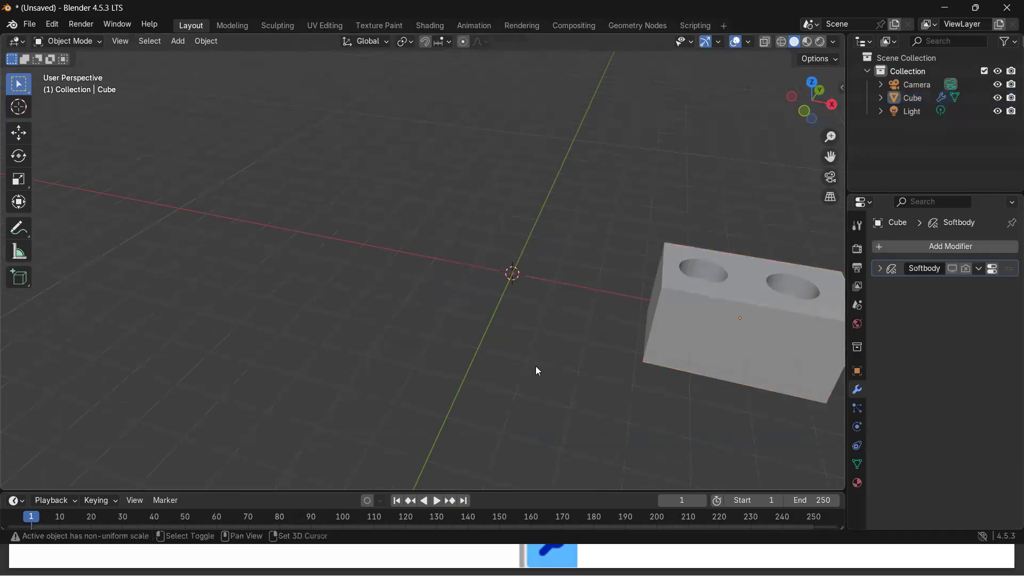
- Add a torus mesh and a cube mesh at the scene origin
key("shift+a")
mouse_move(516, 274)
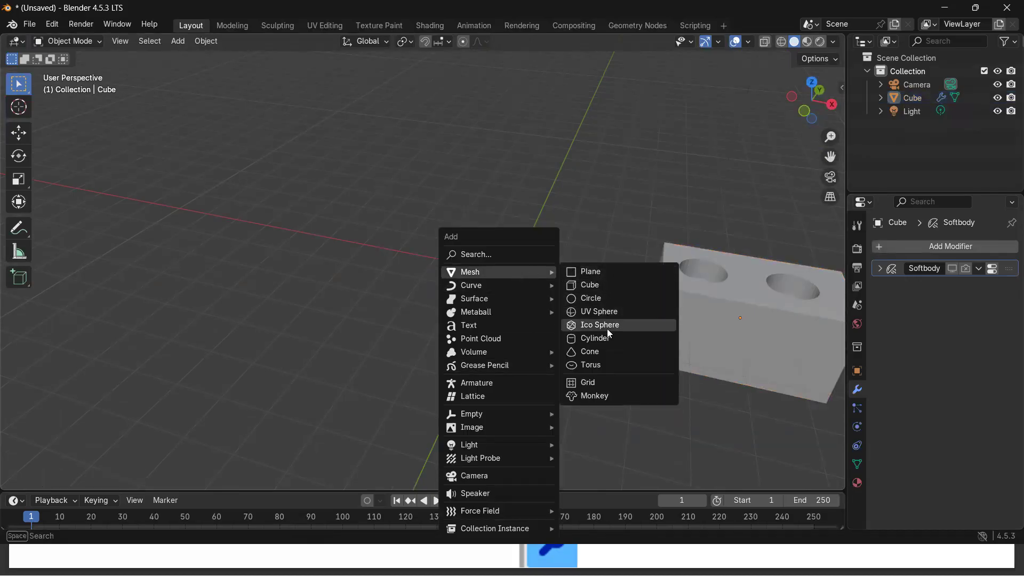
left_click(603, 365)
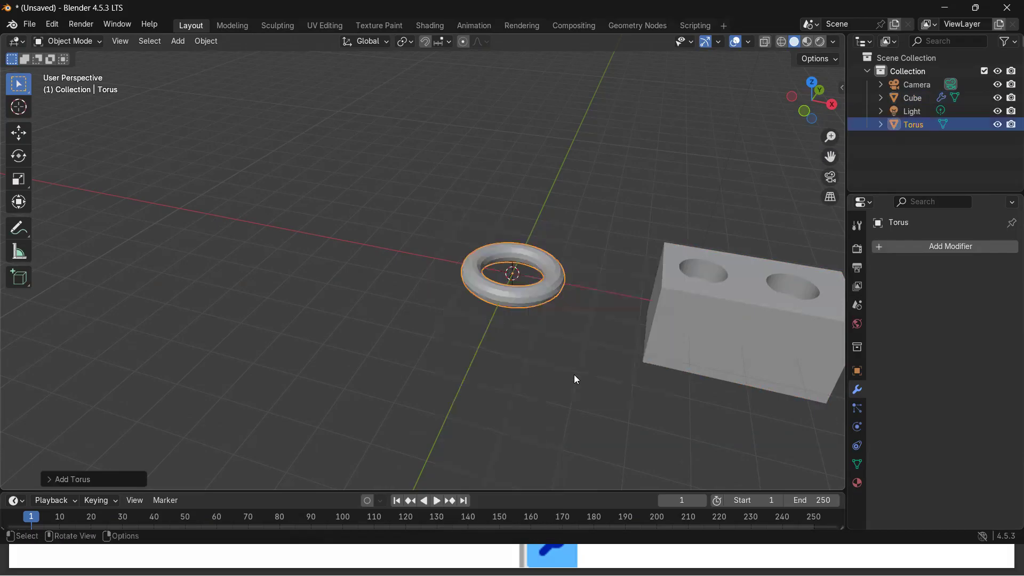
left_click(568, 316)
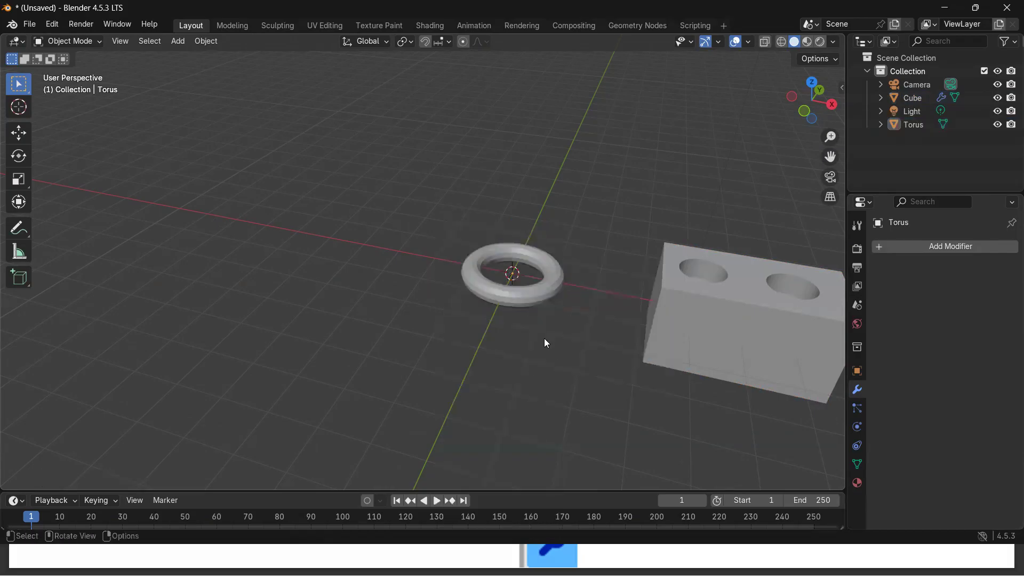
key("shift+a")
mouse_move(540, 272)
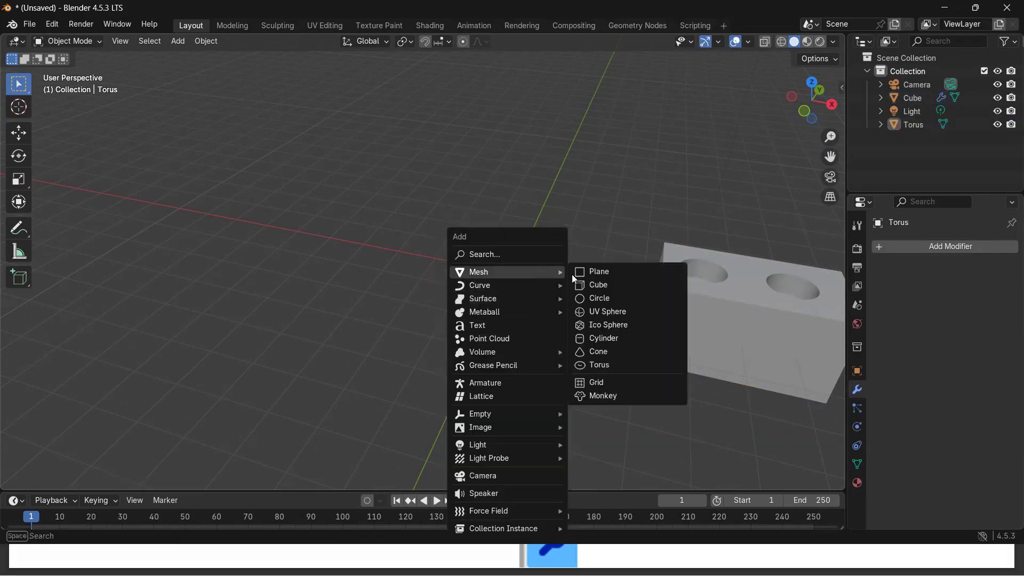
left_click(611, 287)
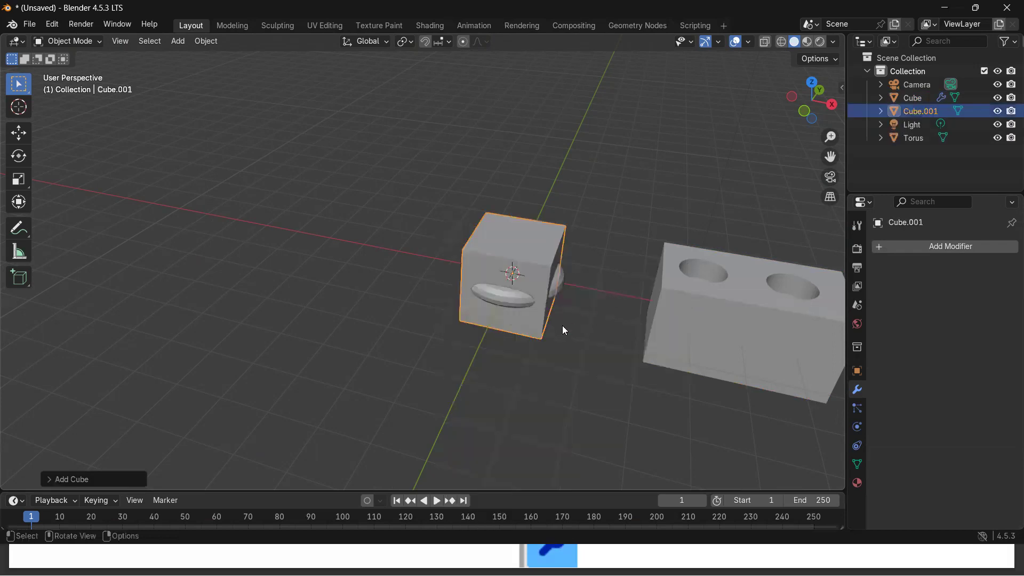
- Move the new cube along the positive X axis until it covers about half of the torus
left_click(503, 268)
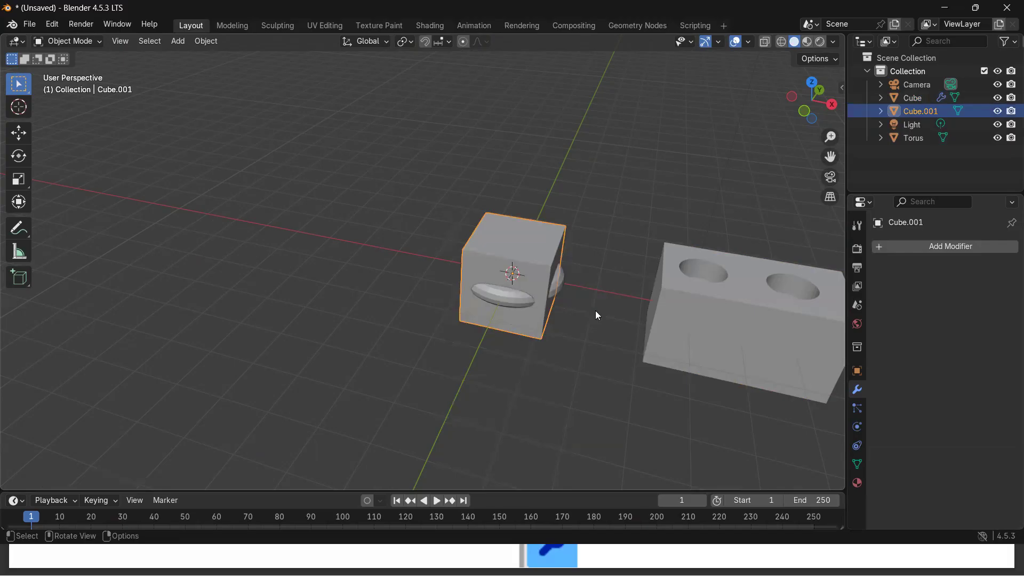
key("g")
key("x")
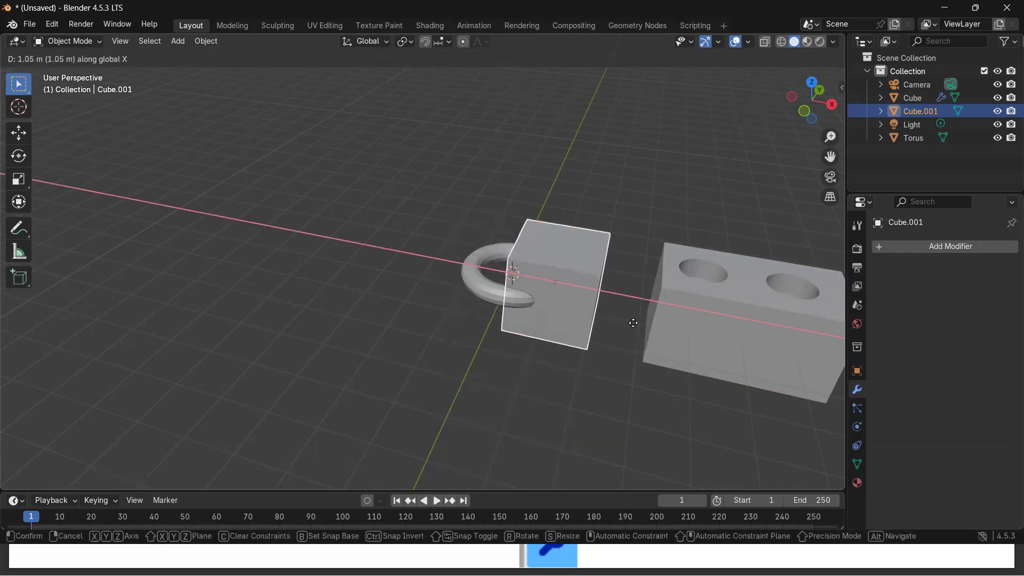
left_click(631, 326)
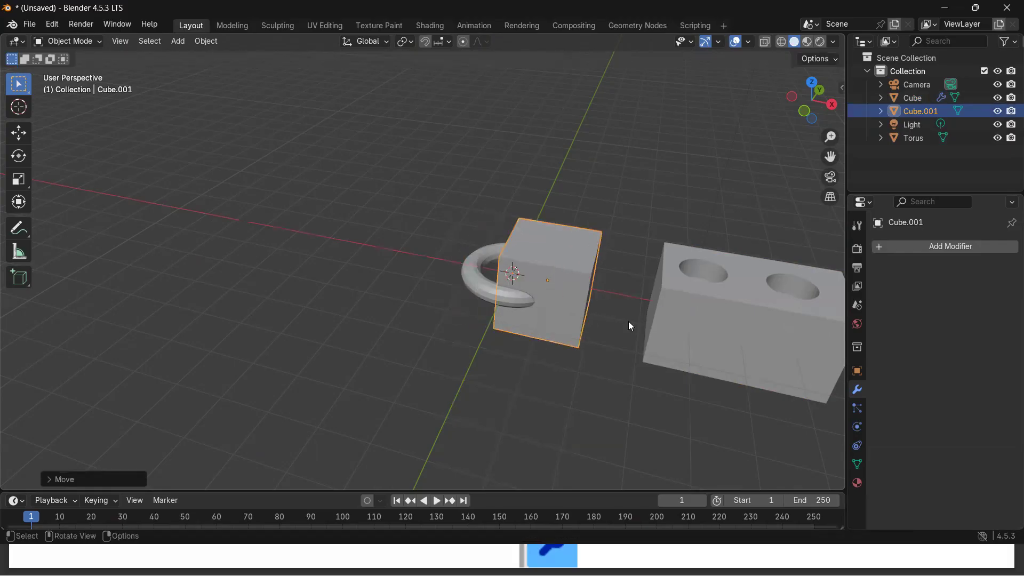
key("g")
key("y")
left_click(584, 377)
- Stretch the new cube along the Y axis into a long block extending past both sides of the torus
key("s")
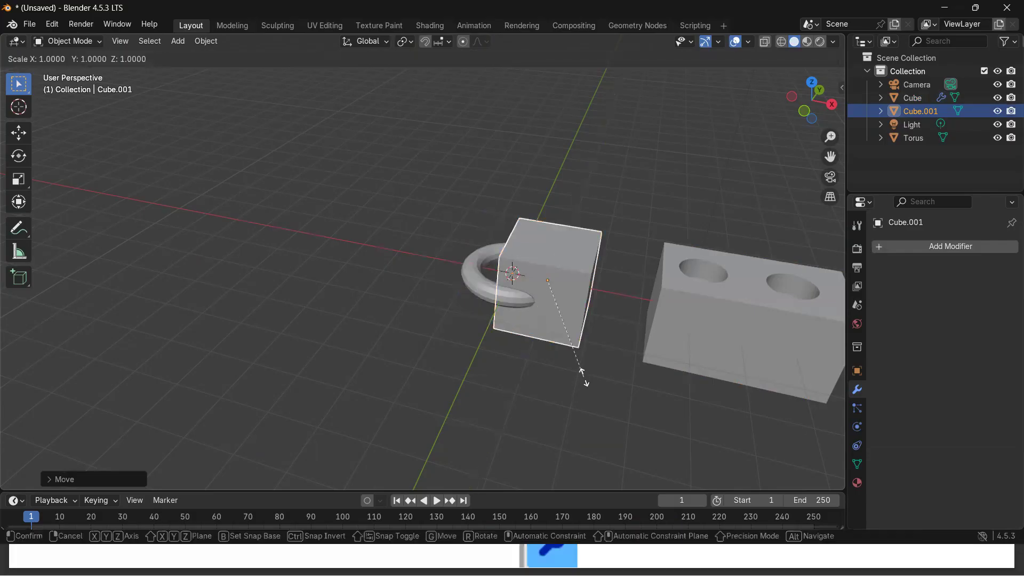
key("y")
left_click(668, 203)
middle_click_drag(667, 204, 424, 253)
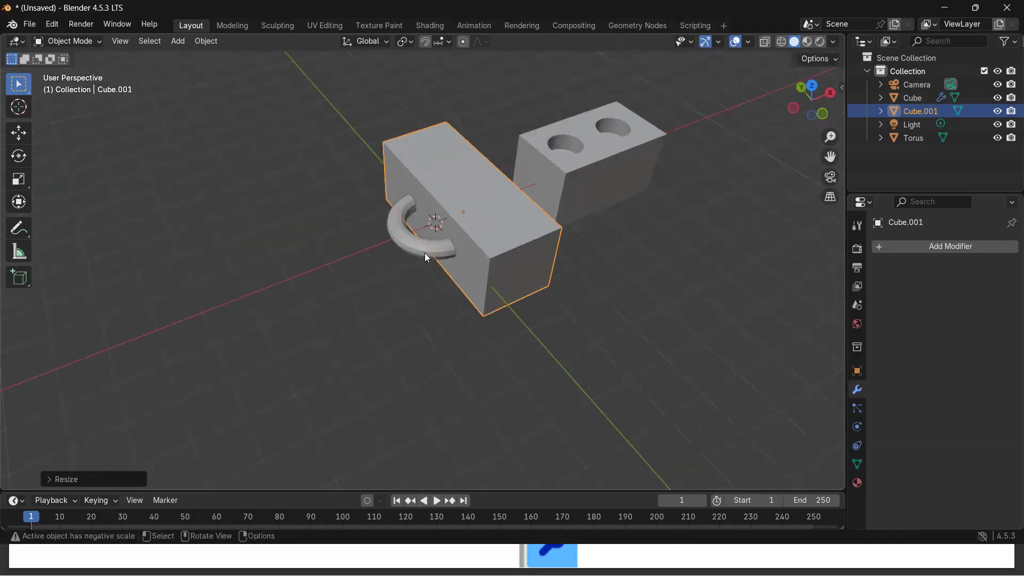
- Add a Boolean modifier to the torus
left_click(424, 252)
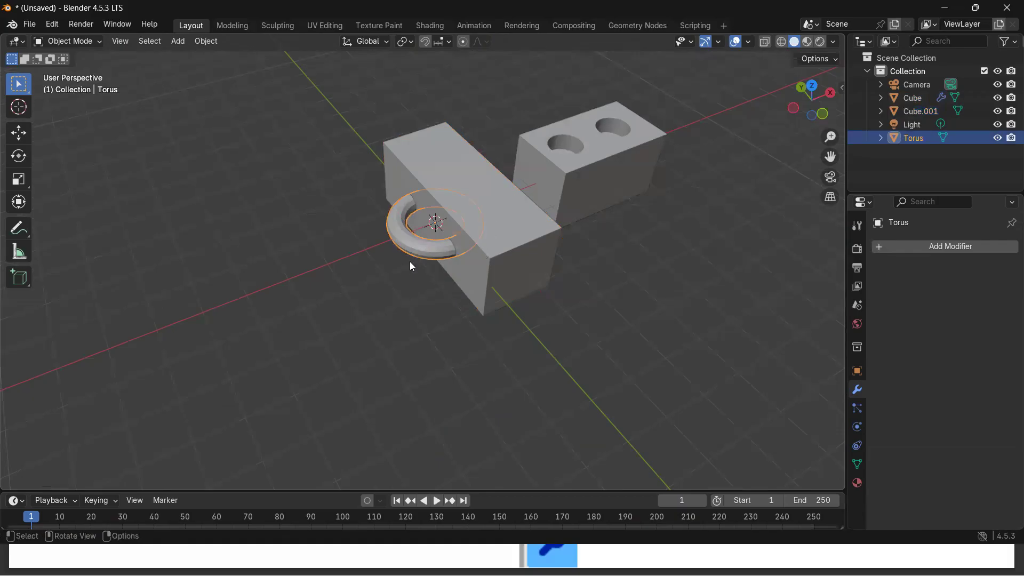
left_click(897, 249)
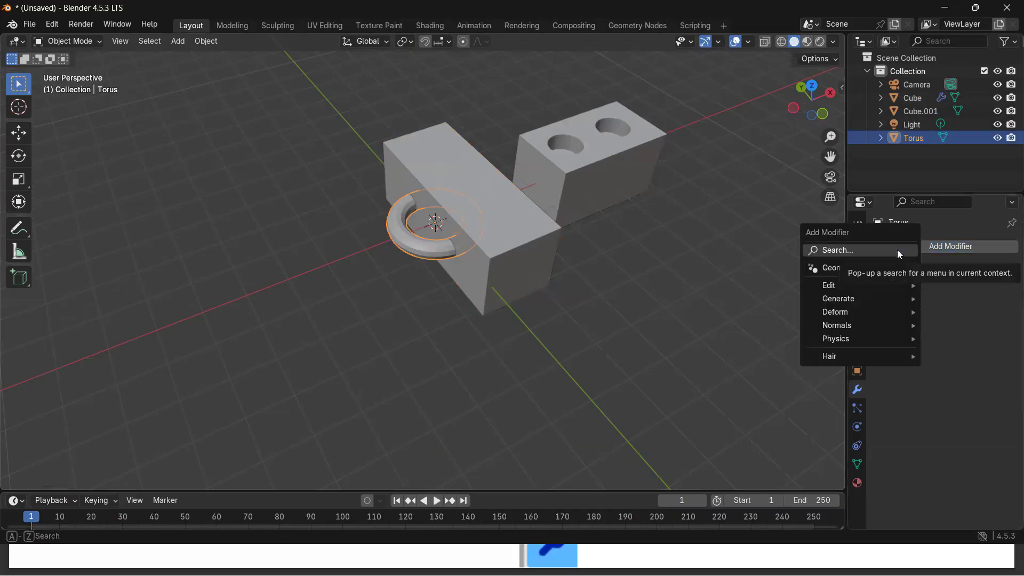
left_click(897, 250)
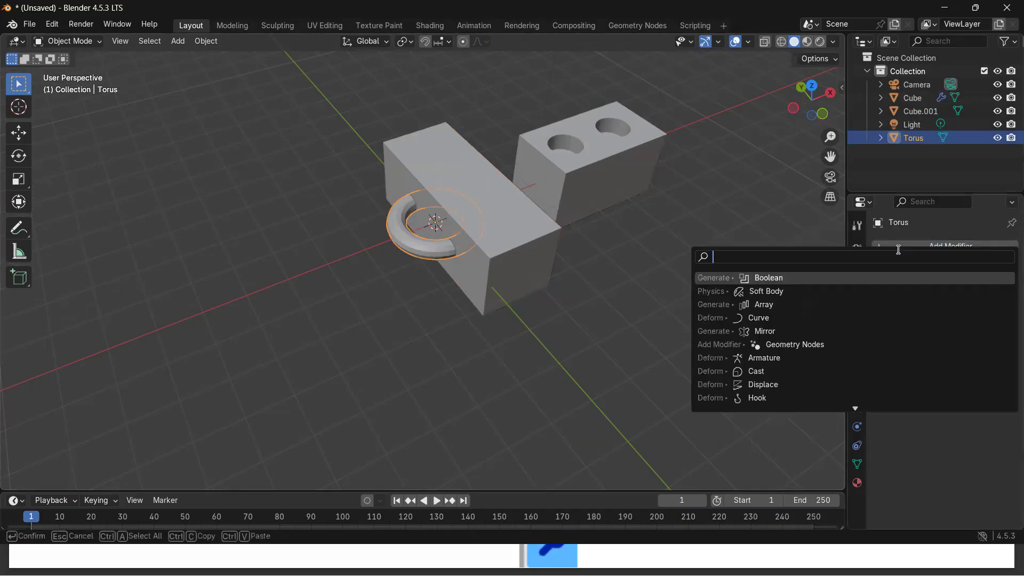
left_click(770, 280)
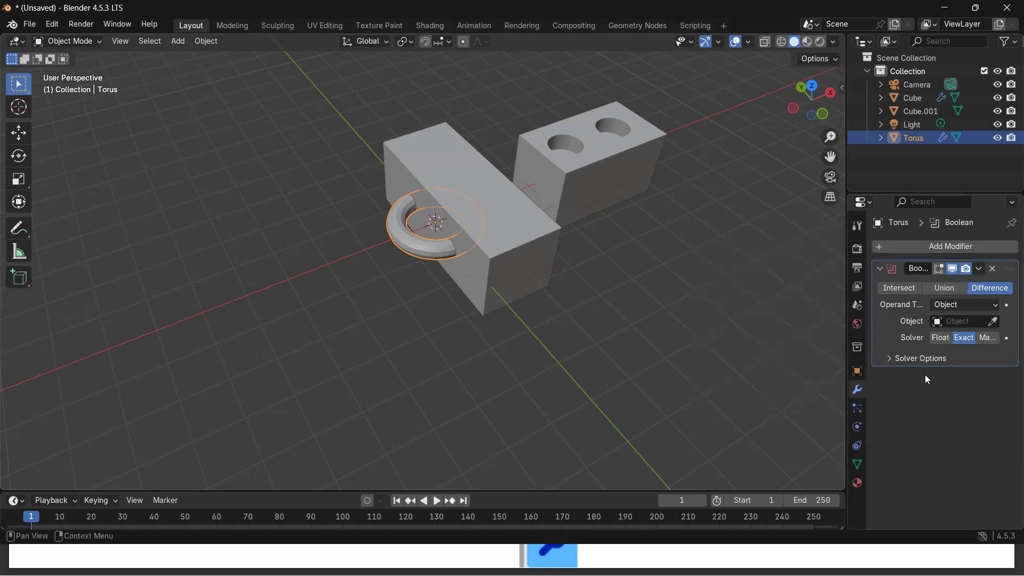
- Set the torus's Boolean operation to Intersect and pick the stretched cube as its operand object
left_click(939, 291)
left_click(901, 291)
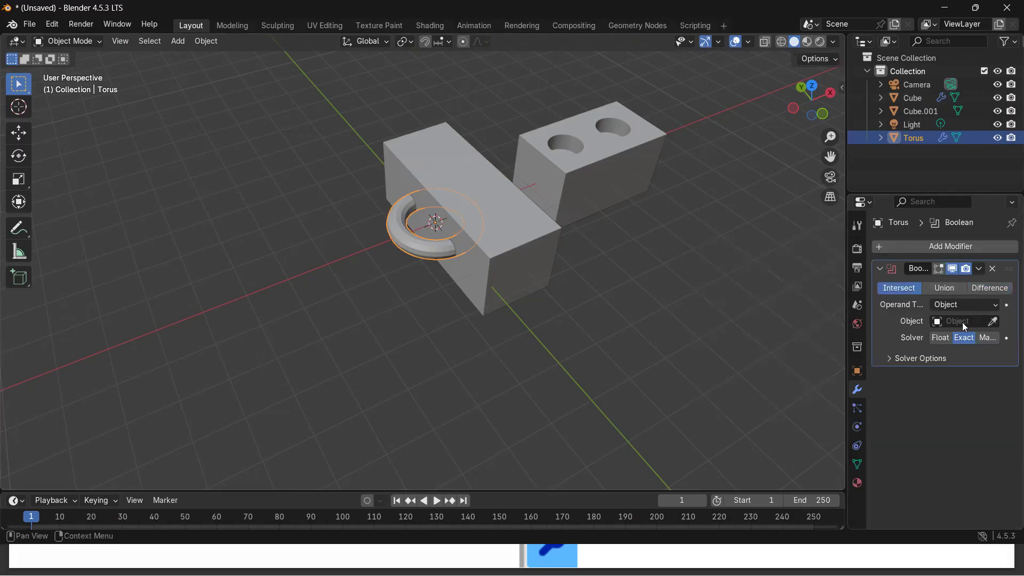
left_click(993, 321)
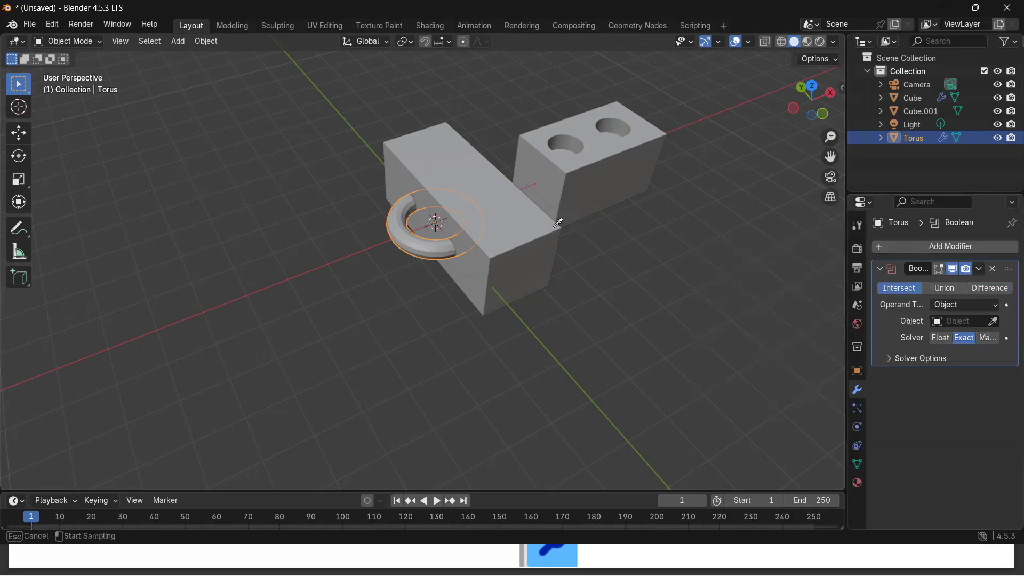
left_click(526, 230)
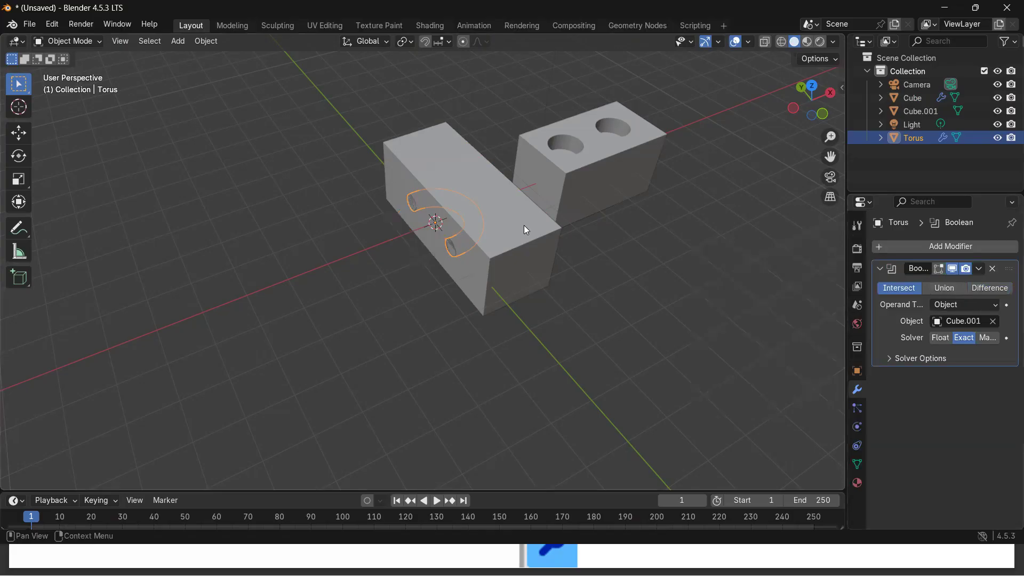
mouse_move(411, 272)
middle_mouse_down()
mouse_move(418, 306)
mouse_move(484, 262)
mouse_move(482, 241)
mouse_move(385, 262)
mouse_move(409, 264)
middle_mouse_up()
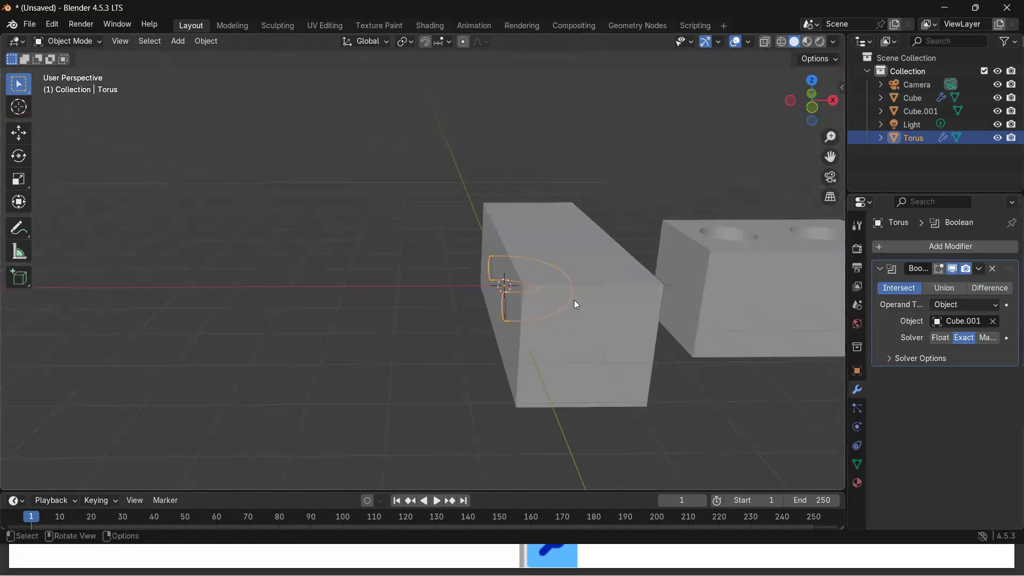
middle_click_drag(592, 460, 712, 477)
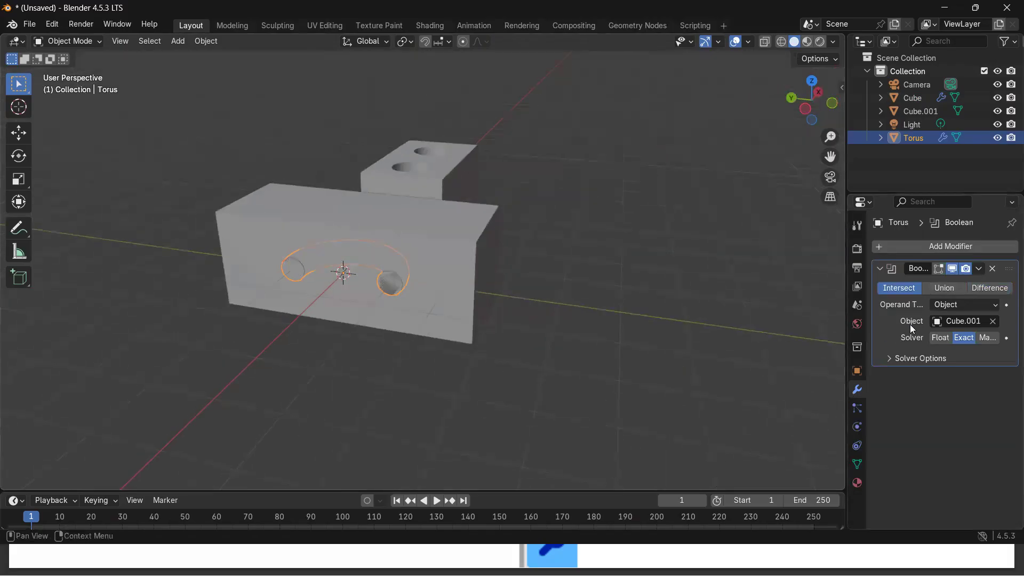
- Try the Float solver on the torus's Boolean modifier and return to the Exact solver
left_click(984, 339)
left_click(939, 337)
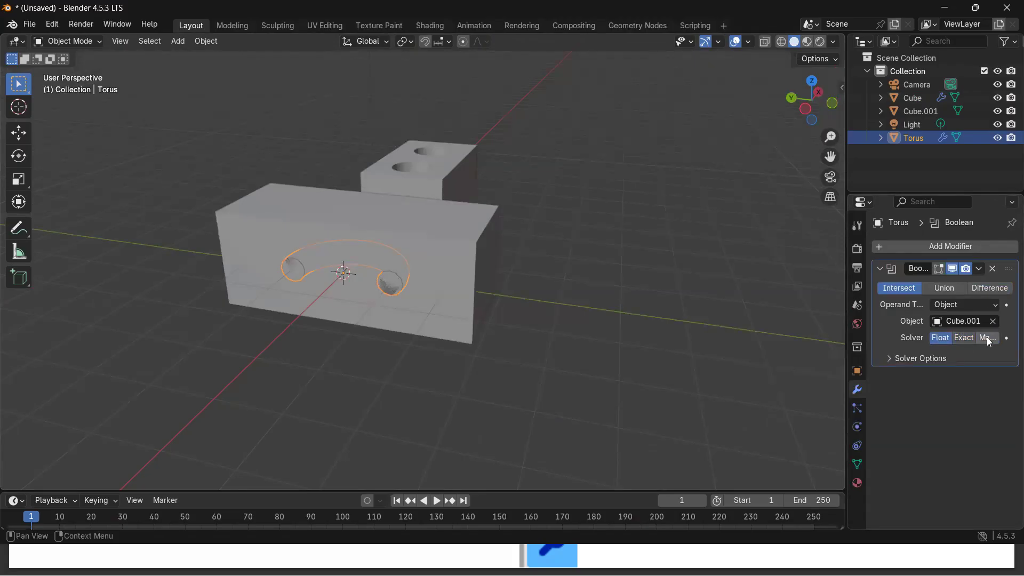
left_click(971, 345)
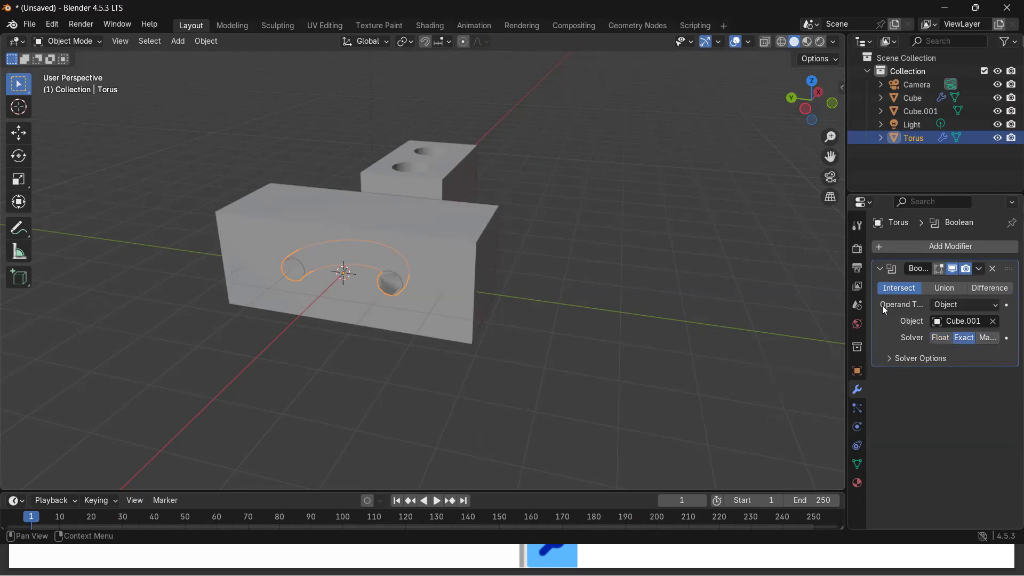
- Apply the Boolean modifier to the torus and delete the stretched cube
left_click(980, 269)
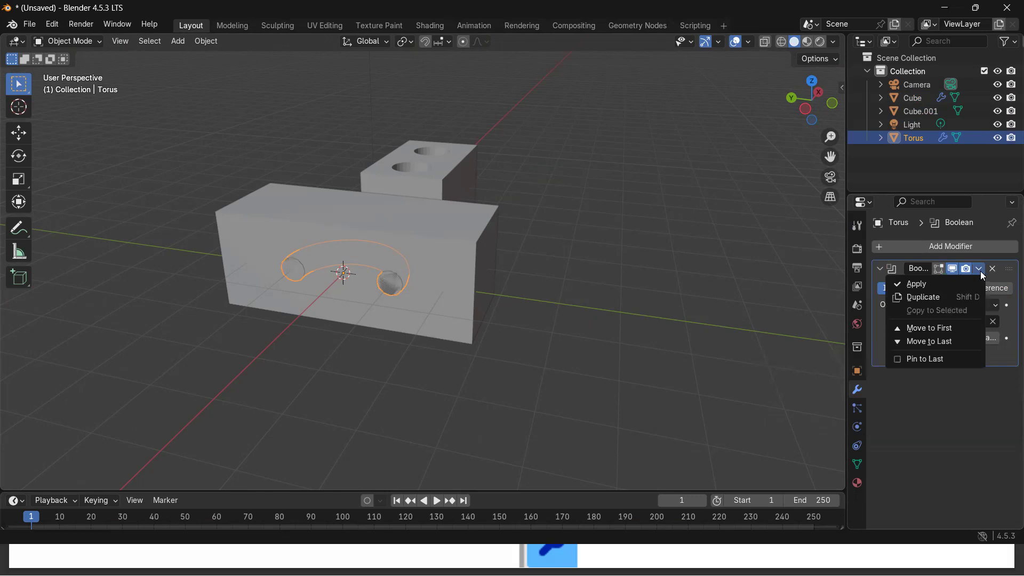
left_click(961, 285)
middle_click_drag(327, 312, 539, 299)
left_click(540, 303)
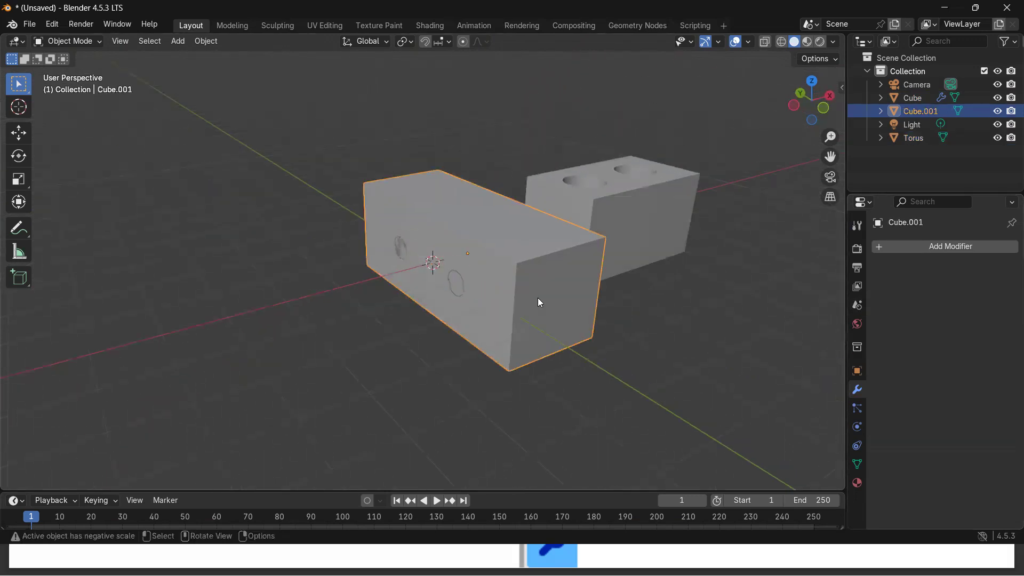
key("Delete")
- Move the half torus along the global X axis, far away from the origin
left_click(476, 267)
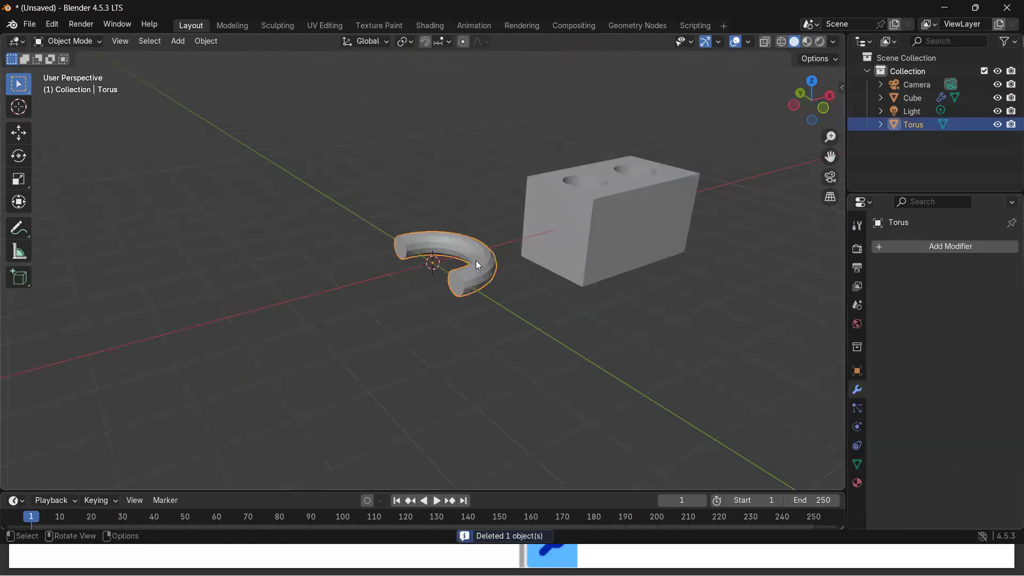
scroll(456, 287, "up", 2)
middle_click_drag(457, 291, 585, 308)
scroll(609, 404, "down", 4)
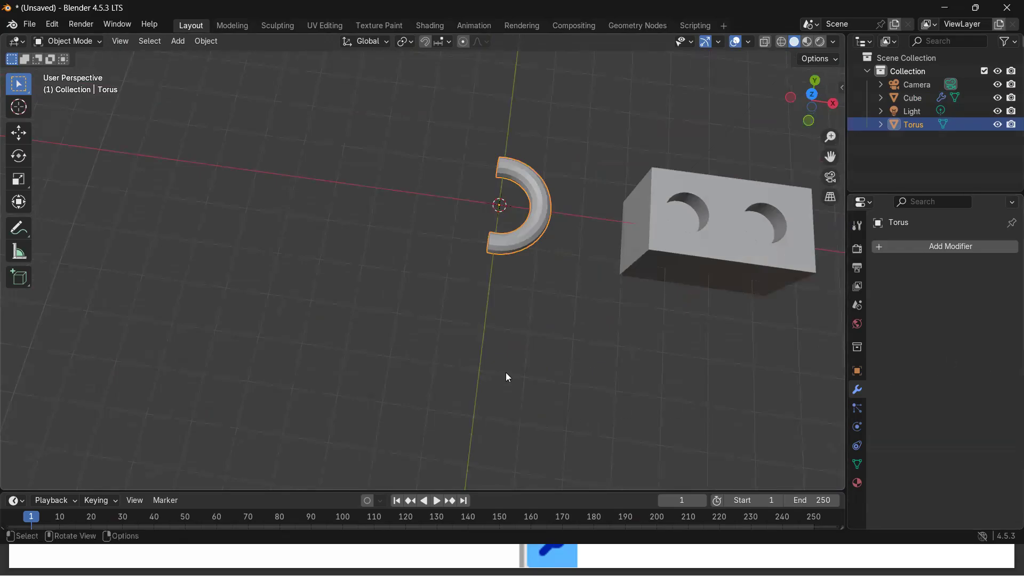
key("g")
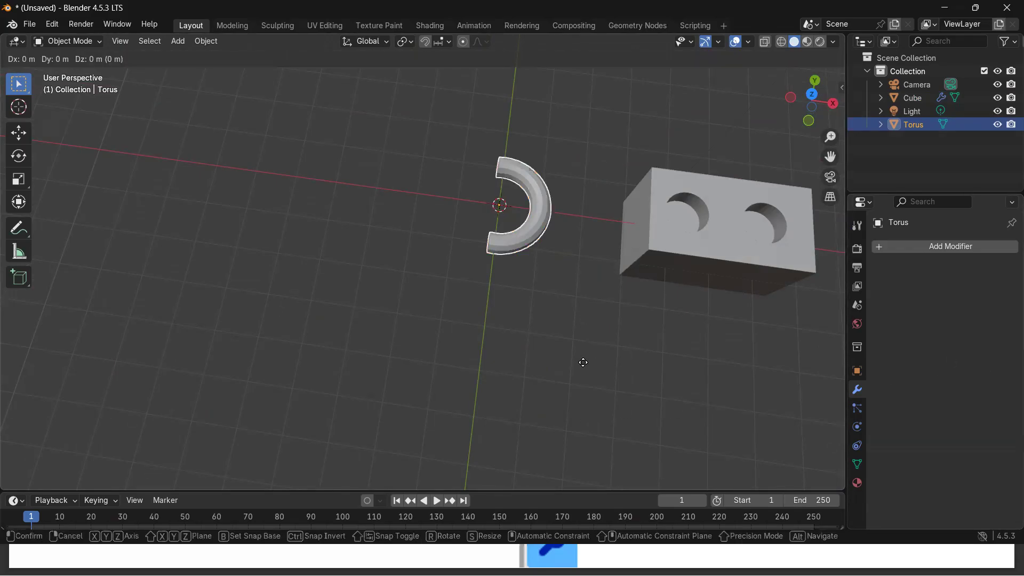
key("x")
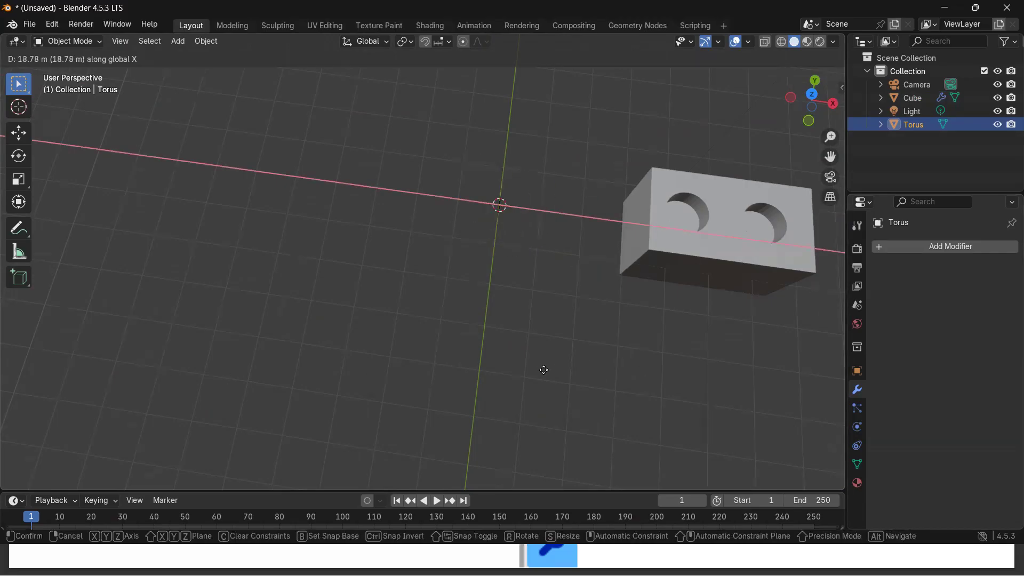
left_click(84, 376)
middle_click_drag(519, 398, 127, 369, "shift")
scroll(146, 413, "down", 2)
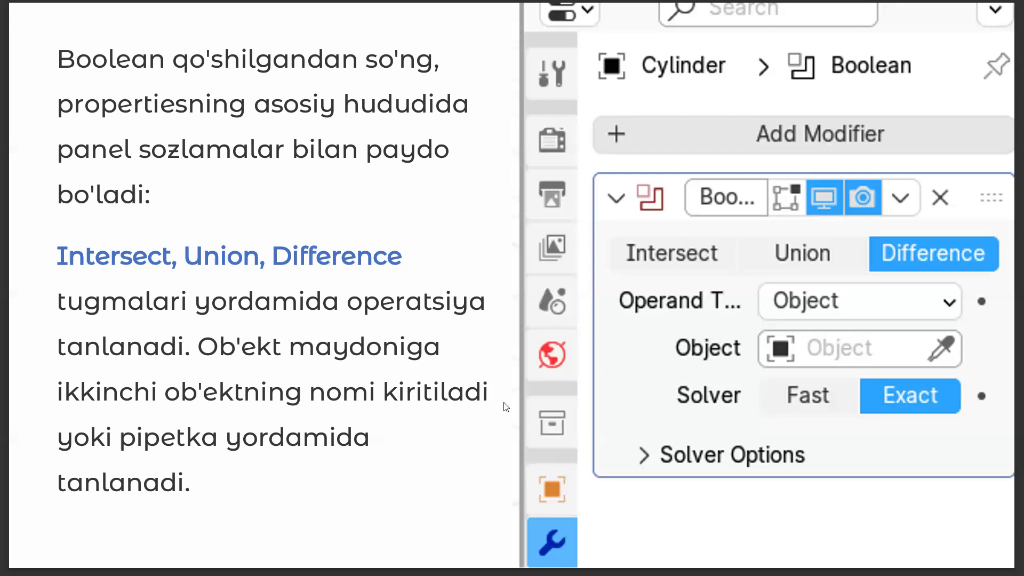
key("Right")
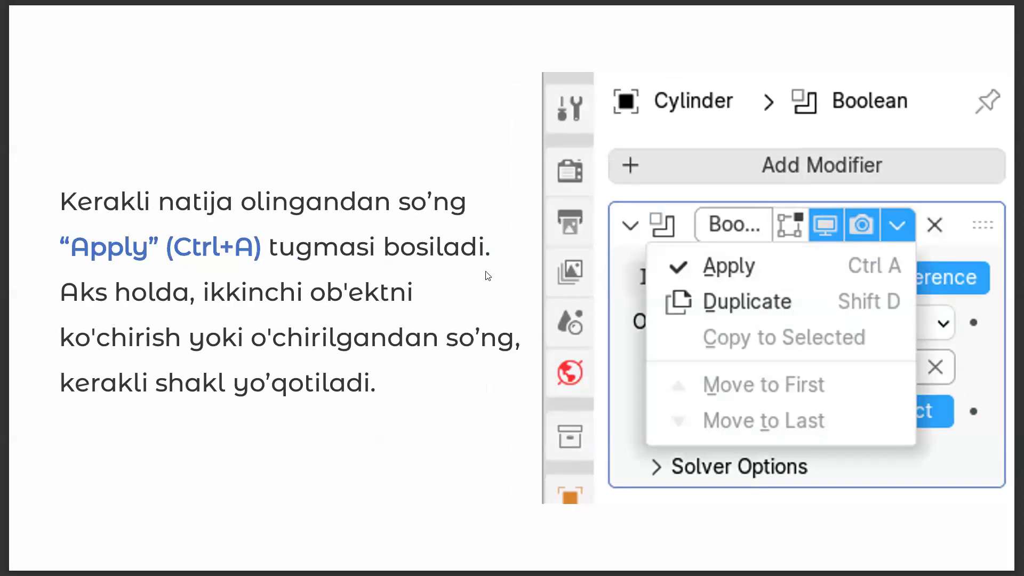
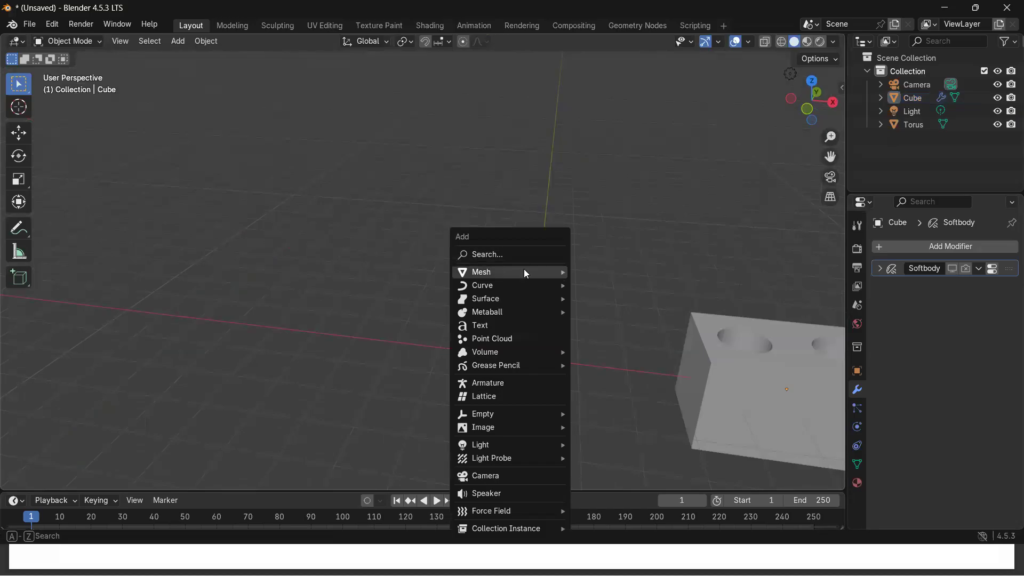
- Add a plane mesh at the scene origin
left_click(597, 273)
middle_click_drag(585, 368, 551, 356)
scroll(592, 354, "up", 3)
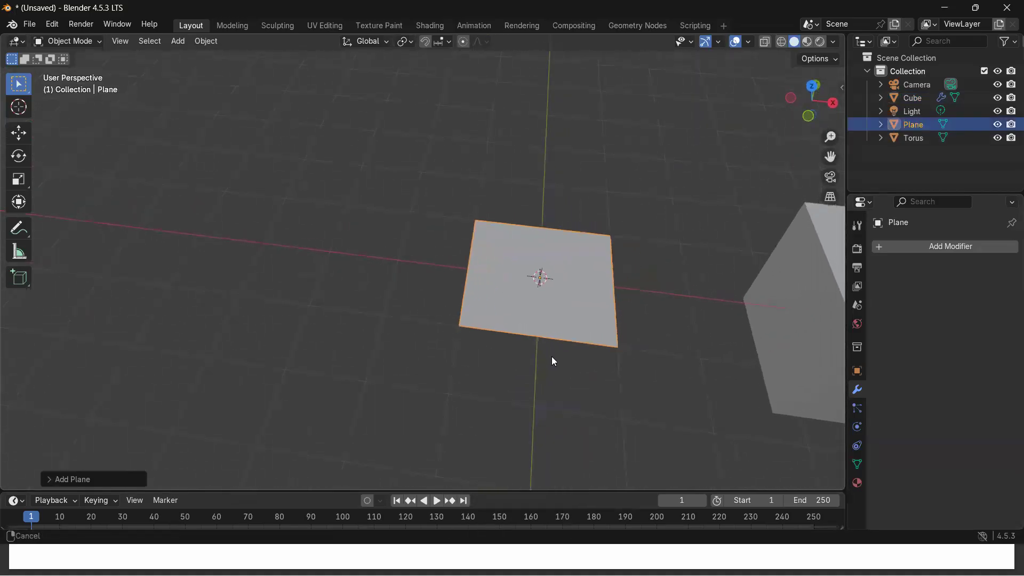
scroll(634, 308, "up", 2)
middle_click_drag(718, 347, 269, 191, "shift")
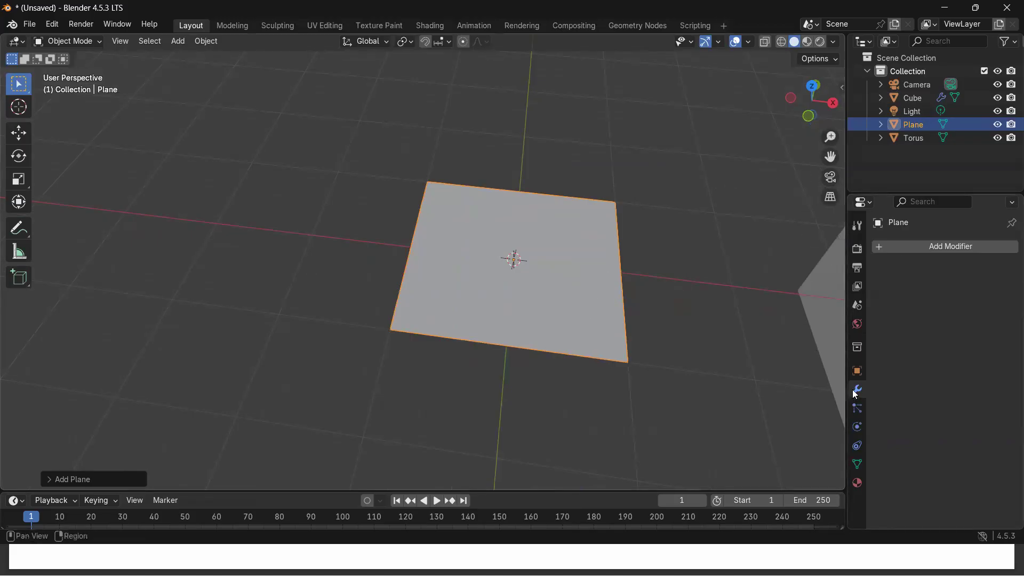
- Add a Mirror modifier to the plane
left_click(930, 253)
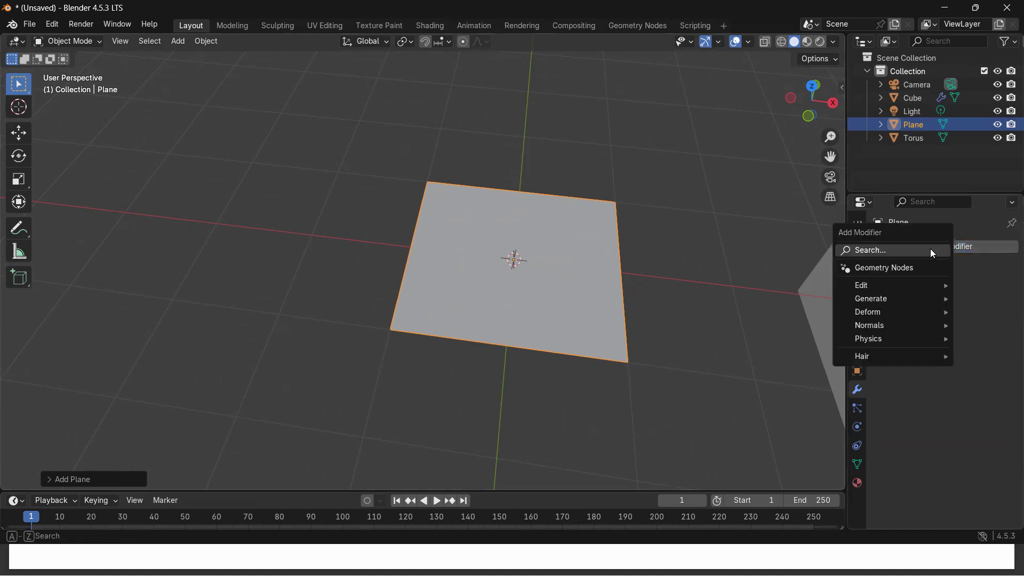
left_click(926, 253)
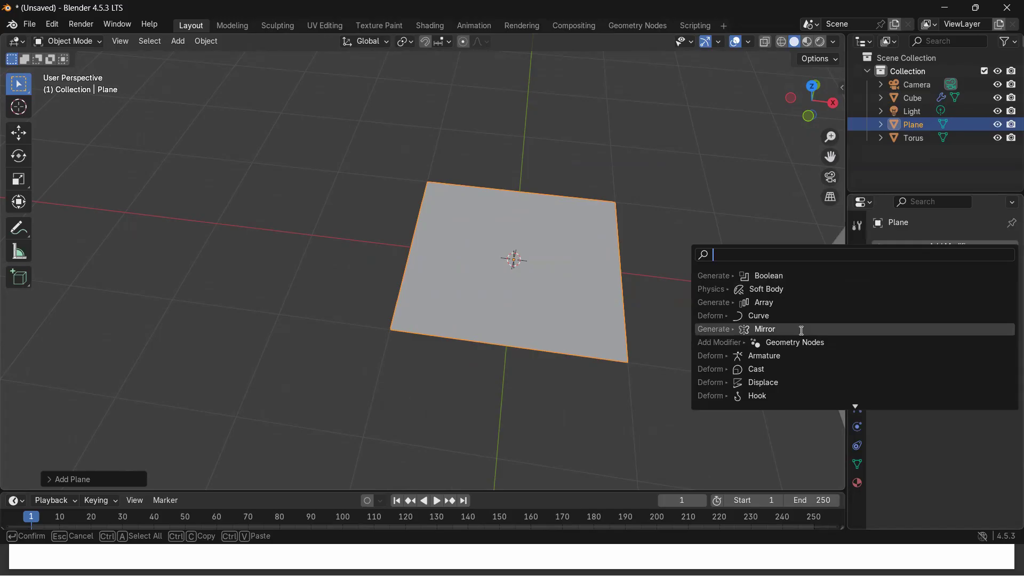
left_click(771, 329)
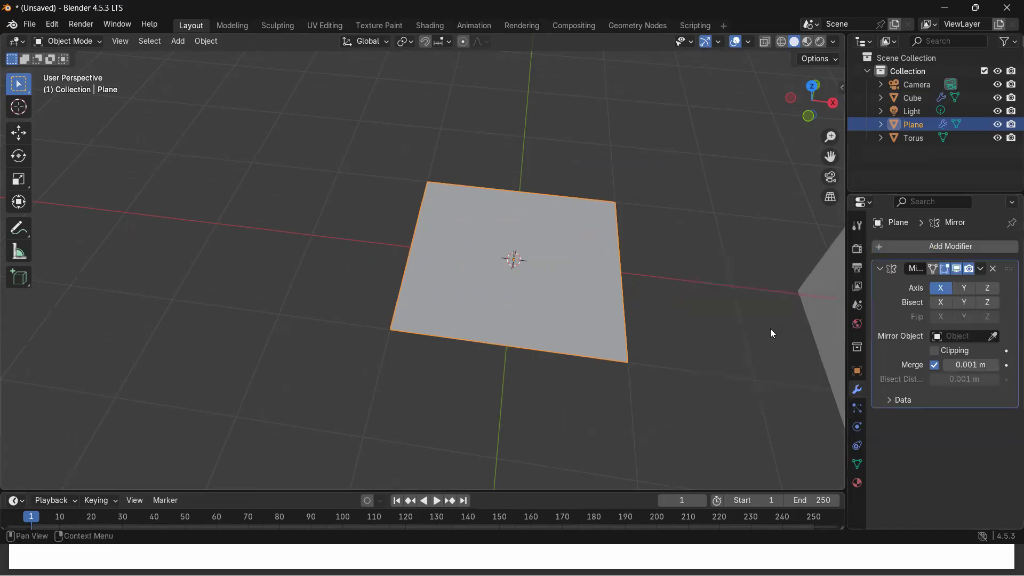
- Try the Y and Z axes in the plane's Mirror modifier and return to mirroring on X only
middle_click_drag(492, 282, 770, 302)
left_click(971, 290)
left_click(988, 290)
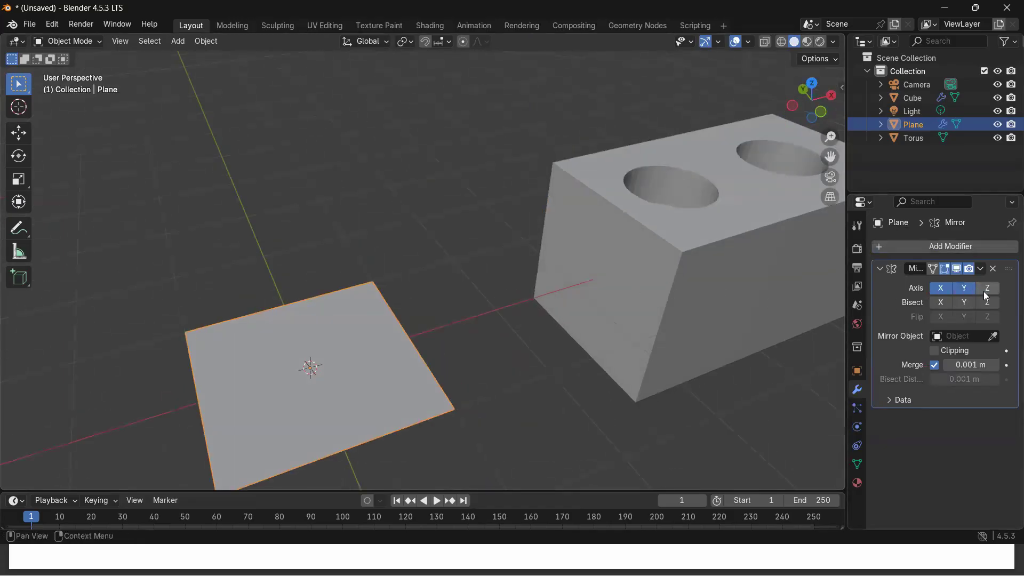
left_click(969, 290)
left_click(990, 289)
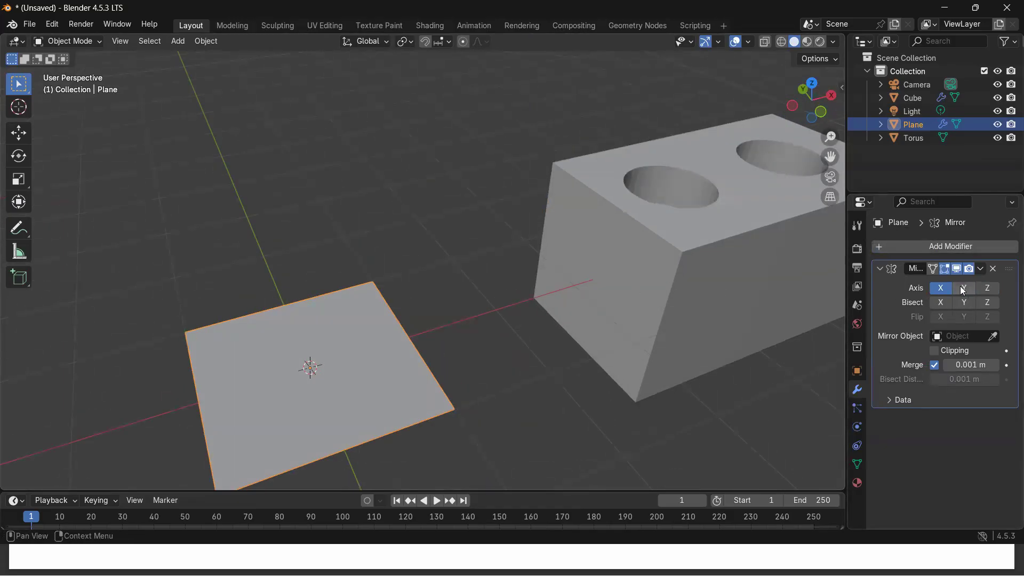
- Subdivide the plane once in Edit Mode so it is split into four faces
middle_click_drag(542, 406, 507, 419)
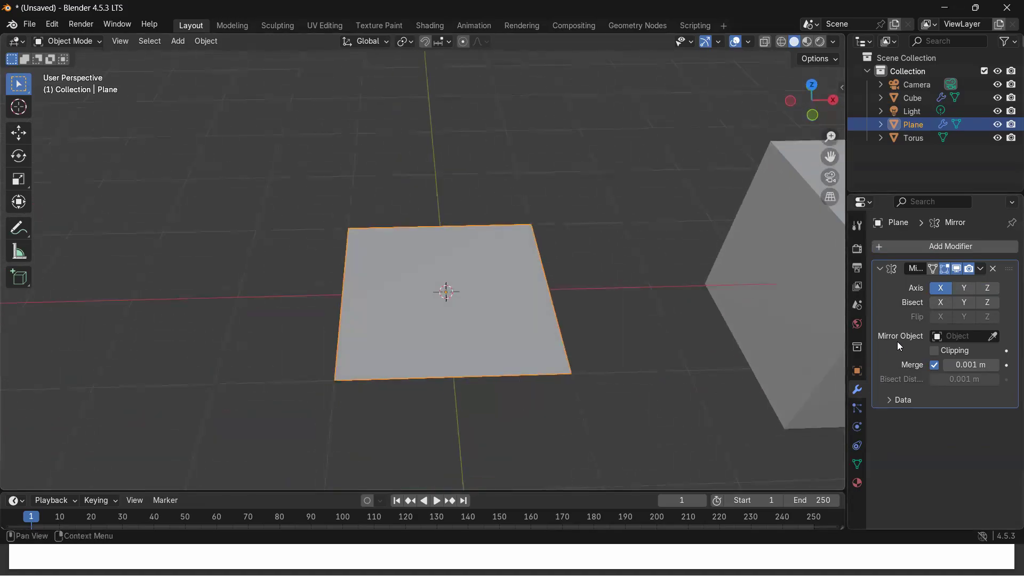
scroll(426, 289, "up", 2)
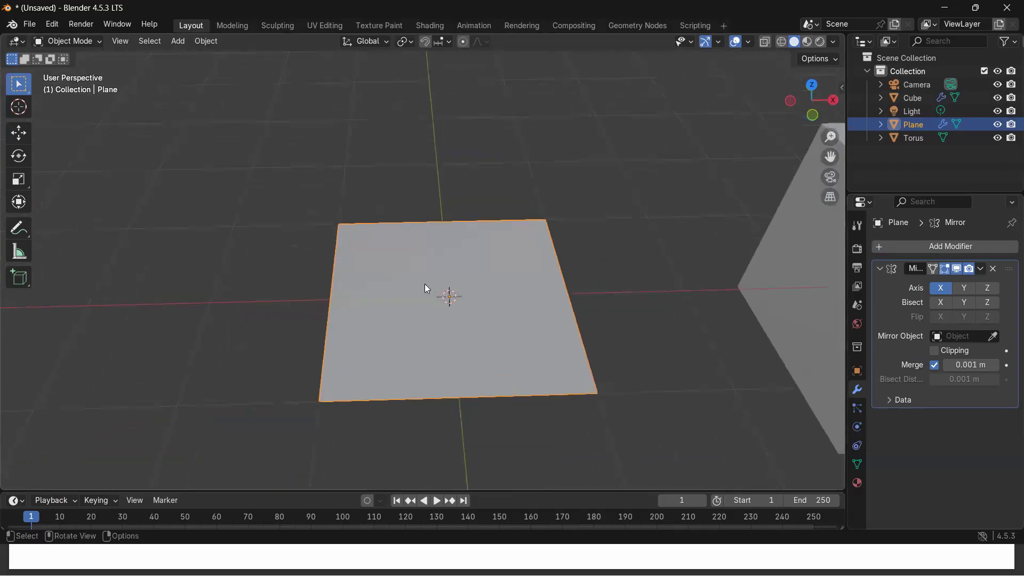
scroll(492, 315, "down", 3)
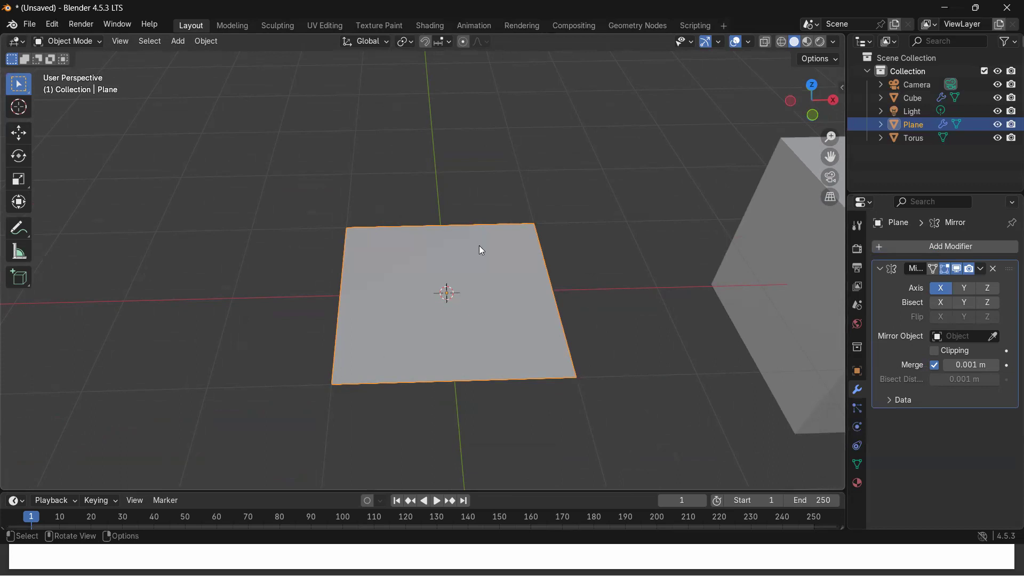
mouse_move(501, 415)
middle_mouse_down()
mouse_move(502, 376)
mouse_move(498, 428)
mouse_move(488, 410)
middle_mouse_up()
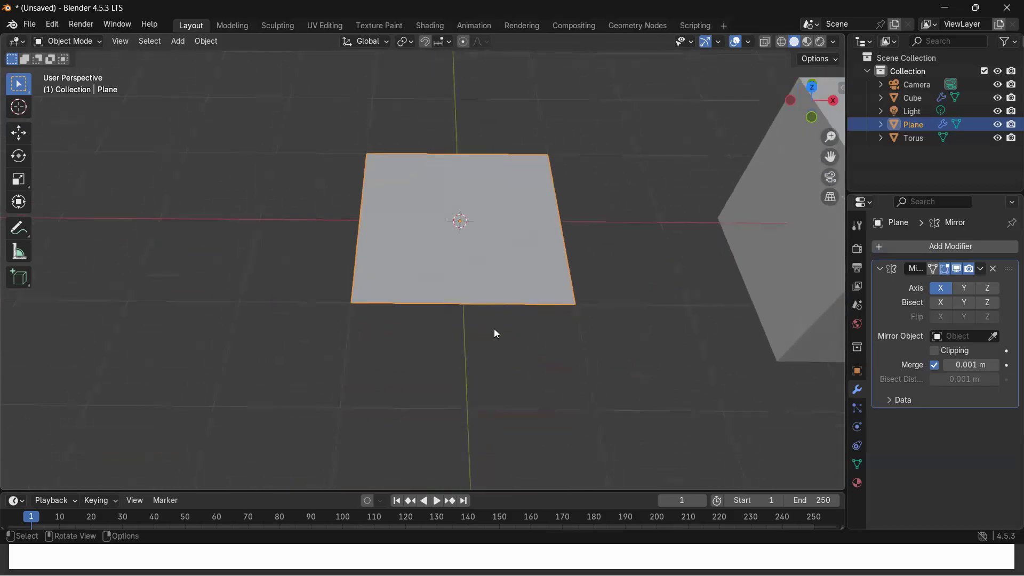
key("Tab")
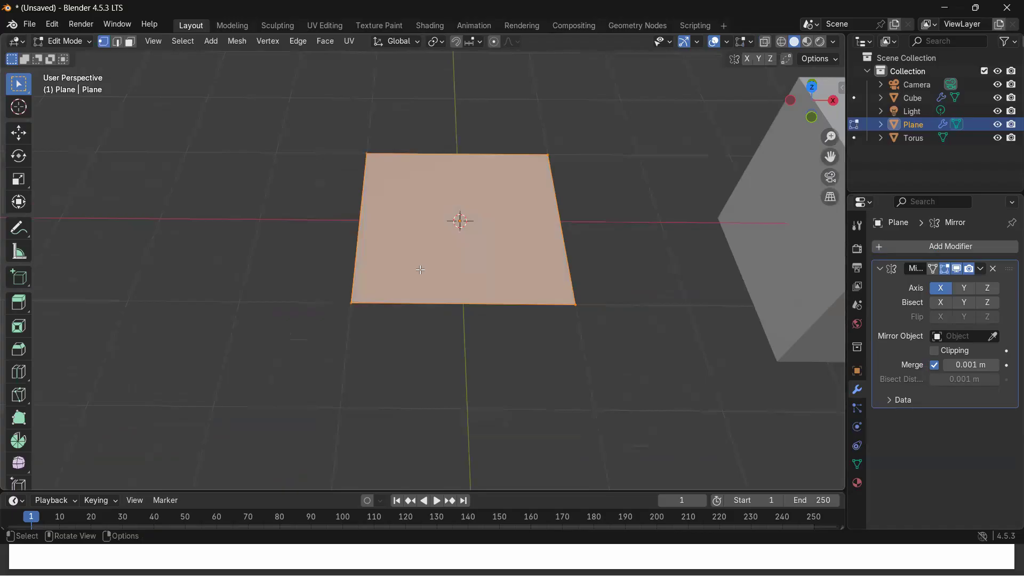
key("ctrl+v")
left_click(355, 238)
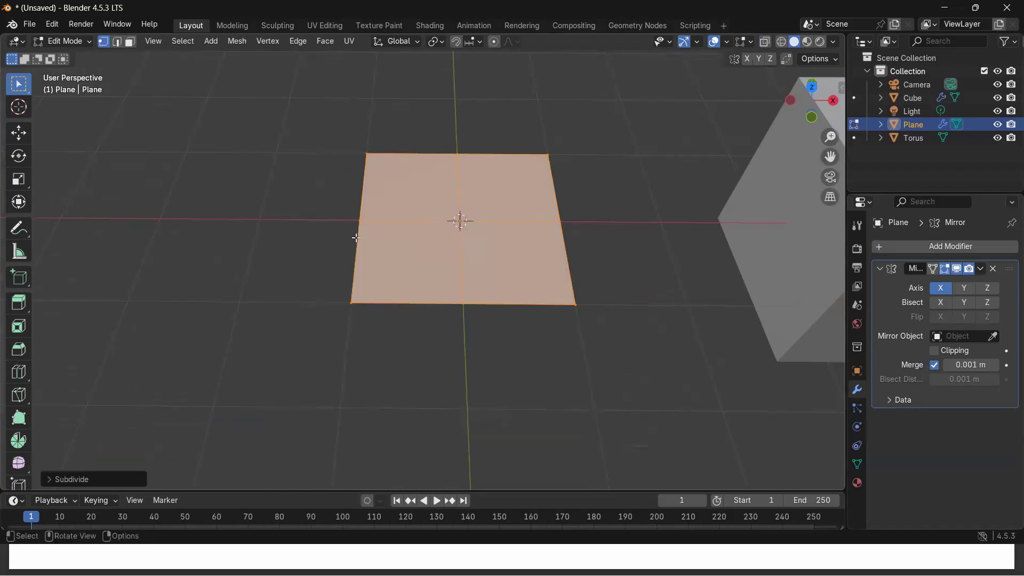
- Delete the vertices along the plane's positive Y edge, keeping only the negative Y half, and return to Object Mode
left_click(316, 143)
left_click_drag(307, 124, 598, 185)
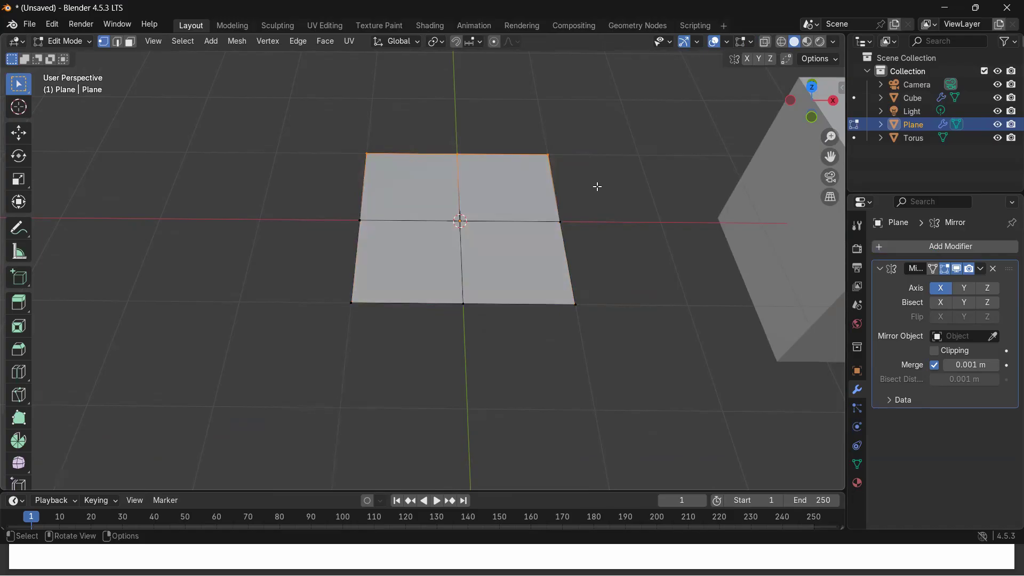
key("x")
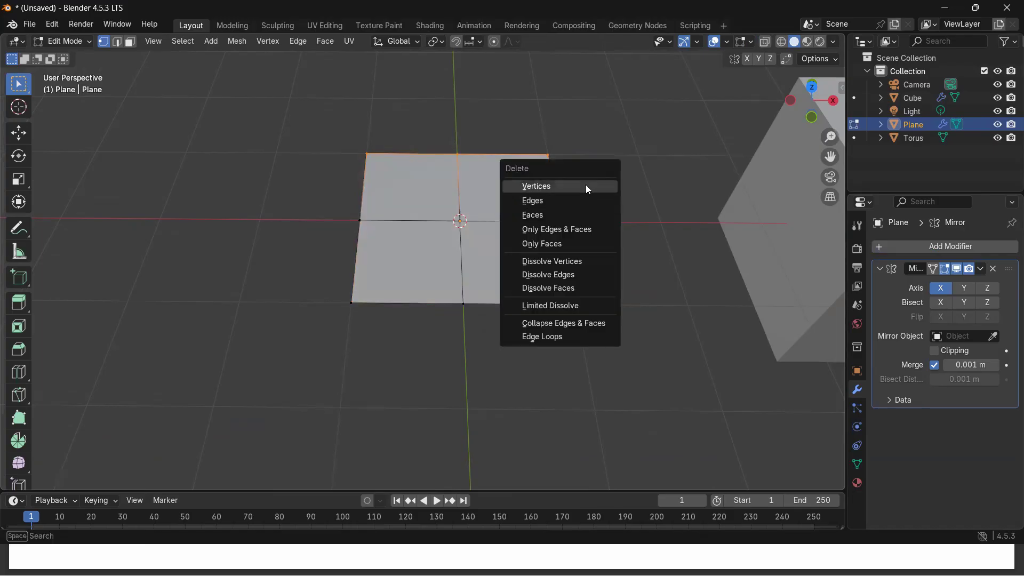
left_click(588, 190)
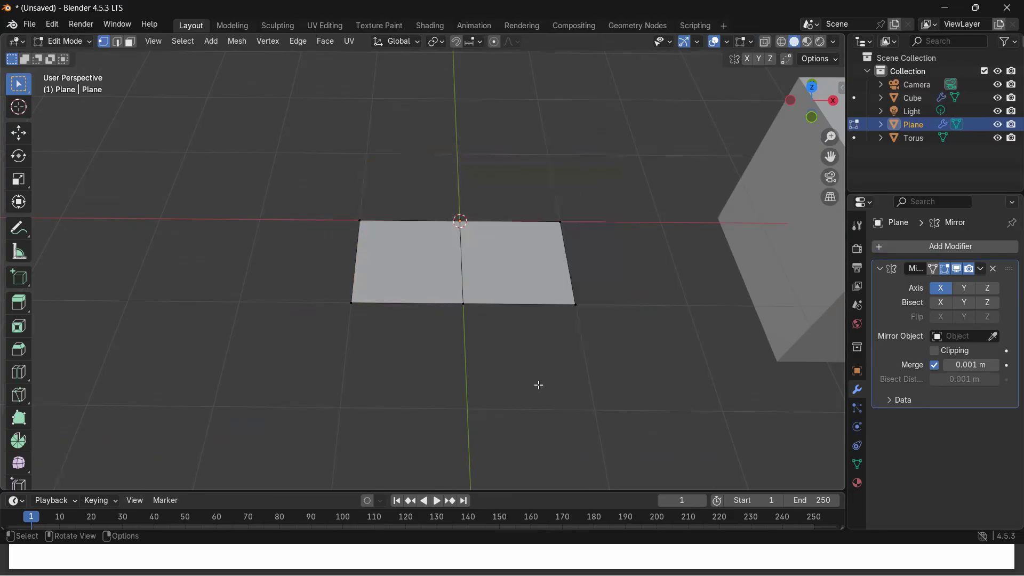
middle_click_drag(537, 384, 560, 354)
left_click_drag(269, 347, 606, 475)
key("Tab")
- Set the Mirror modifier's axis to Y only, so the half plane is mirrored across the X axis line
middle_click_drag(454, 409, 487, 316)
left_click_drag(245, 222, 592, 435)
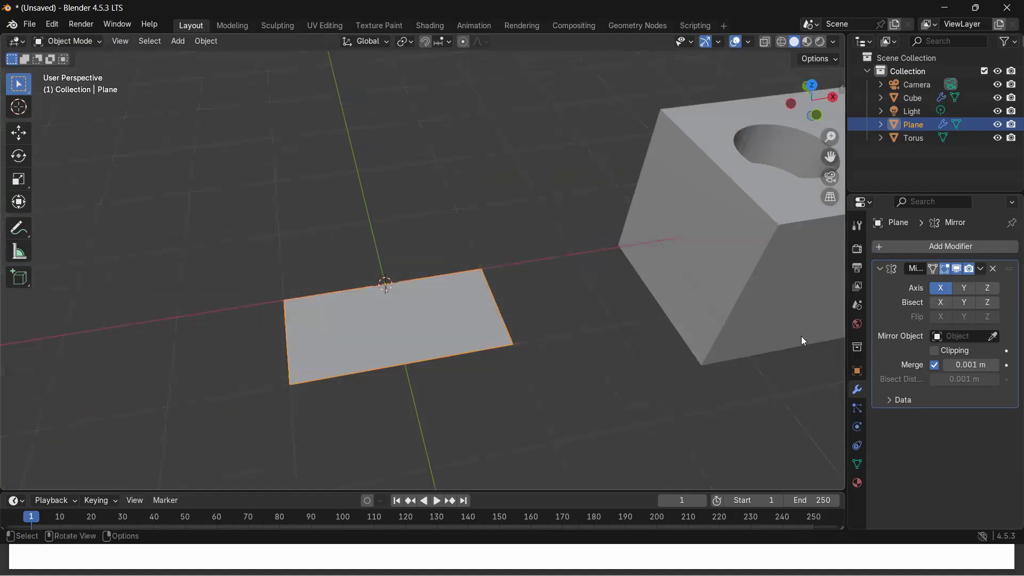
left_click(970, 289)
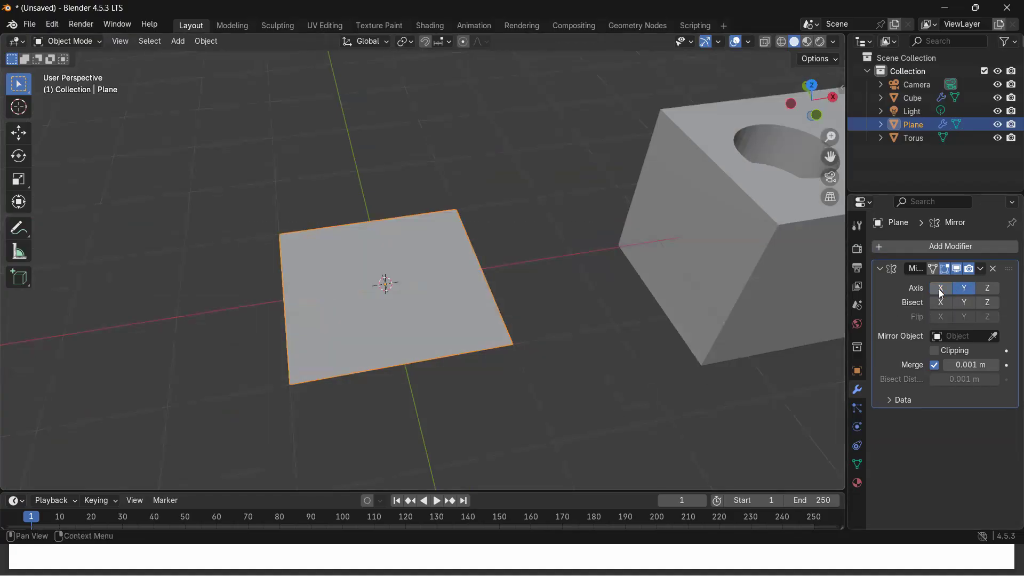
mouse_move(256, 381)
middle_mouse_down()
mouse_move(281, 405)
mouse_move(256, 371)
middle_mouse_up()
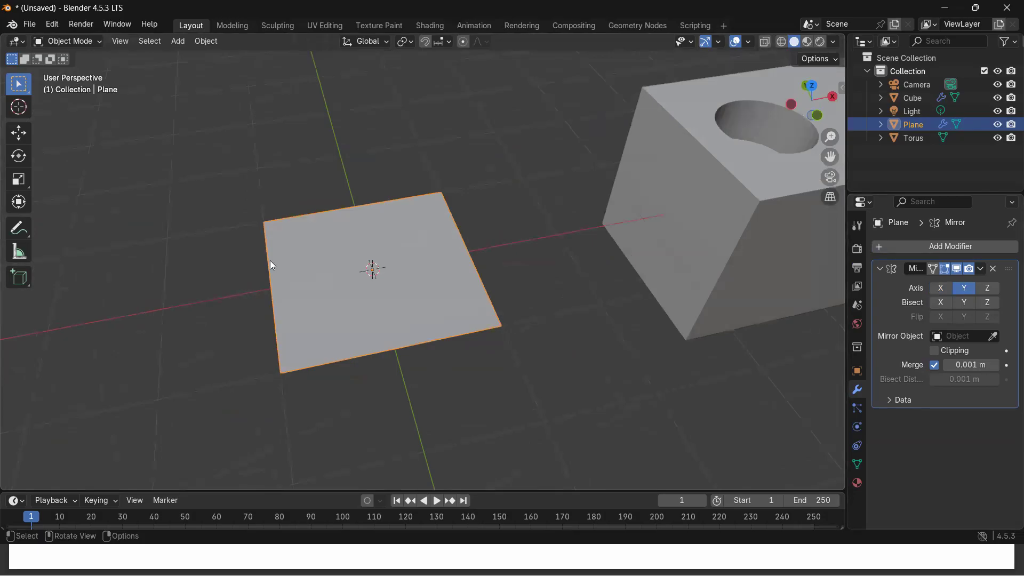
- Toggle the Mirror modifier's Y axis off and on several times to compare the half plane with its mirrored result
left_click(966, 290)
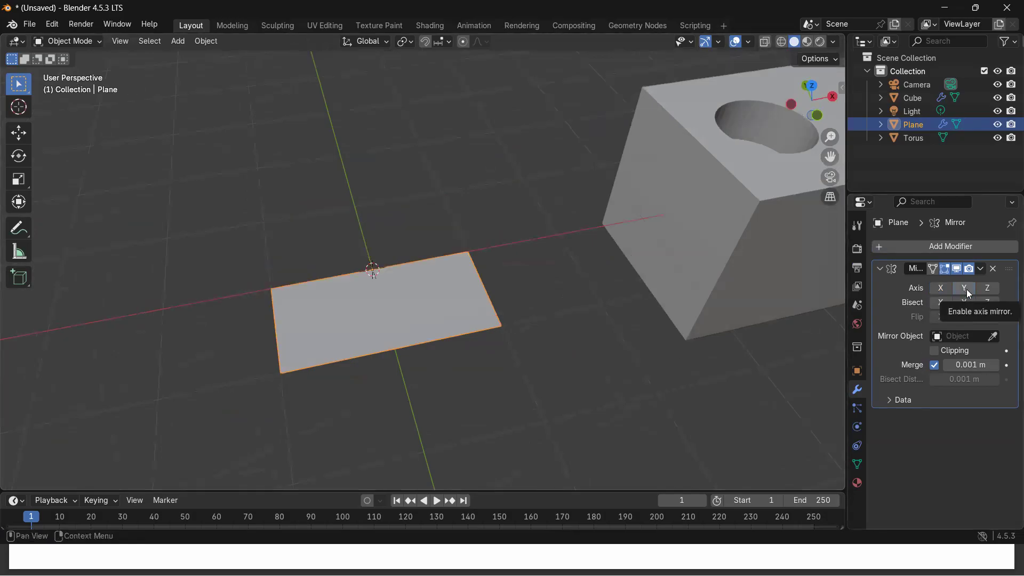
left_click(971, 290)
left_click(971, 291)
left_click(971, 290)
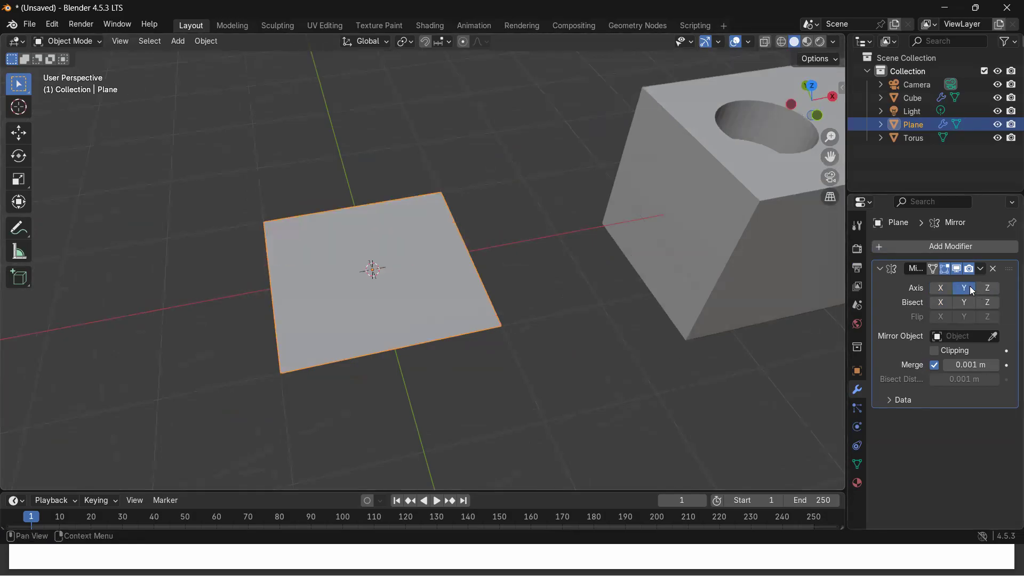
left_click(972, 291)
left_click(959, 289)
- Try the Mirror modifier's Y bisect option and the additional X mirror axis, returning to mirroring on Y only
left_click(963, 302)
left_click(963, 302)
left_click(951, 289)
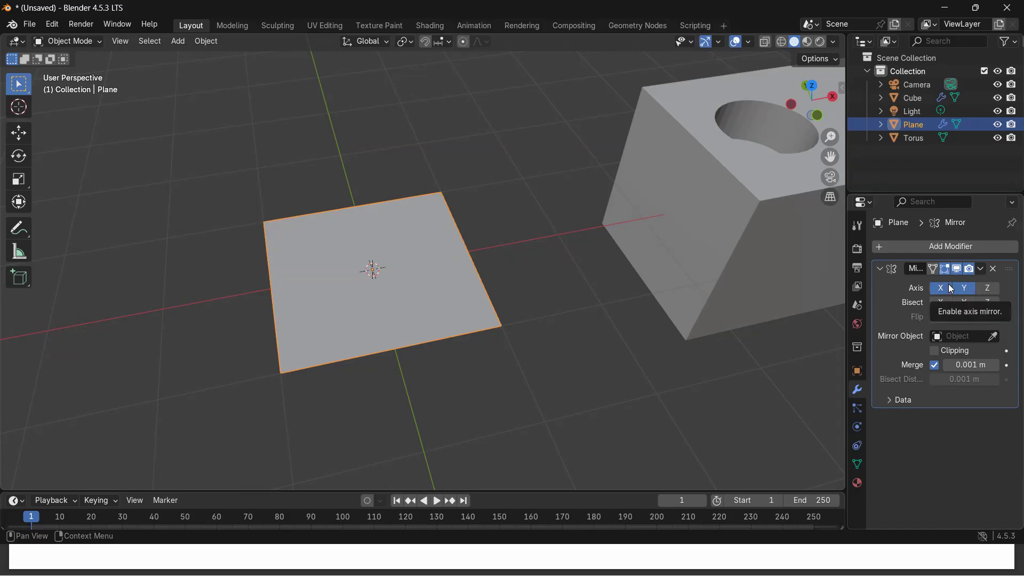
left_click(951, 288)
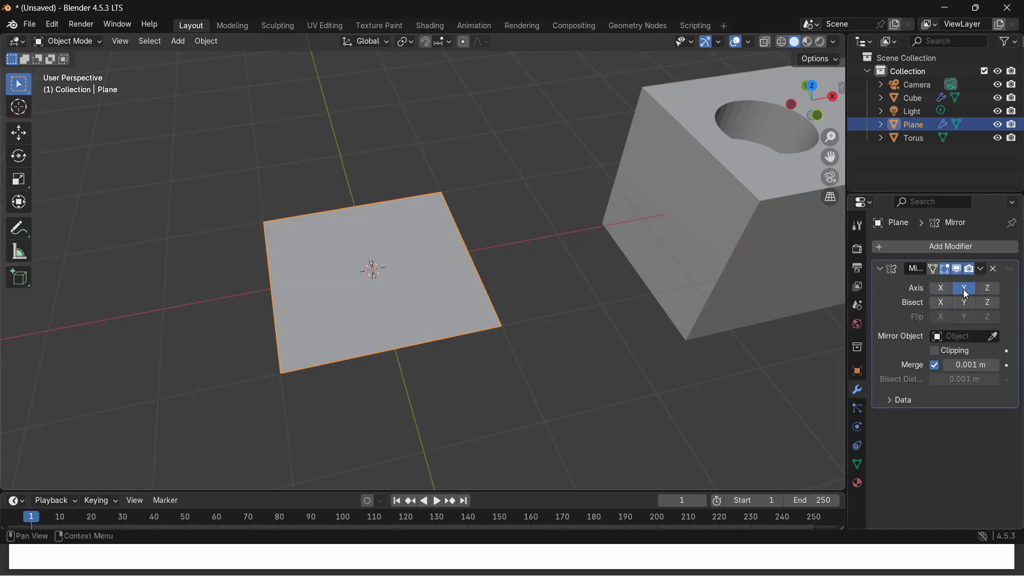
- Turn off Y mirroring and, in Edit Mode, move the half plane along negative X until its edge meets the Y axis line
left_click(964, 289)
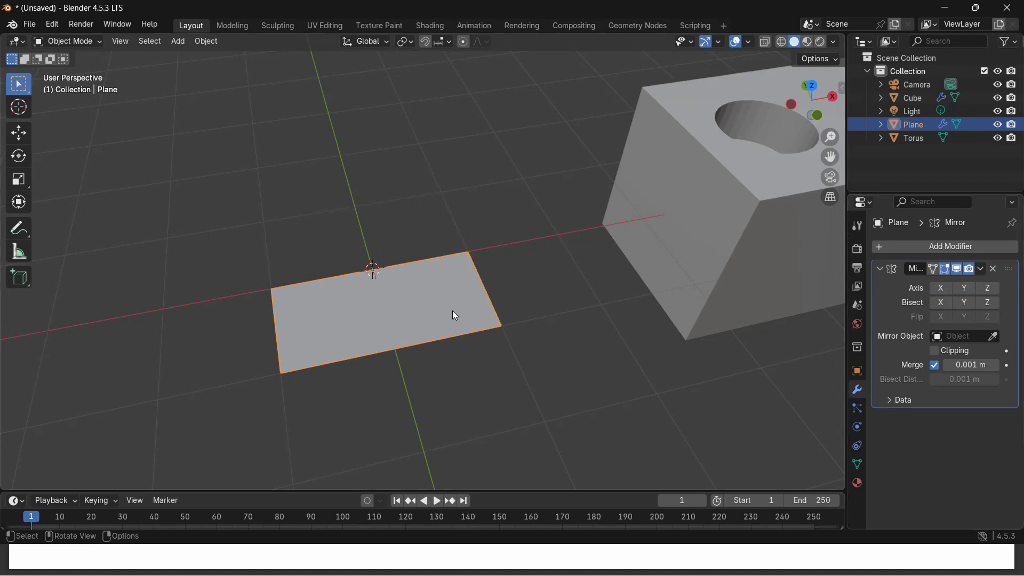
key("Tab")
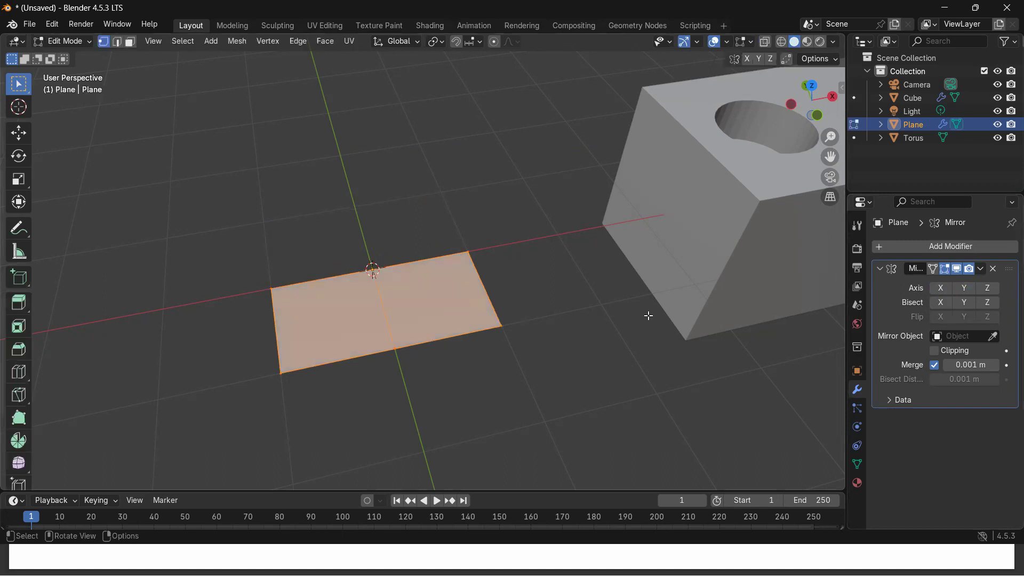
key("g")
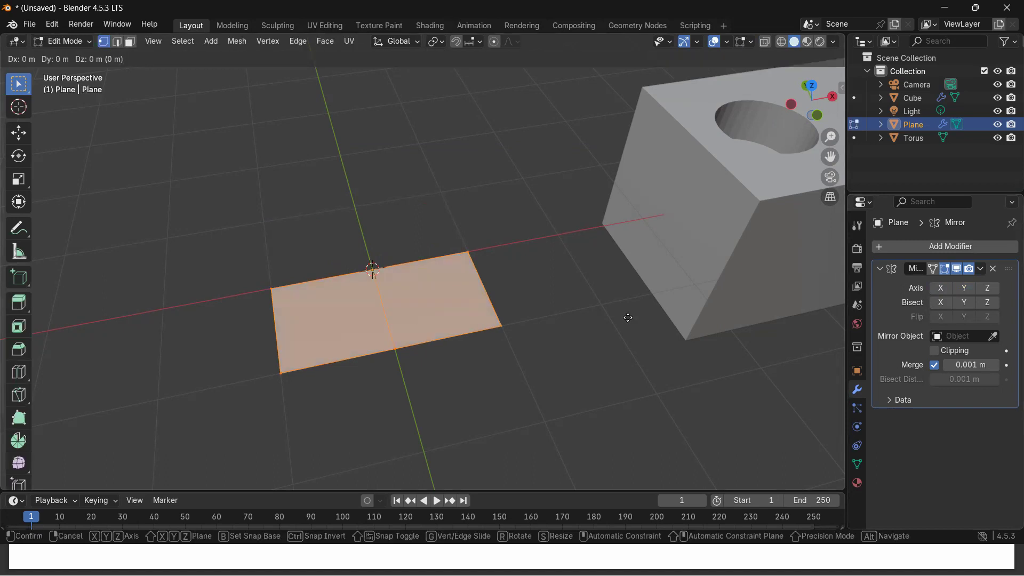
key("x")
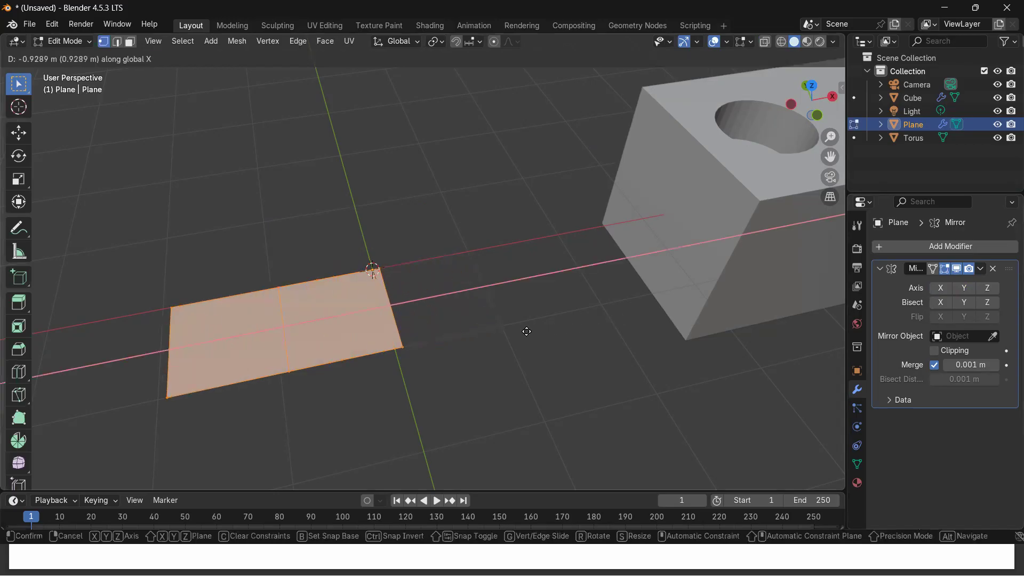
left_click(519, 334)
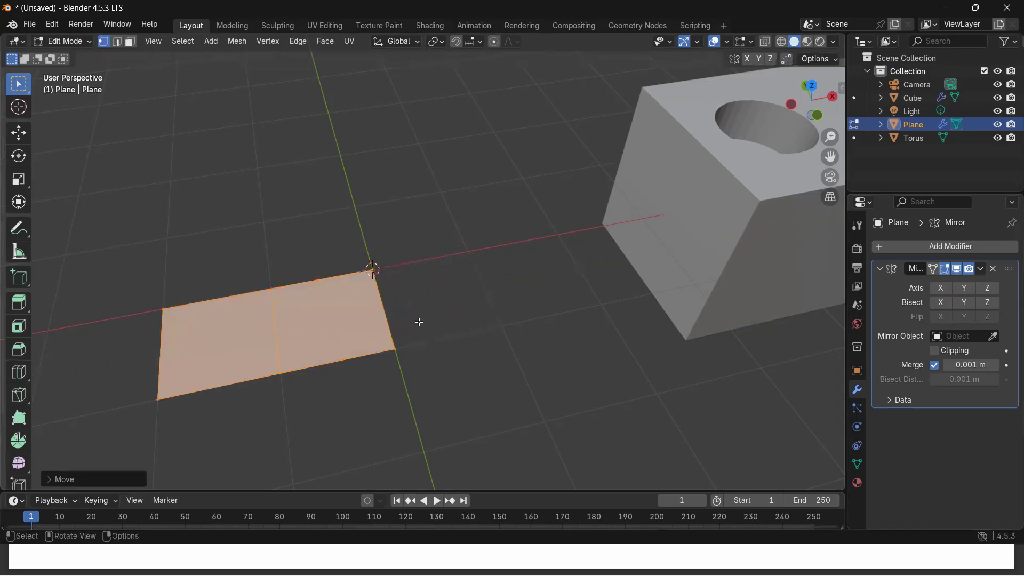
- In top view, enable both the X and Y axes in the plane's Mirror modifier
middle_click_drag(335, 336, 325, 353)
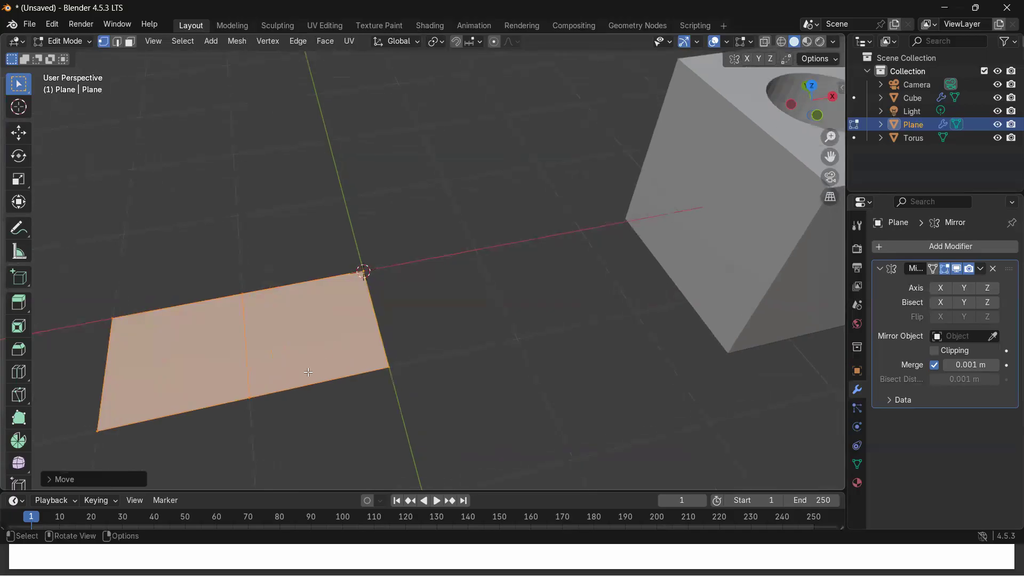
left_click(811, 85)
scroll(722, 267, "down", 5)
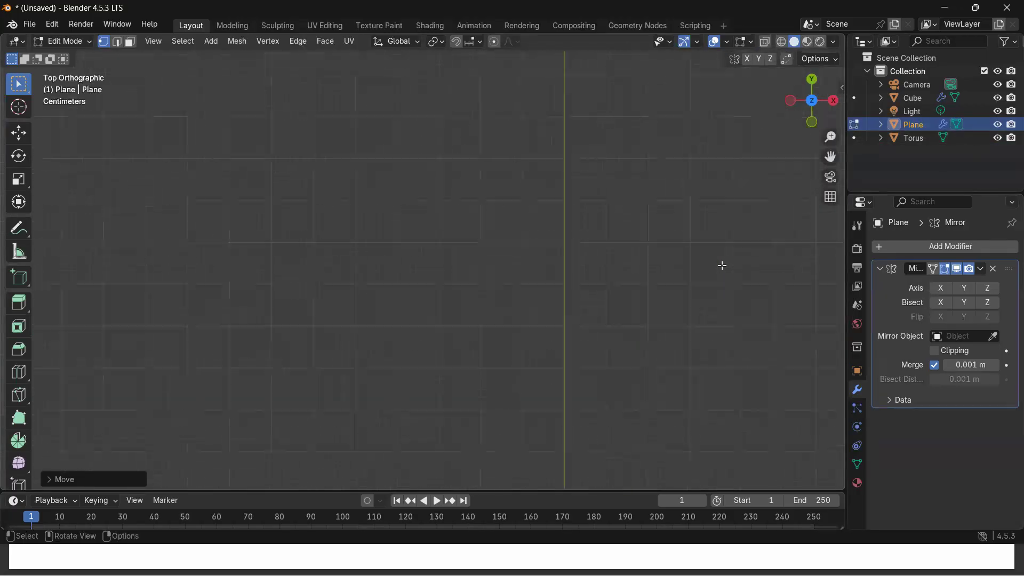
scroll(627, 377, "down", 5)
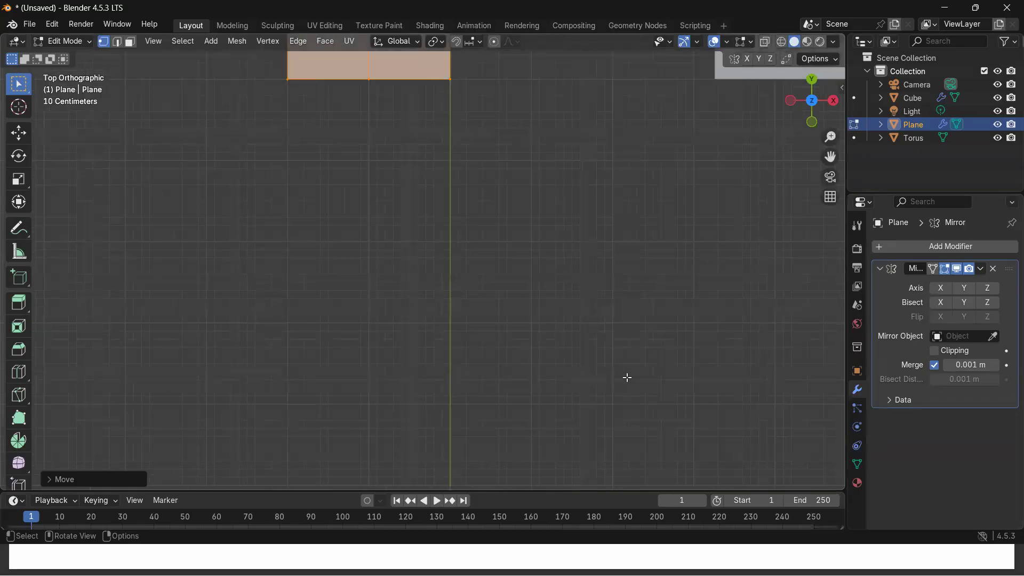
scroll(429, 171, "up", 4)
middle_click_drag(489, 190, 464, 41, "shift")
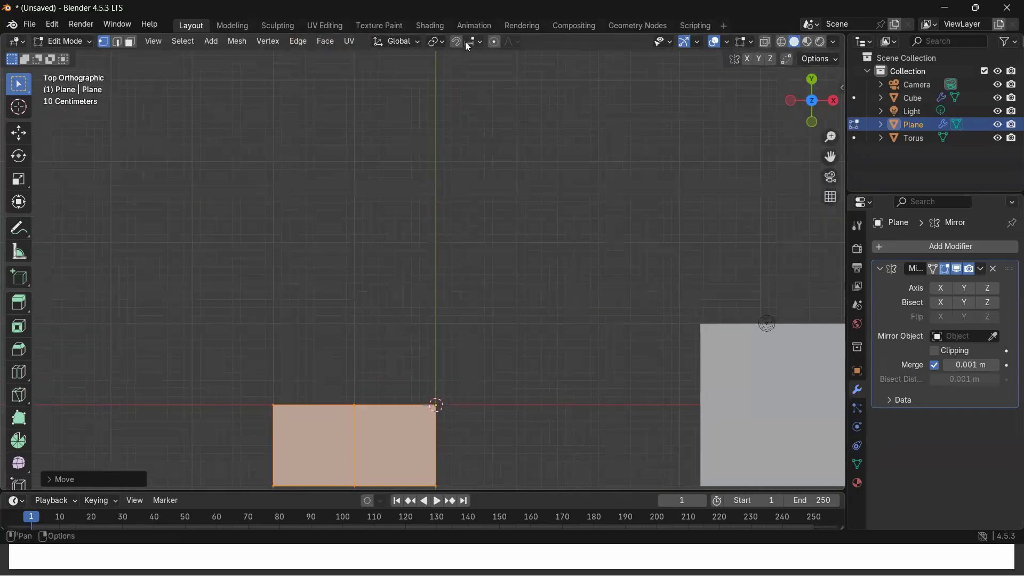
middle_click_drag(534, 185, 633, 22, "shift")
scroll(554, 292, "up", 5)
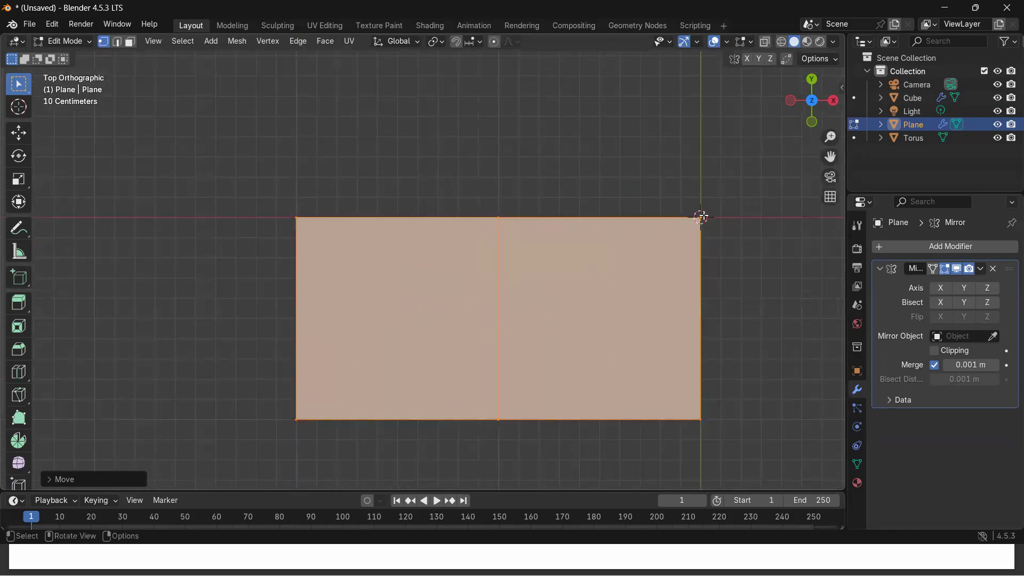
scroll(704, 293, "down", 1)
left_click(942, 287)
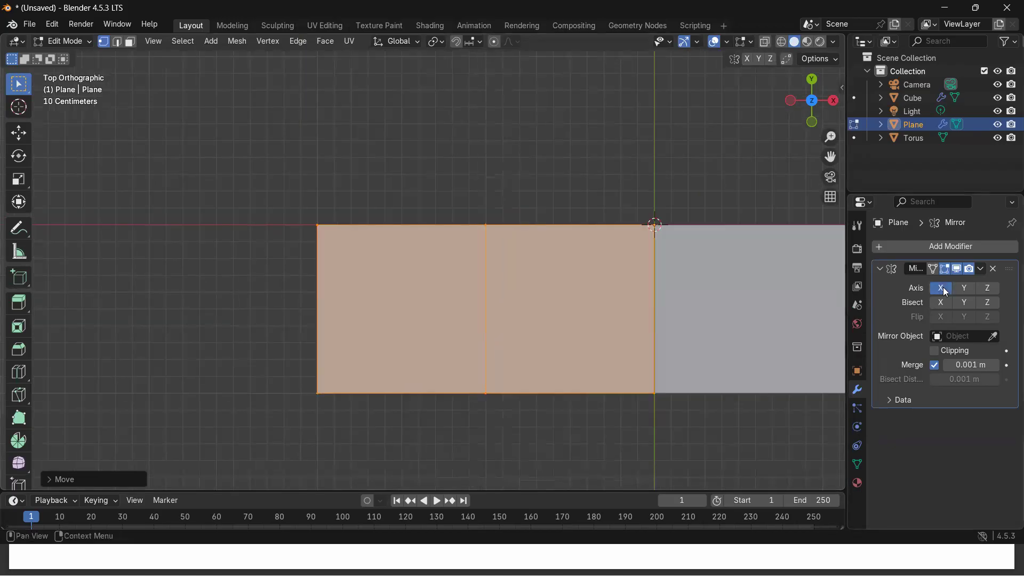
scroll(634, 300, "down", 3)
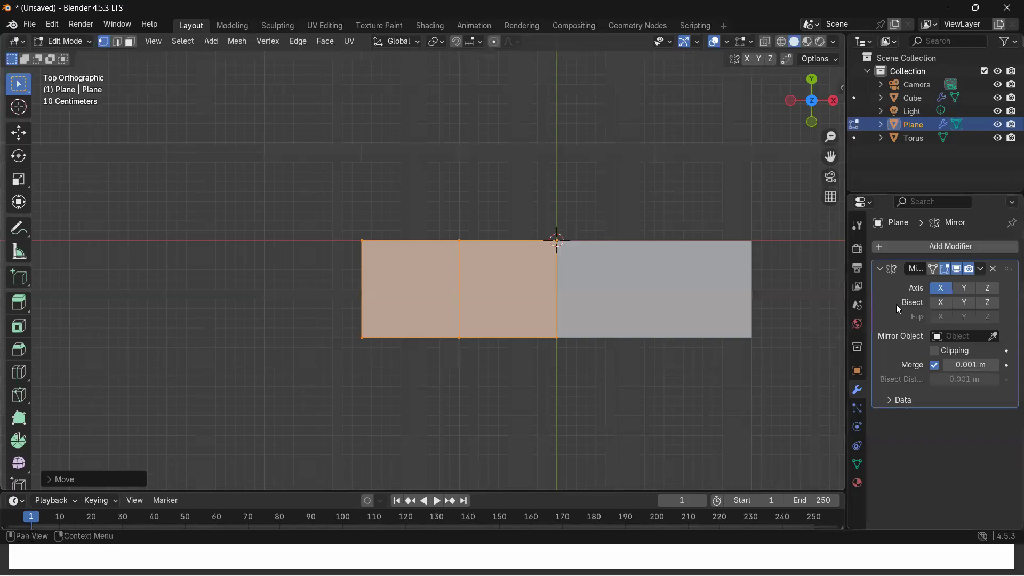
left_click(965, 289)
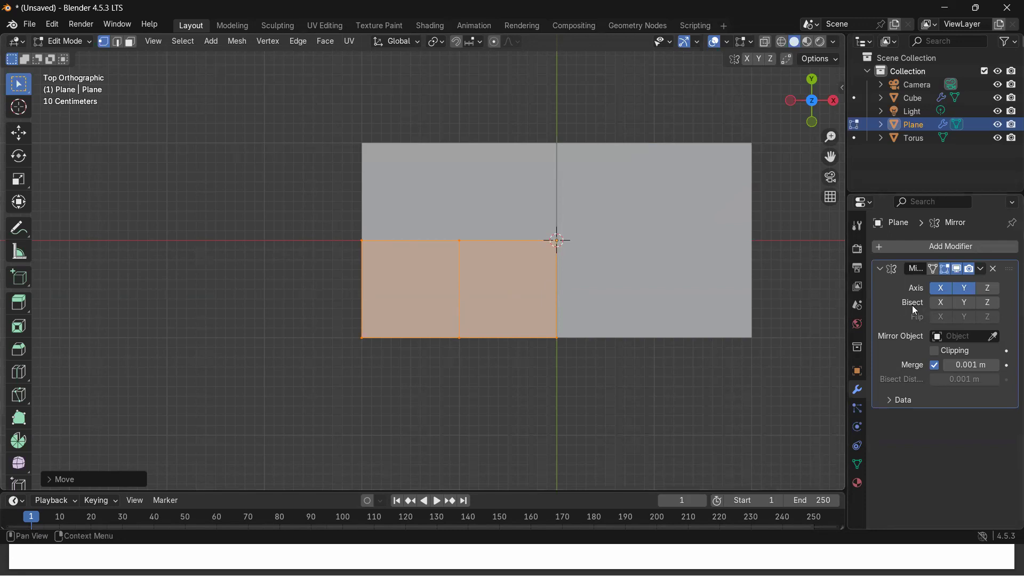
- Delete the vertices along the half plane's outer negative X edge, keeping only the face beside the origin
left_click_drag(307, 219, 407, 383)
left_click_drag(304, 218, 409, 383)
key("x")
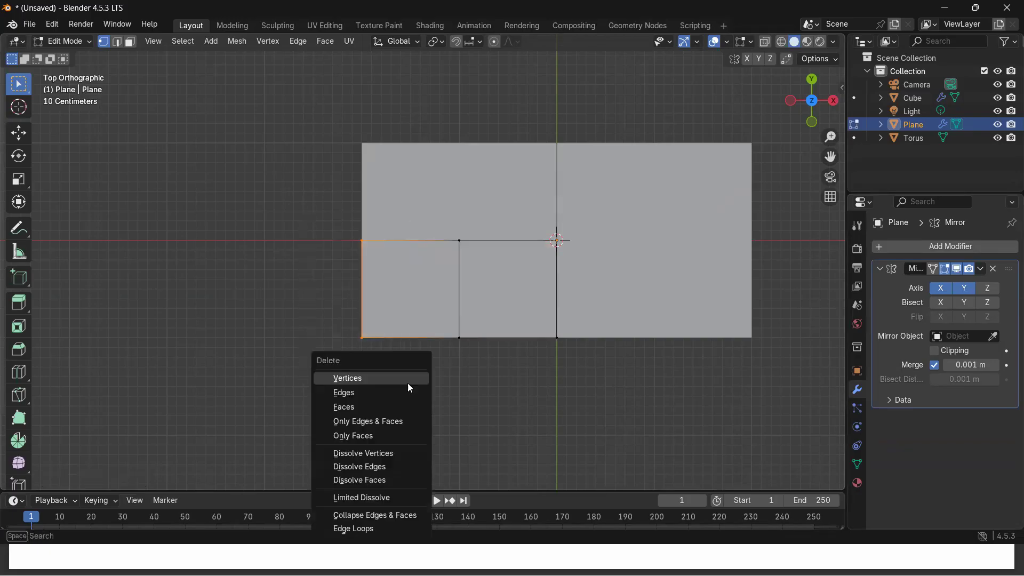
left_click(407, 376)
middle_click_drag(577, 384, 626, 169)
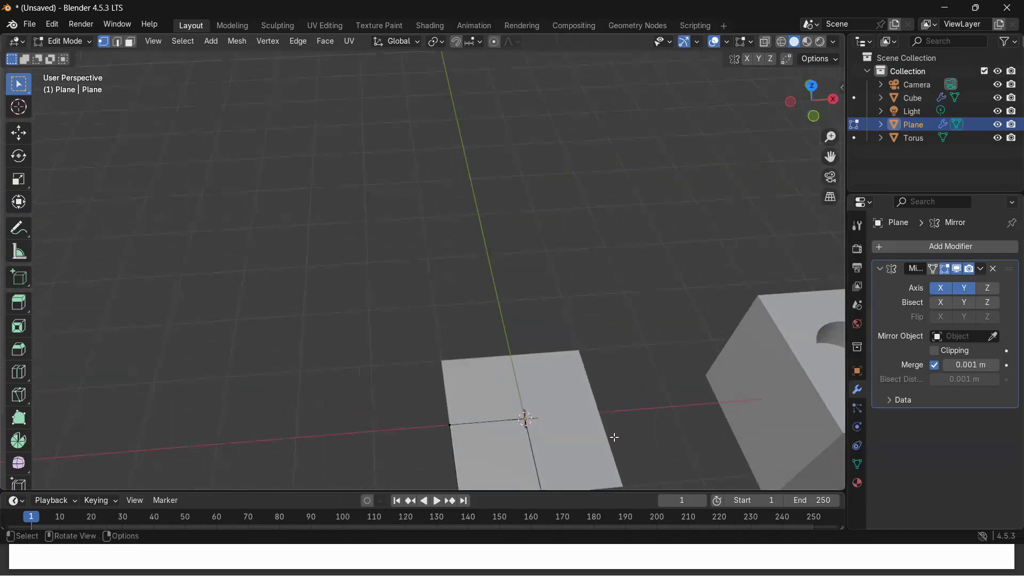
scroll(616, 438, "down", 4)
mouse_move(512, 395)
middle_mouse_down()
mouse_move(572, 202)
mouse_move(491, 427)
mouse_move(542, 370)
mouse_move(581, 383)
mouse_move(608, 354)
mouse_move(502, 399)
middle_mouse_up()
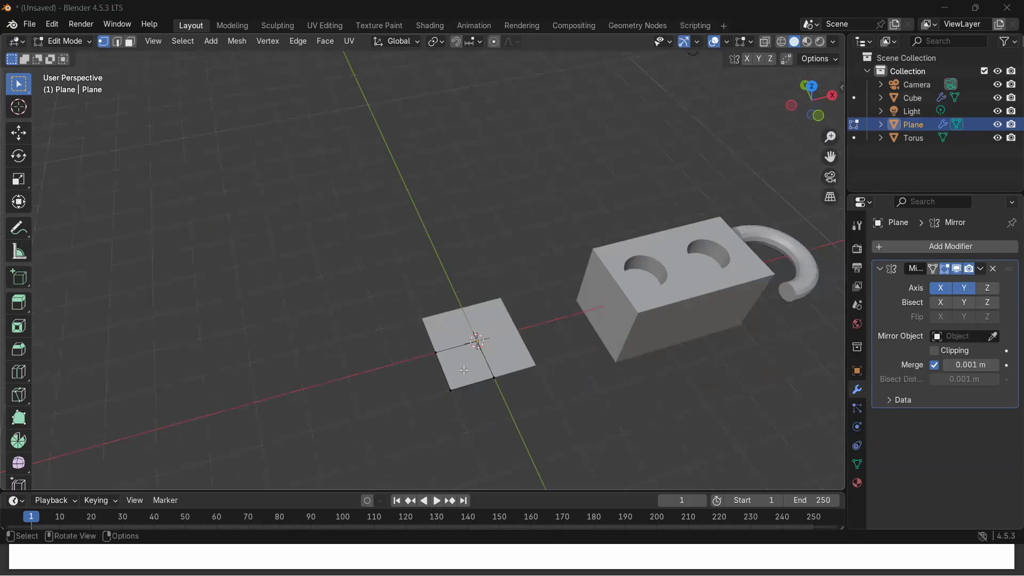
- Consult the Mirror presentation slide, return to Blender and select all vertices of the remaining source face
key("alt+Tab")
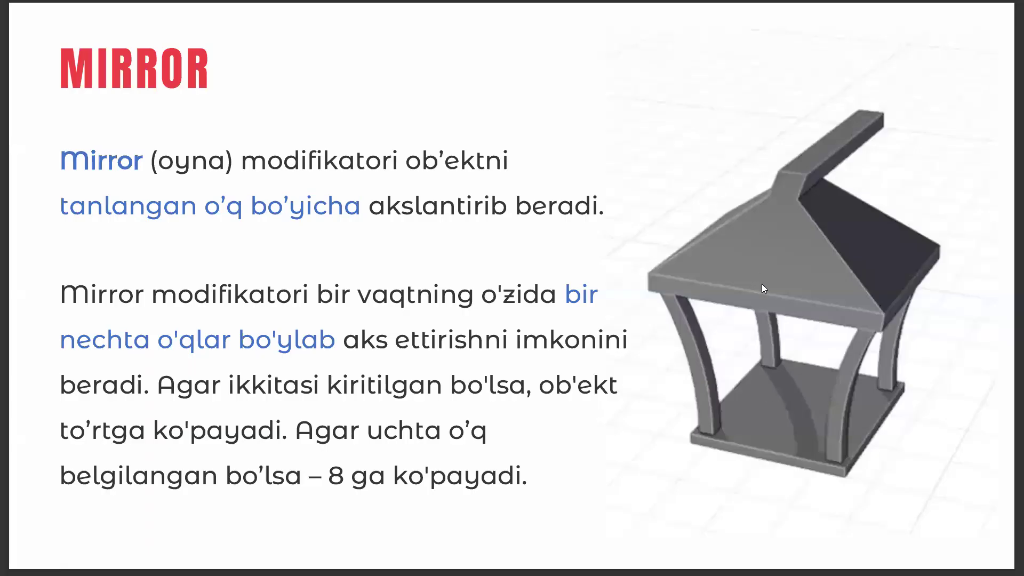
key("alt+Tab")
left_click_drag(420, 329, 548, 430)
scroll(526, 425, "up", 4)
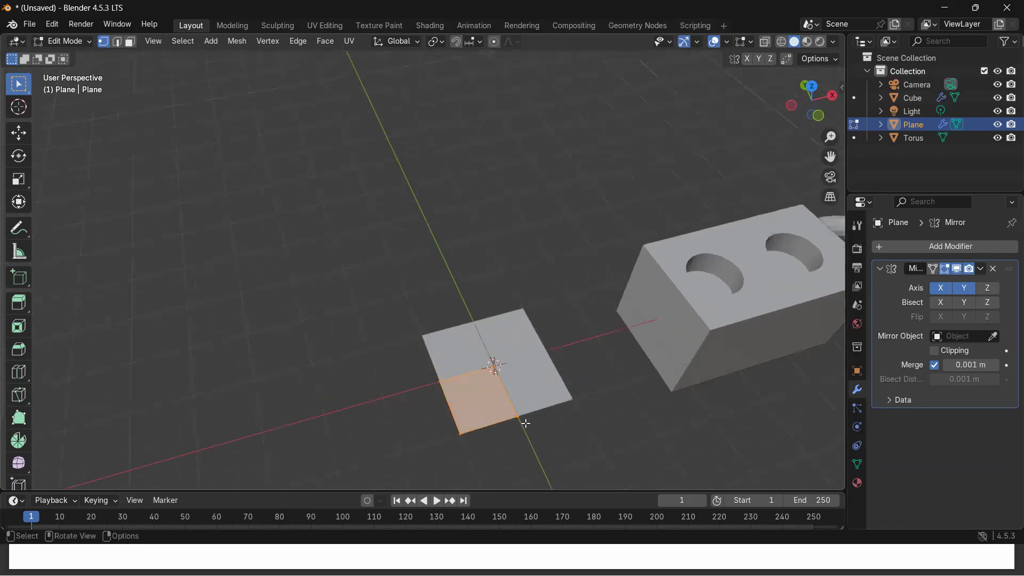
mouse_move(597, 439)
middle_mouse_down()
mouse_move(606, 417)
mouse_move(584, 454)
middle_mouse_up()
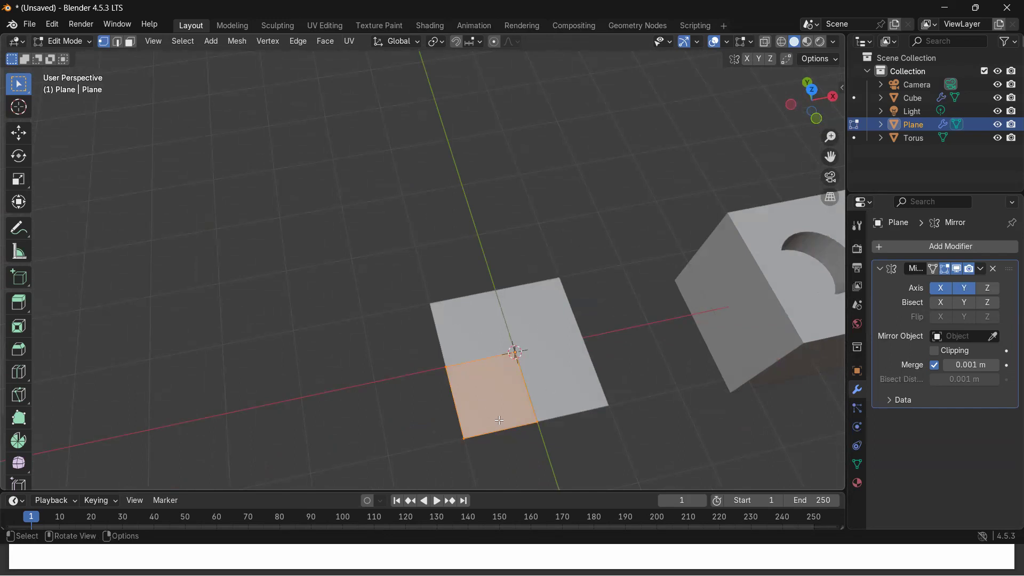
- Try extruding the selected source face upward along its normal, and check the pavilion on the Mirror slide
key("e")
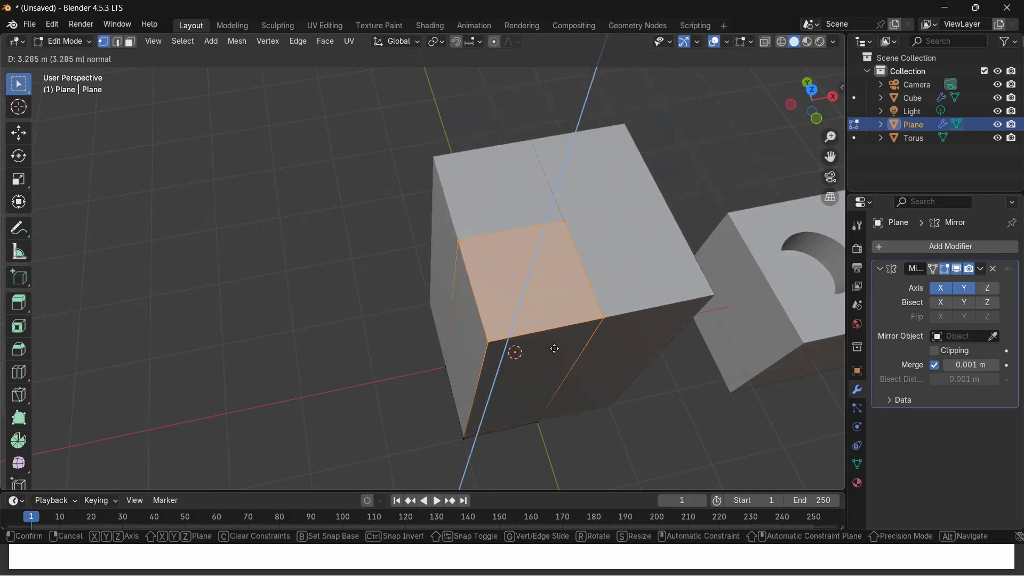
right_click(535, 292)
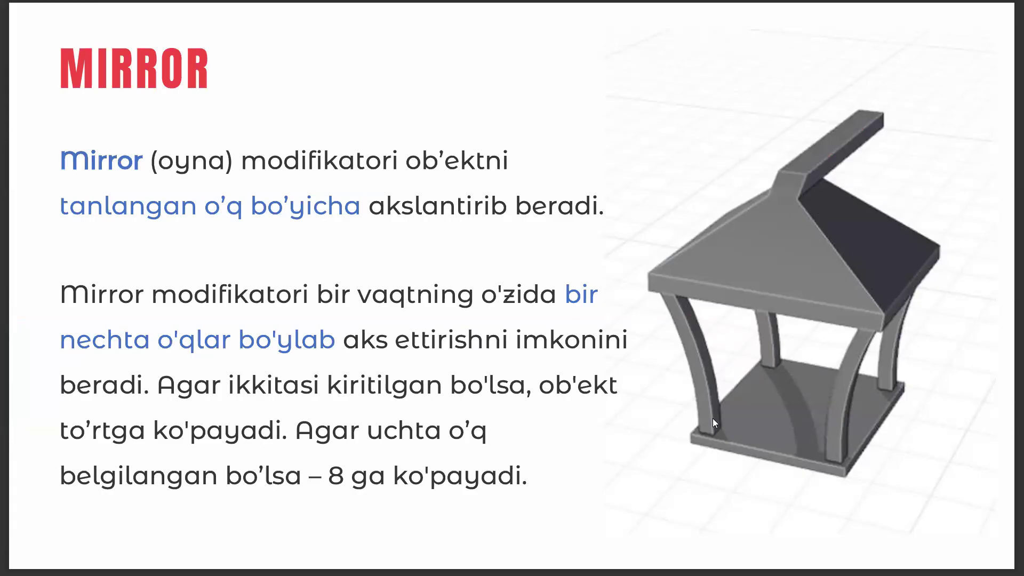
key("alt+Tab")
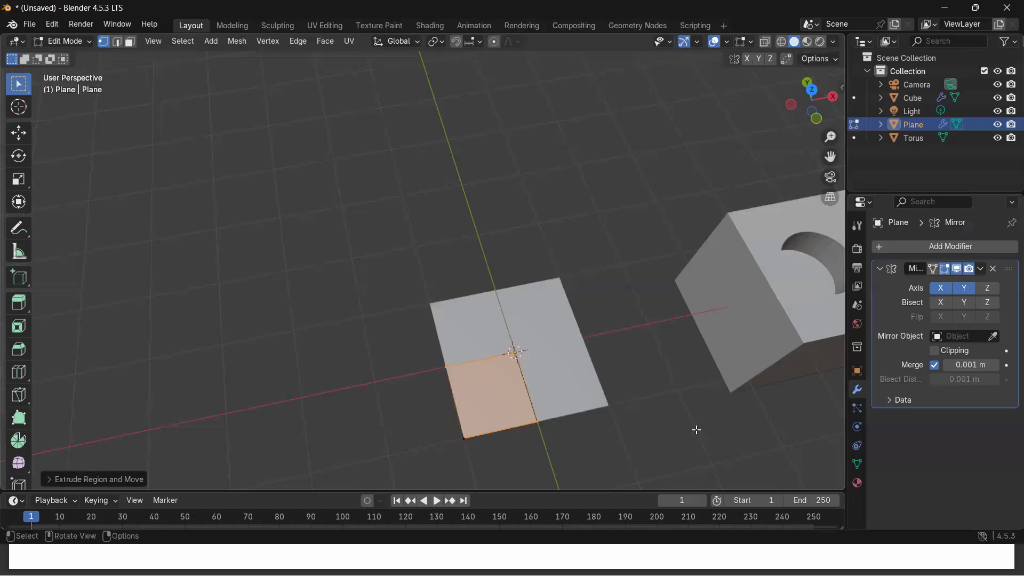
- Extrude the selected source face slightly upward along its normal to form a thin mirrored base slab
middle_click_drag(541, 427, 547, 414)
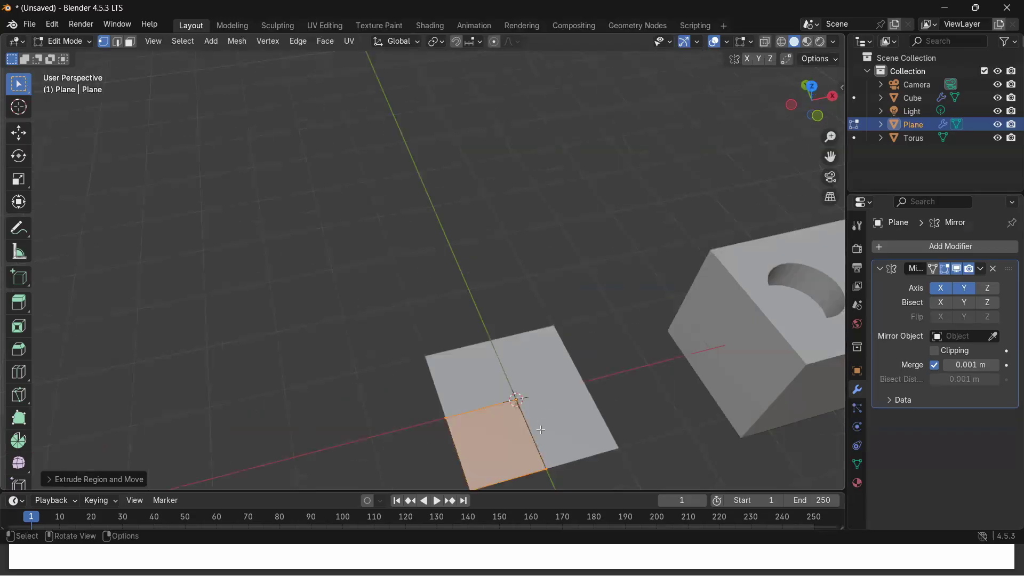
scroll(682, 398, "down", 2)
middle_click_drag(635, 413, 655, 316, "shift")
key("e")
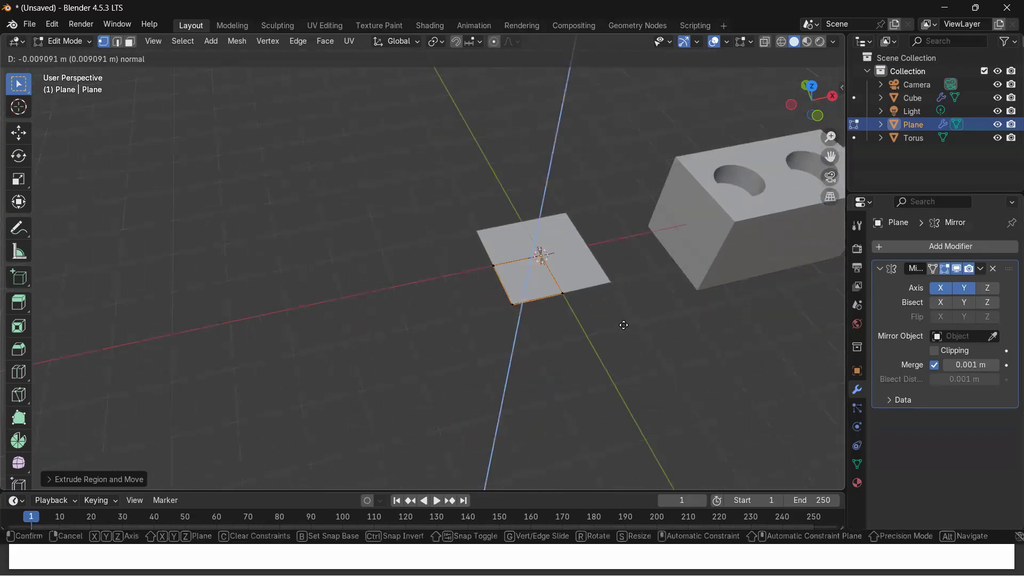
left_click(625, 321)
- Inset the source quarter's top face by about 0.42 m, leaving a small square at its centre
middle_click_drag(594, 347, 603, 310)
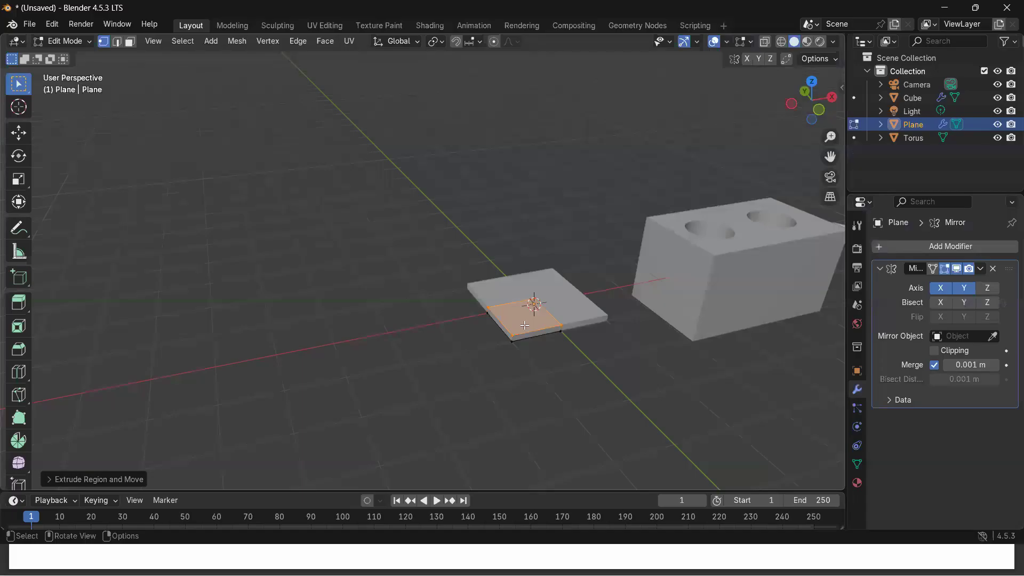
scroll(631, 364, "up", 4)
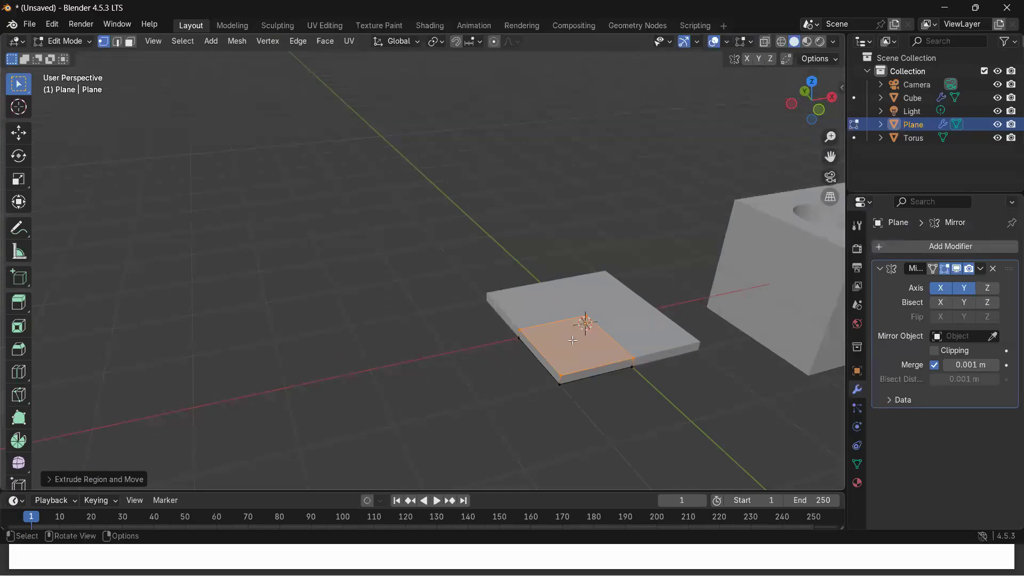
key("i")
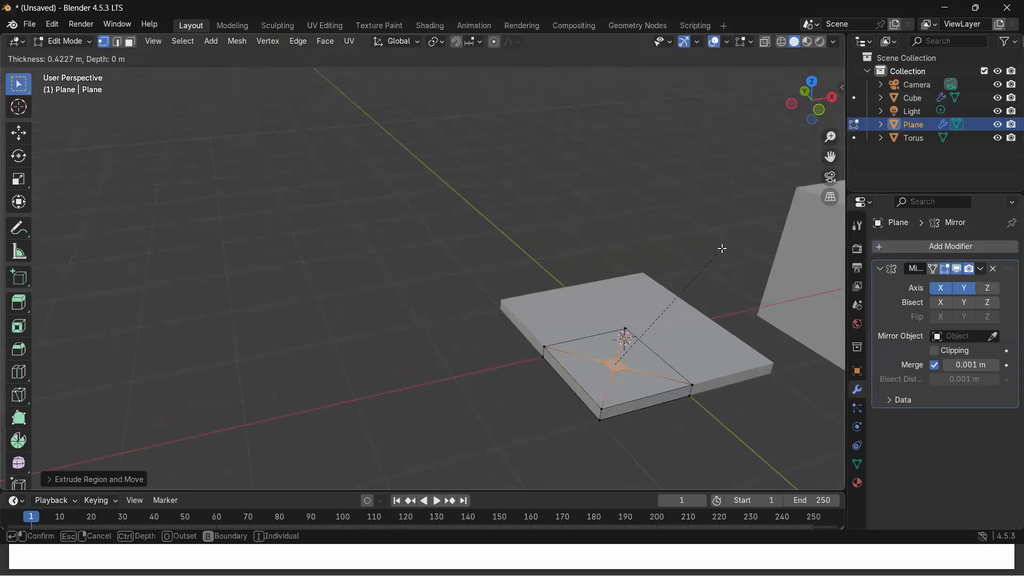
left_click(721, 248)
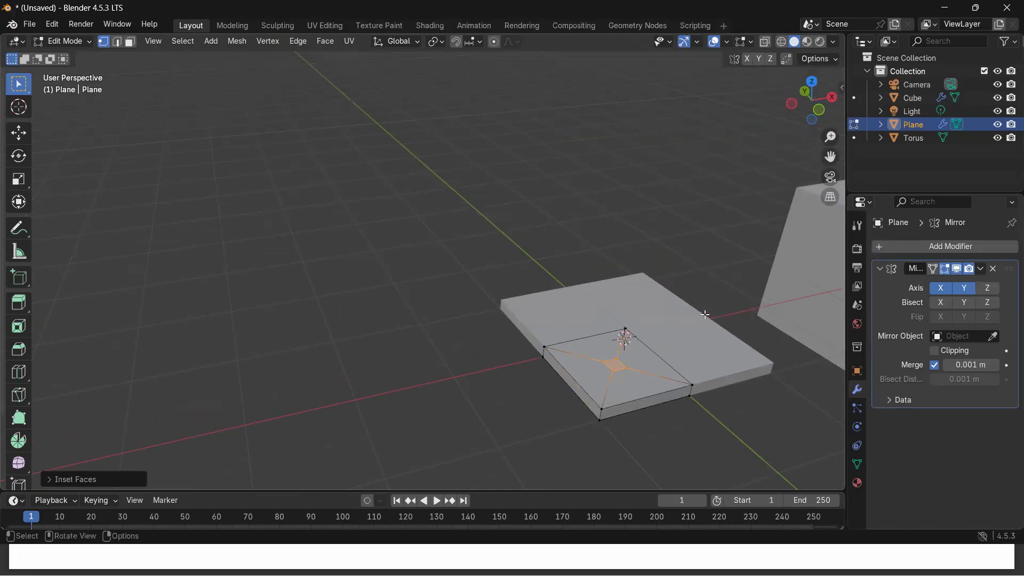
- Move the small inset square about 0.32 m along negative X and 0.31 m along negative Y, towards the slab's outer corner
key("g")
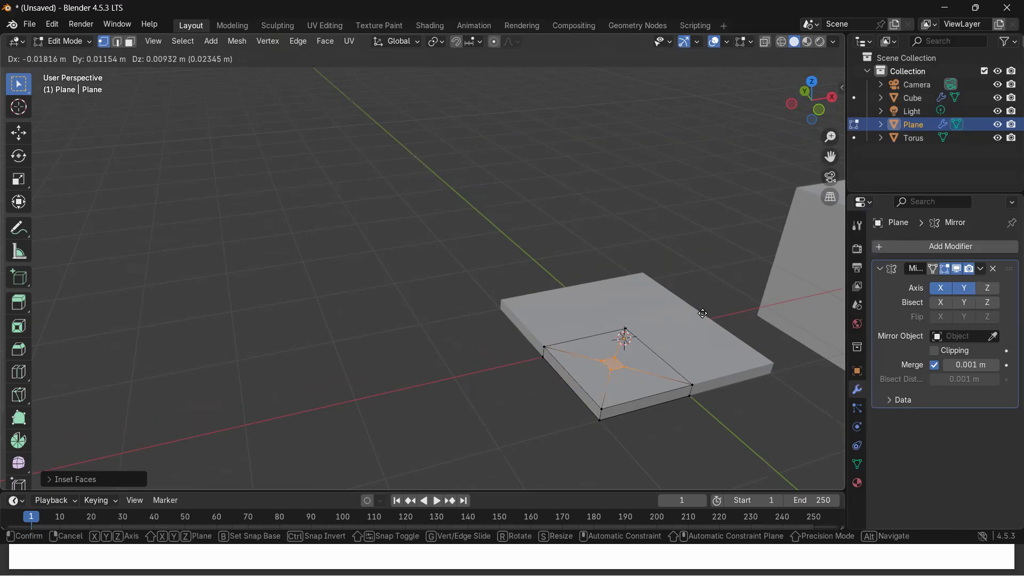
key("x")
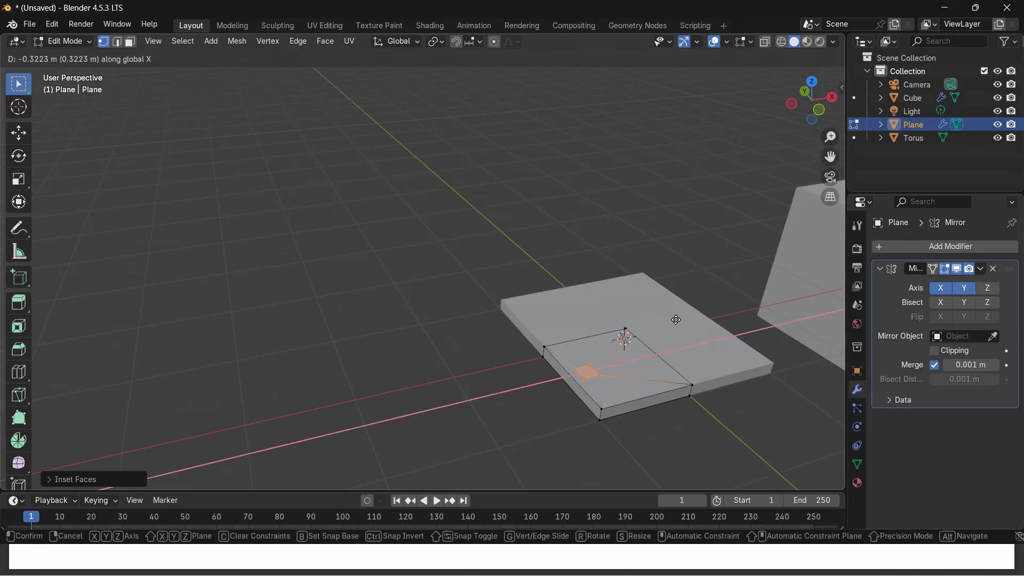
left_click(676, 320)
key("g")
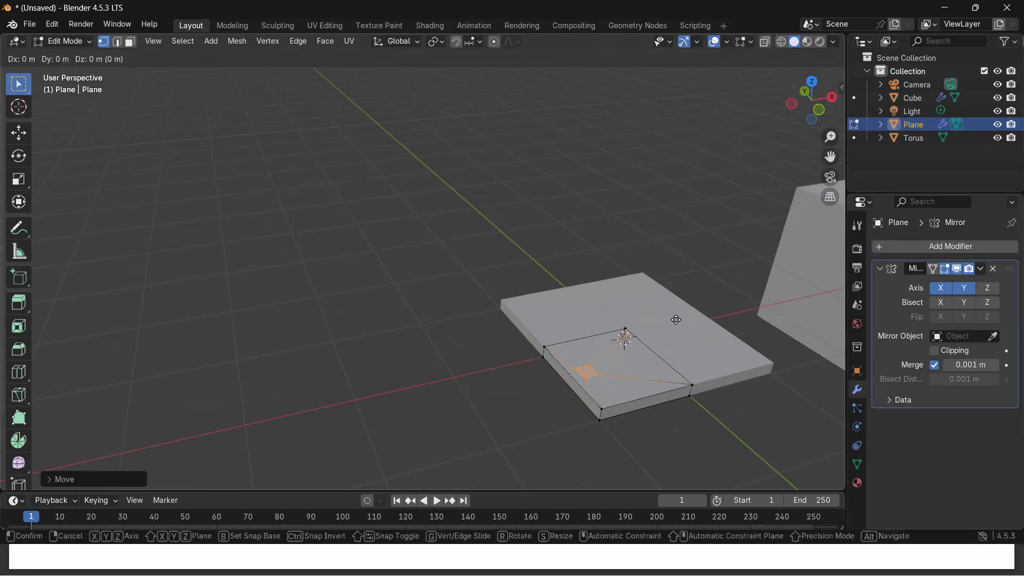
key("y")
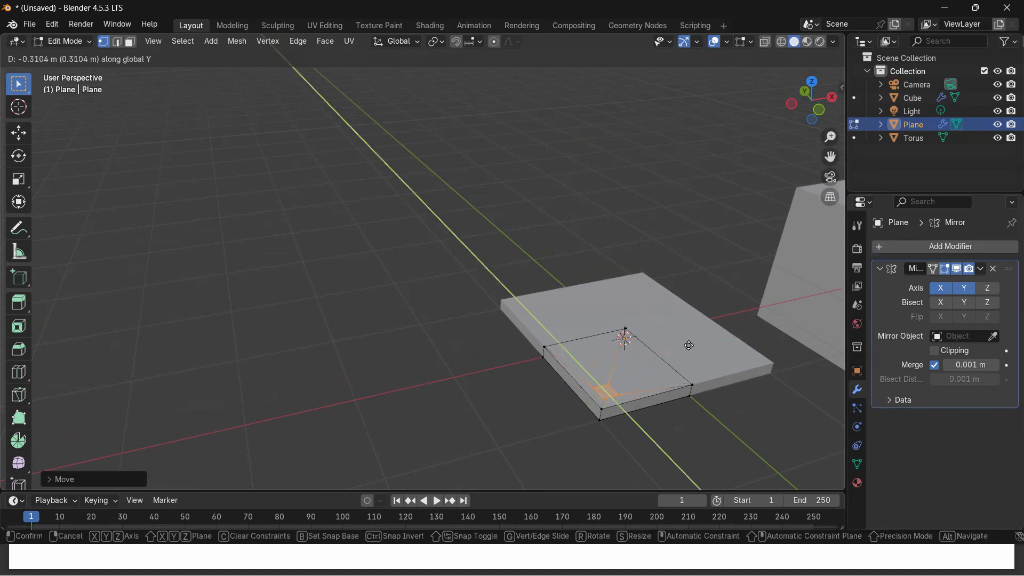
left_click(689, 346)
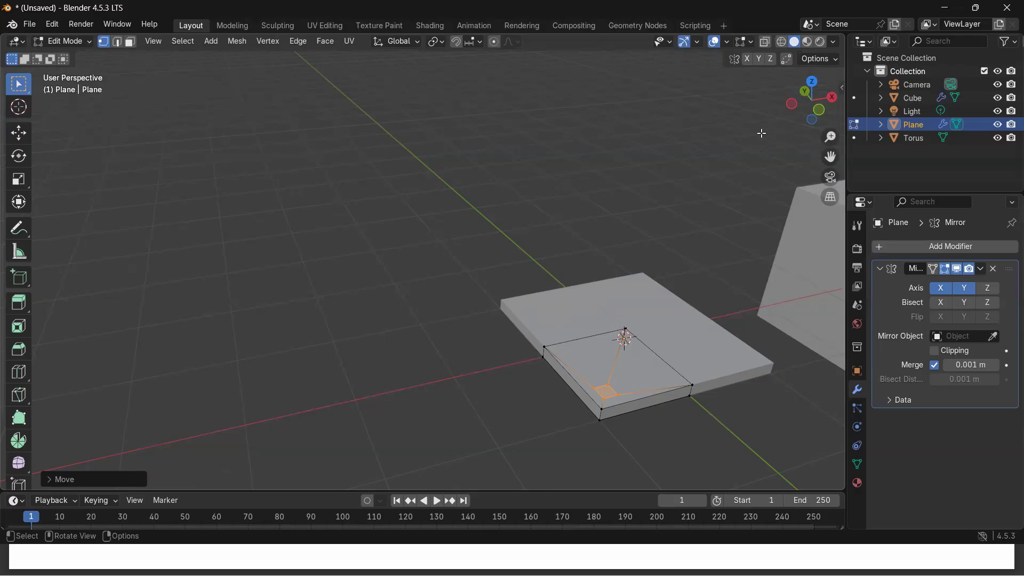
- From the top view, nudge the small square slightly along negative Y to even out its distance from the slab's edges
left_click(813, 82)
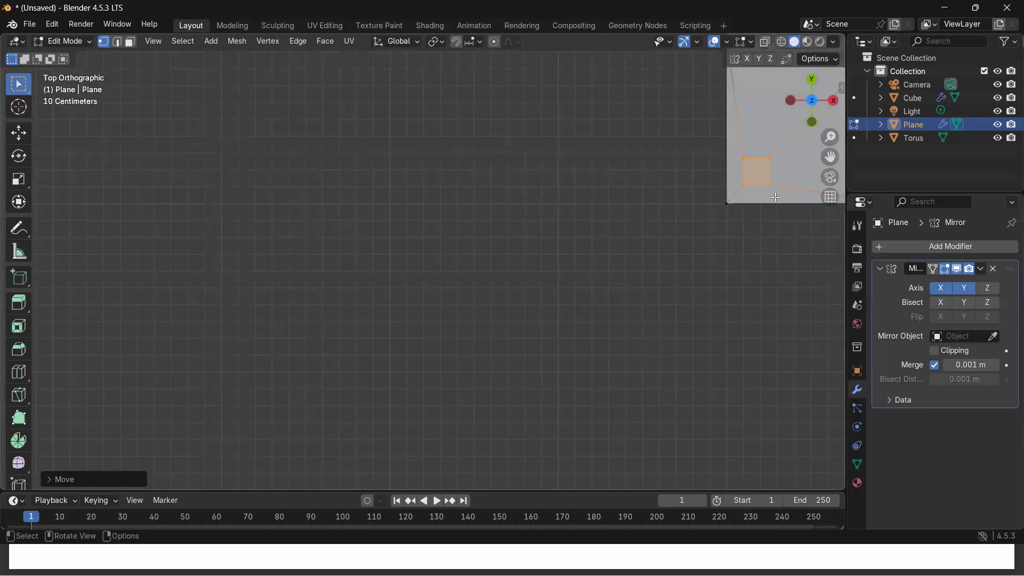
middle_click_drag(782, 181, 584, 285, "shift")
scroll(583, 283, "up", 4)
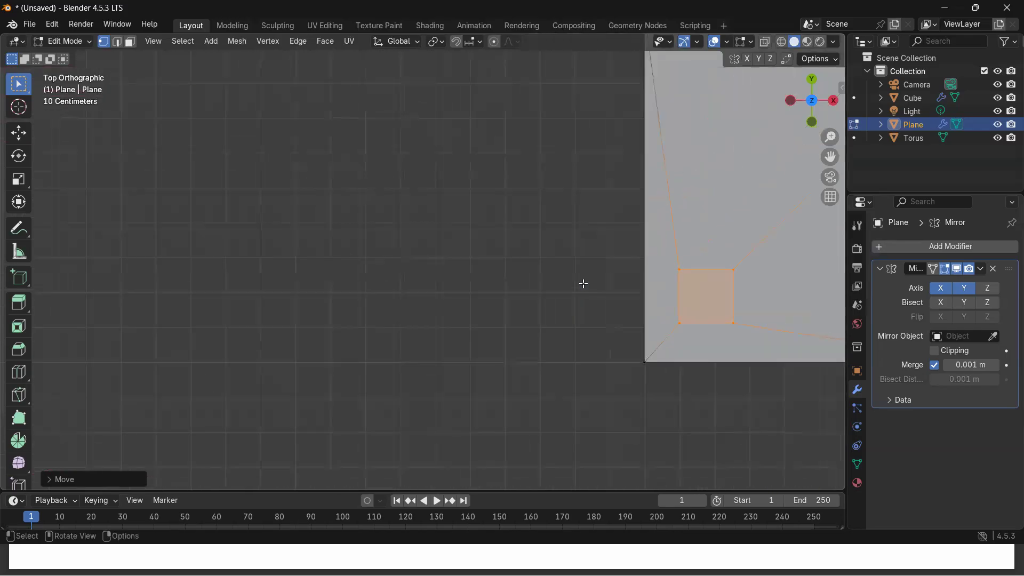
middle_click_drag(666, 315, 523, 320, "shift")
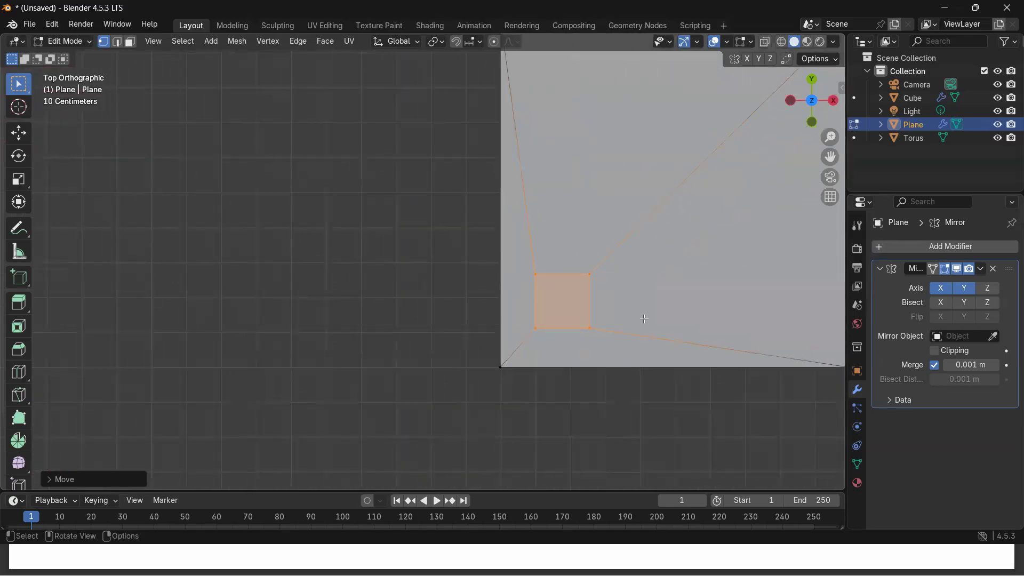
key("g")
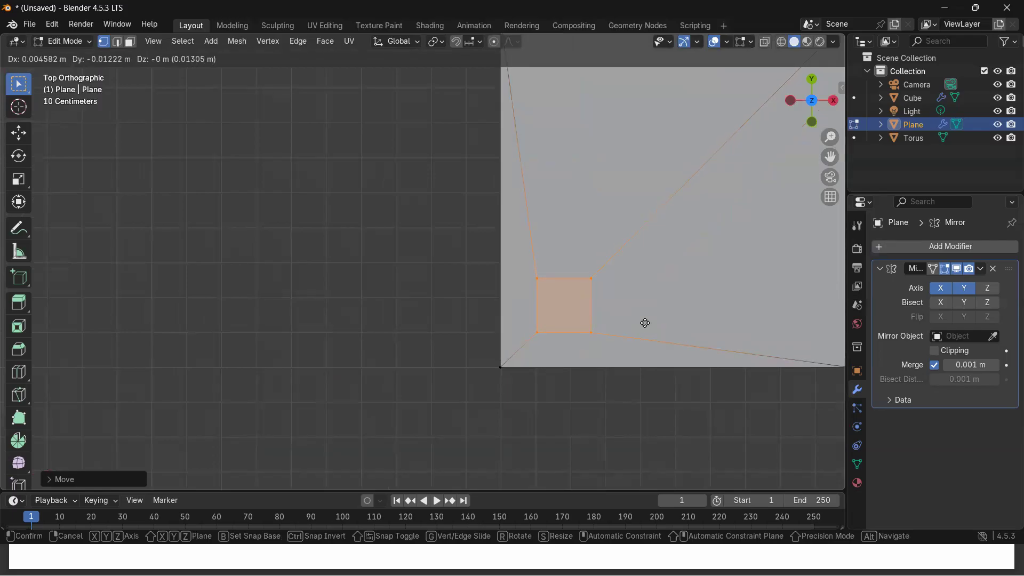
key("Escape")
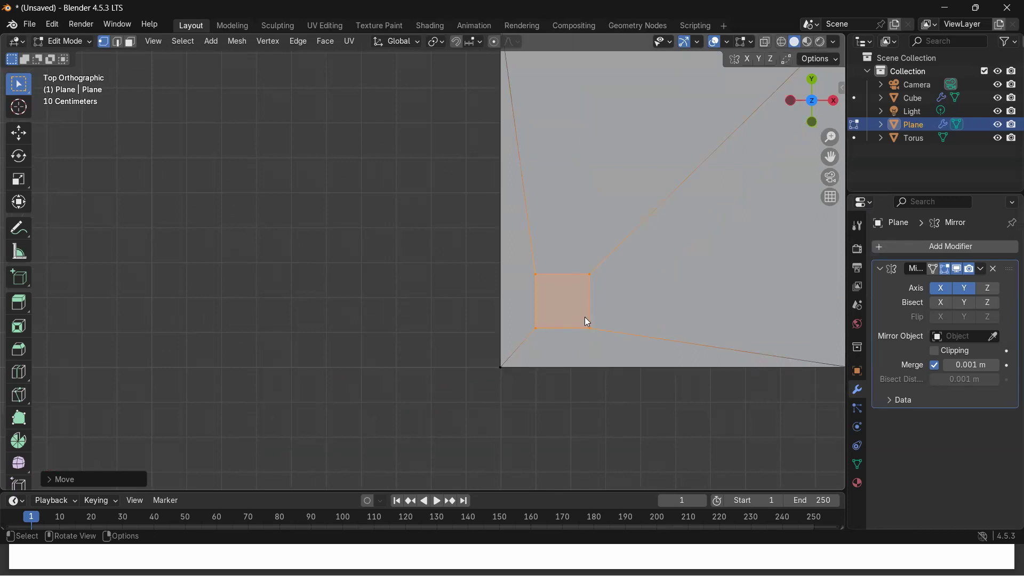
key("g")
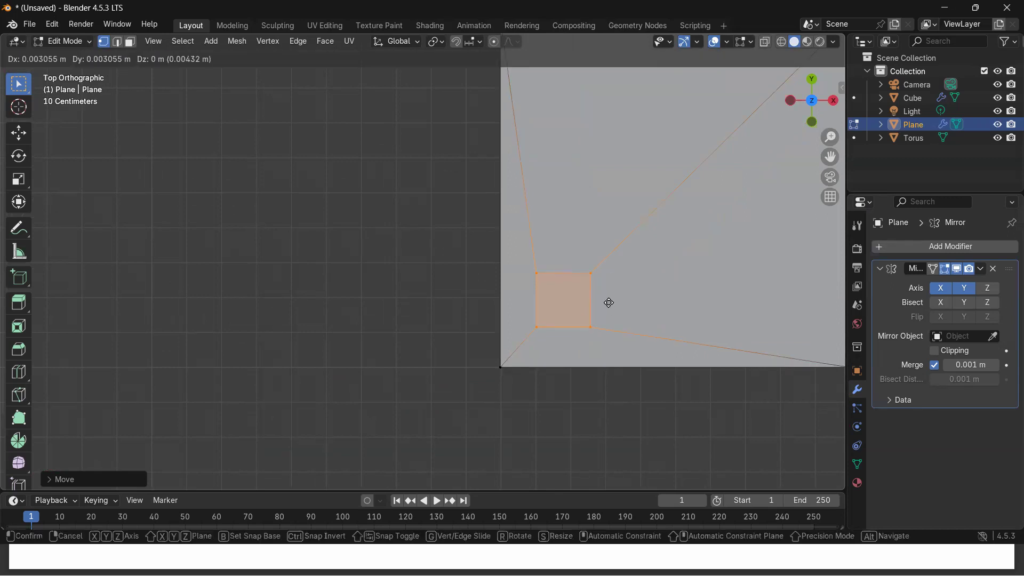
key("y")
left_click(613, 310)
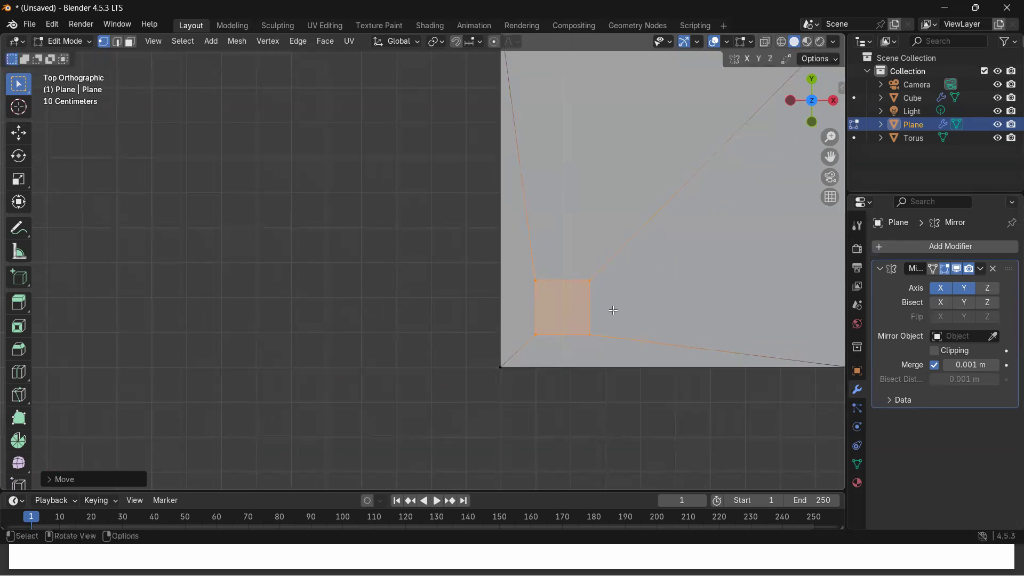
- Extrude the small square upward along its normal to form a tall pillar at each mirrored corner
scroll(613, 310, "down", 3)
middle_click_drag(594, 370, 695, 265)
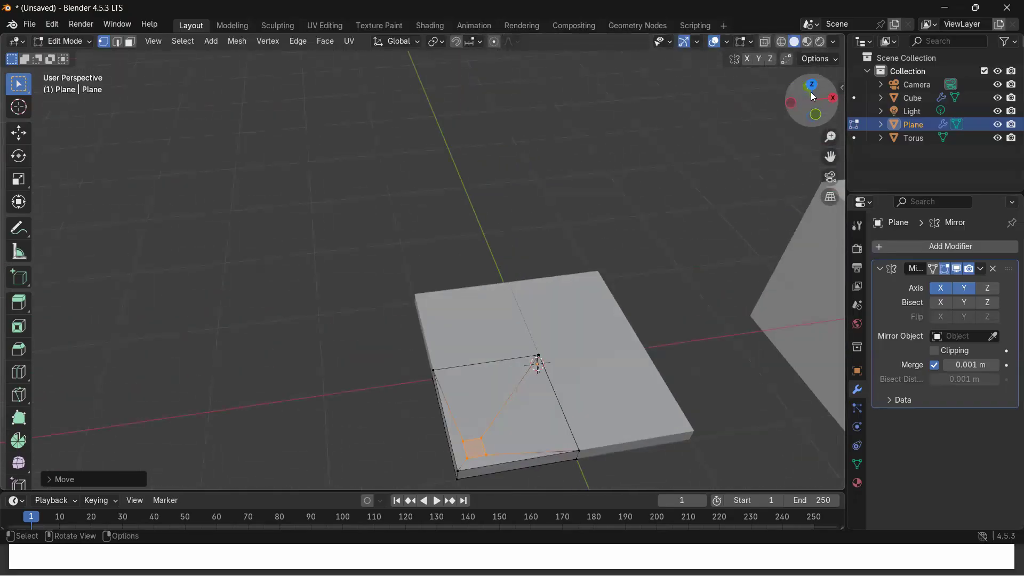
left_click_drag(791, 127, 659, 200)
key("e")
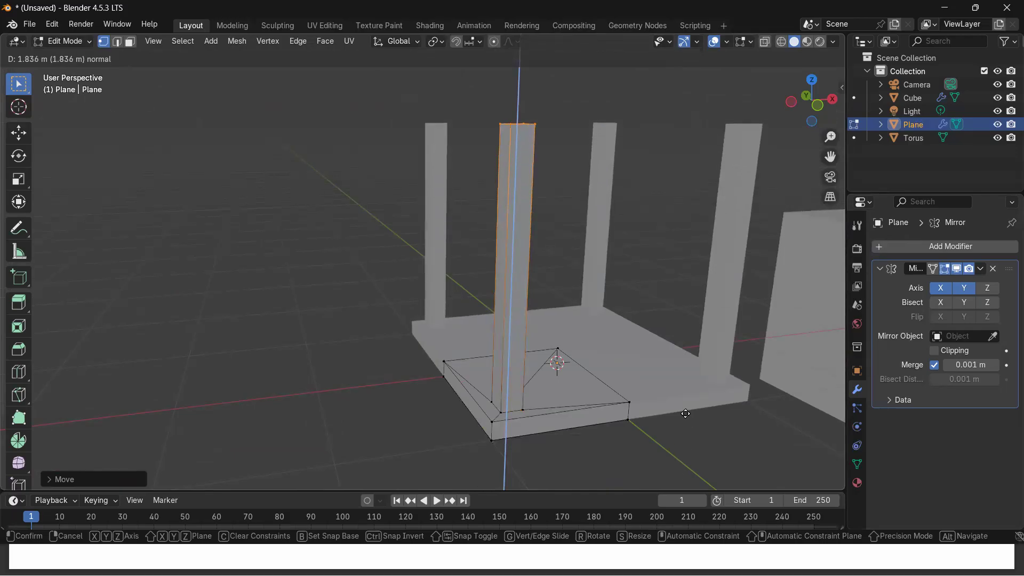
left_click(689, 380)
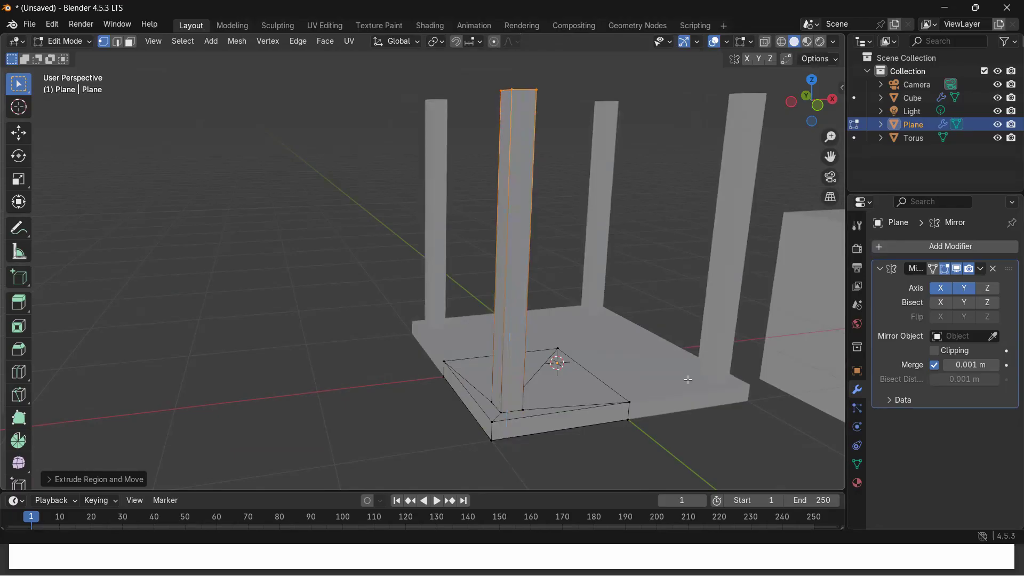
- Deselect the pillar and check the shape of the curved pillars on the Mirror presentation slide
scroll(688, 380, "down", 3)
middle_click_drag(622, 418, 647, 439)
middle_click_drag(642, 384, 555, 397)
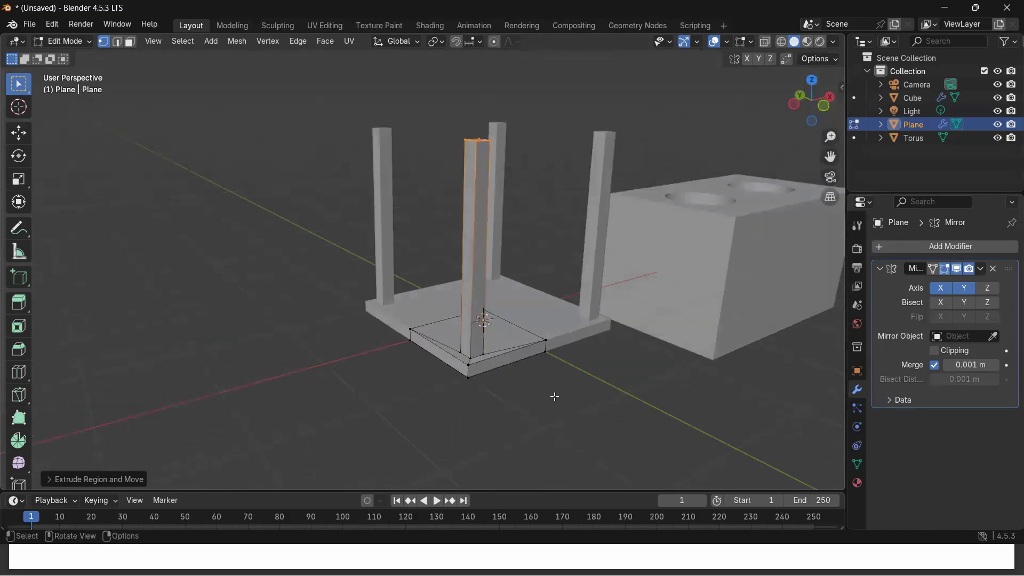
left_click(478, 223)
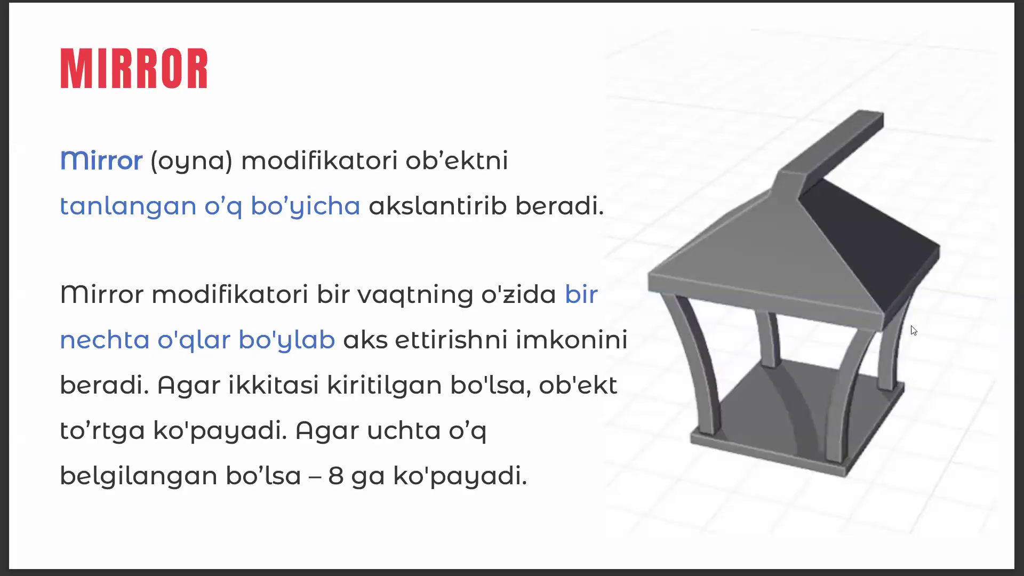
key("super")
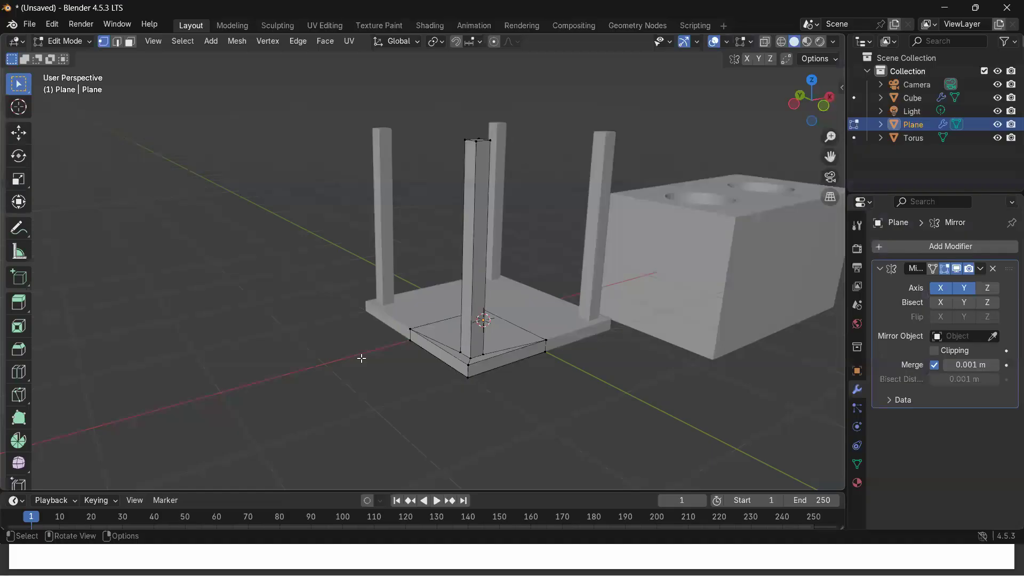
scroll(532, 286, "up", 2)
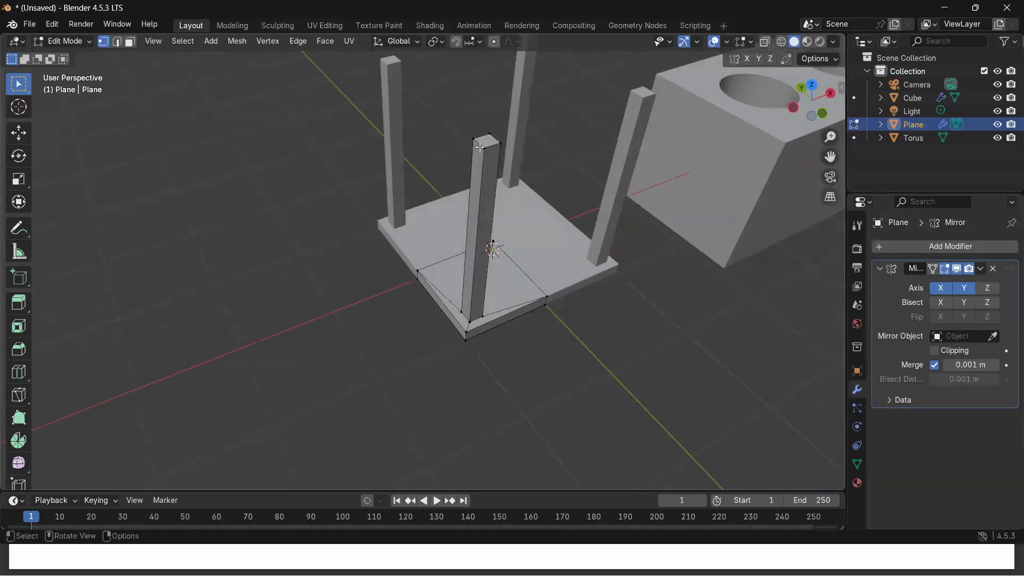
left_click_drag(465, 123, 509, 167)
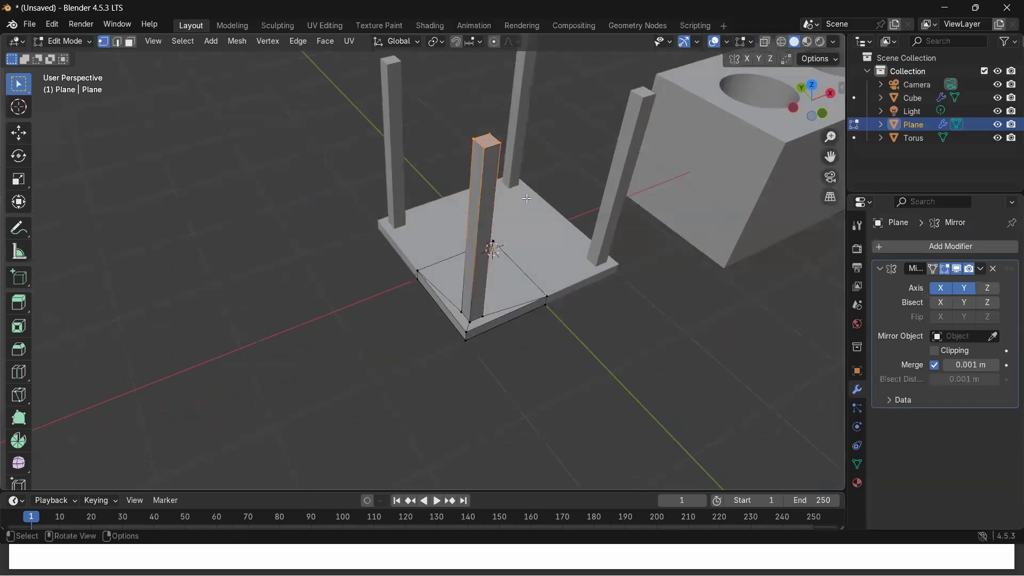
key("g")
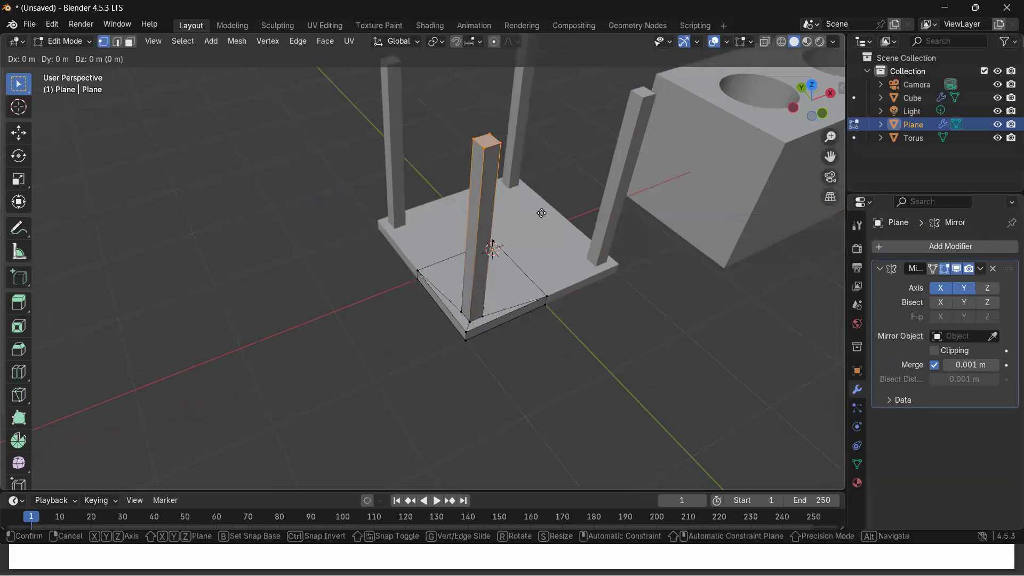
key("shift+z")
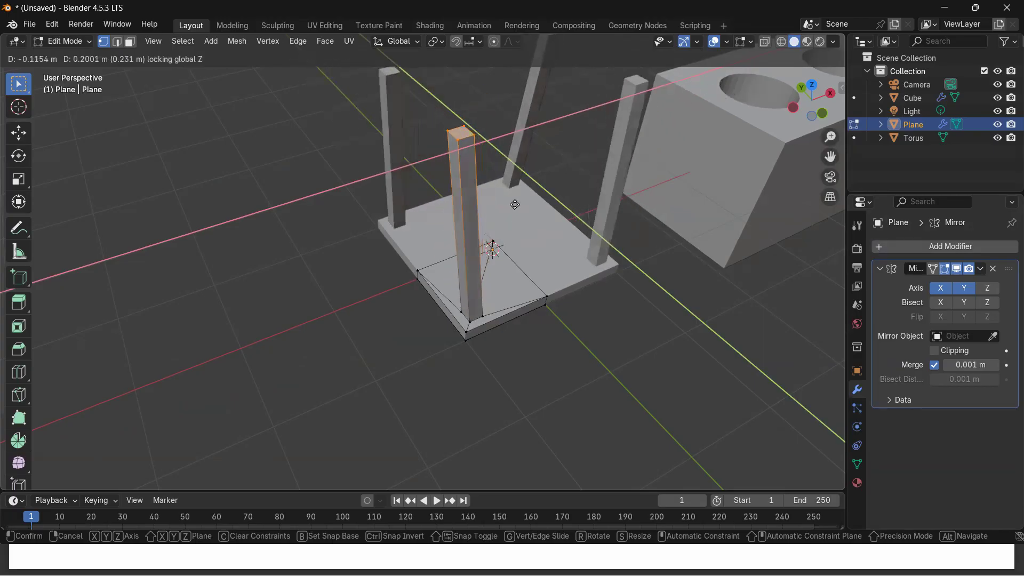
key("Escape")
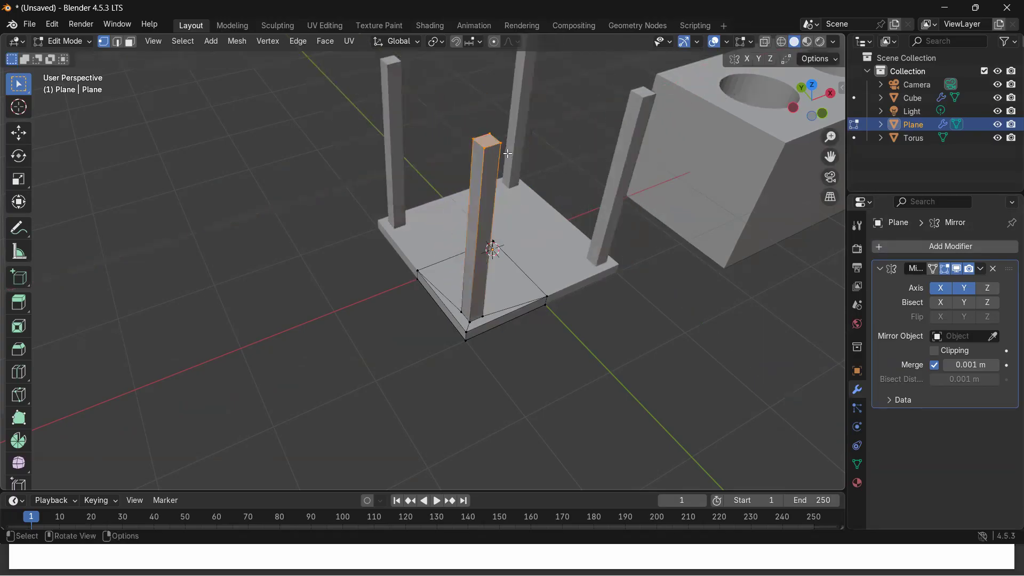
- Add 13 evenly spaced horizontal loop cuts along the source pillar, without sliding them
left_click(476, 220)
left_click(475, 229)
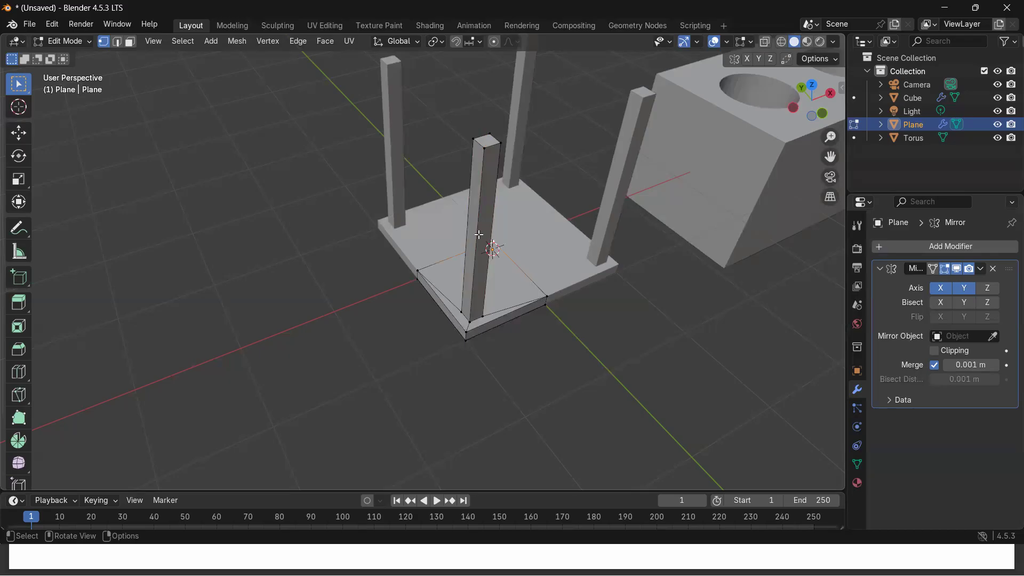
key("3")
left_click(469, 226)
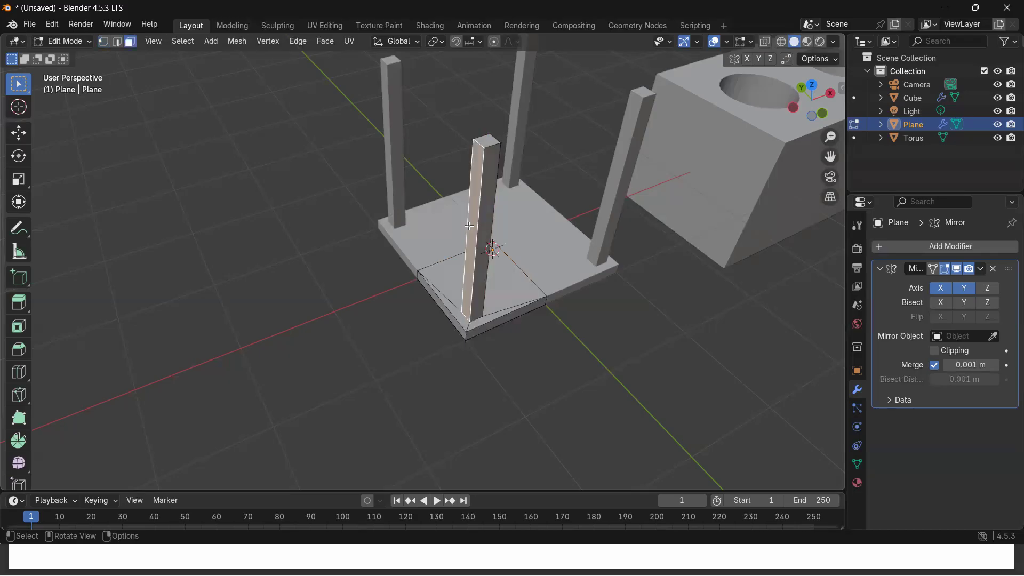
scroll(470, 226, "down", 3)
scroll(469, 226, "up", 2)
scroll(469, 226, "up", 2)
key("ctrl+r")
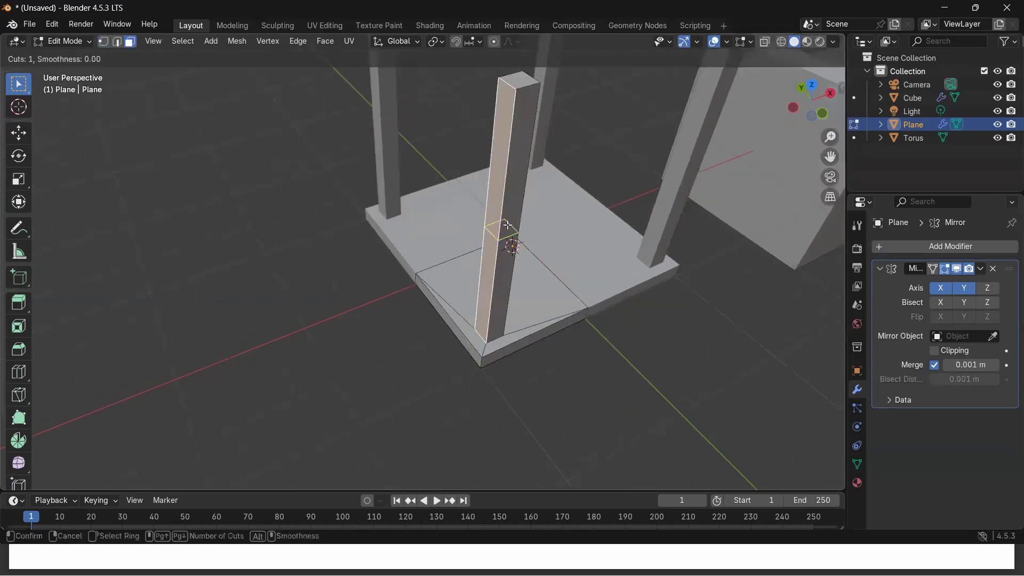
scroll(508, 225, "up", 12)
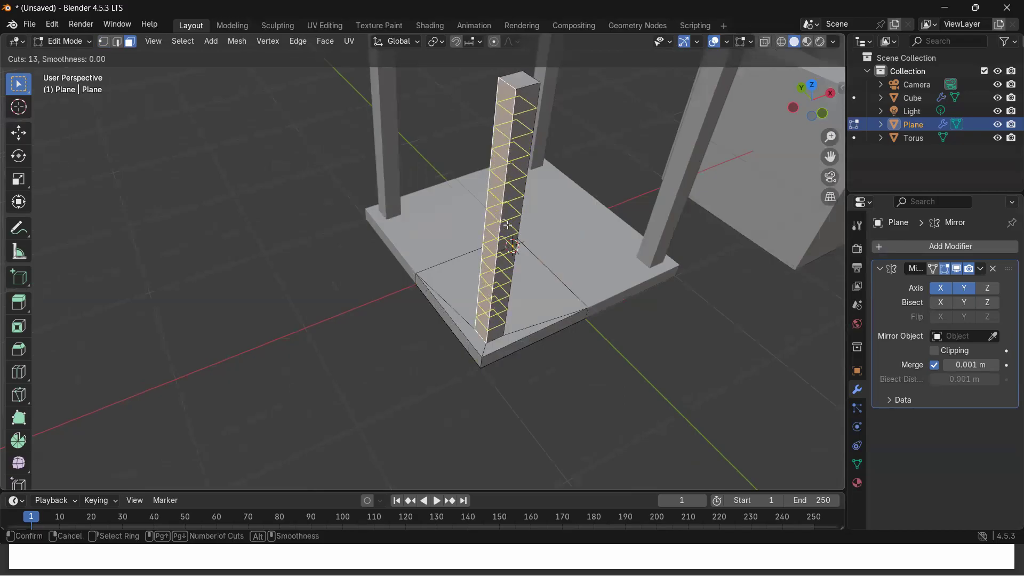
left_click(508, 225)
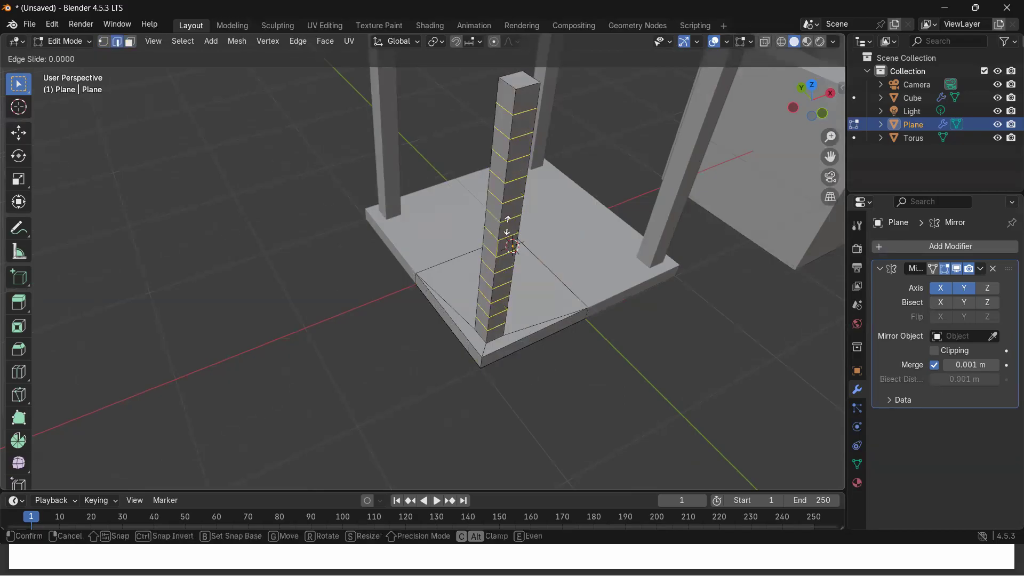
left_click(508, 225)
- Enable proportional editing and set its falloff to Root
mouse_move(539, 302)
middle_mouse_down()
mouse_move(537, 318)
mouse_move(542, 299)
middle_mouse_up()
scroll(542, 299, "down", 3)
middle_click_drag(552, 238, 523, 200)
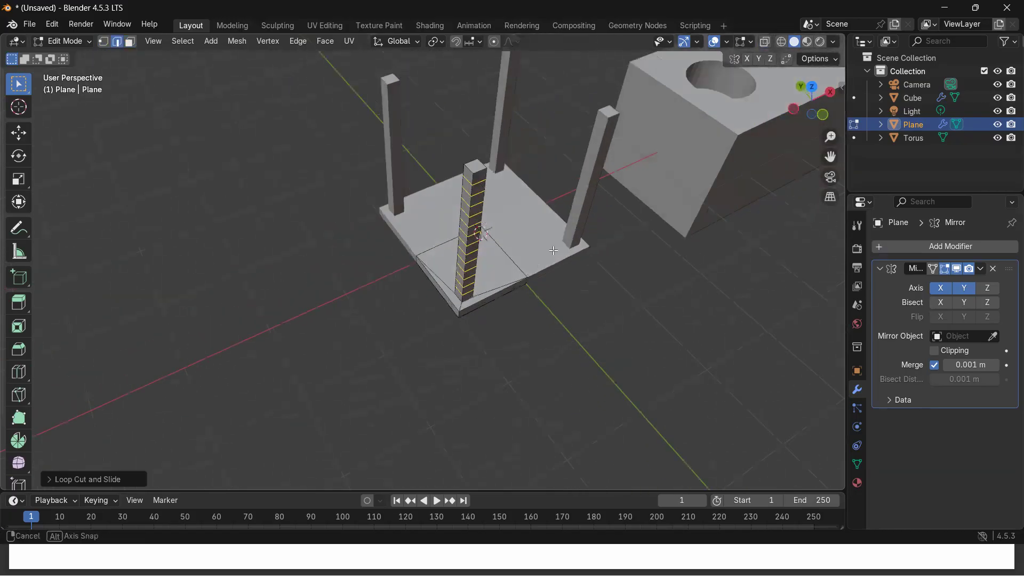
left_click(495, 43)
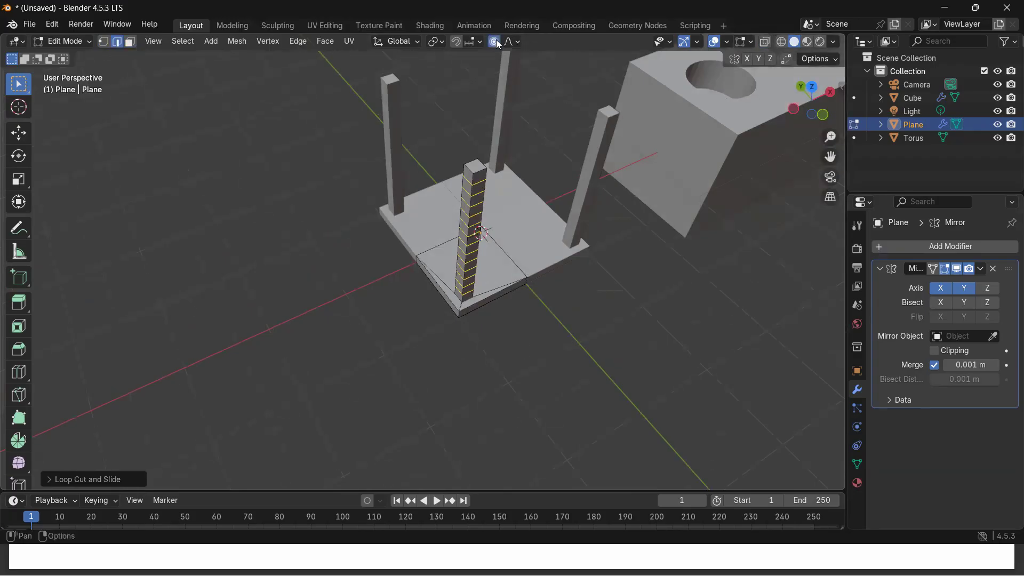
left_click(518, 43)
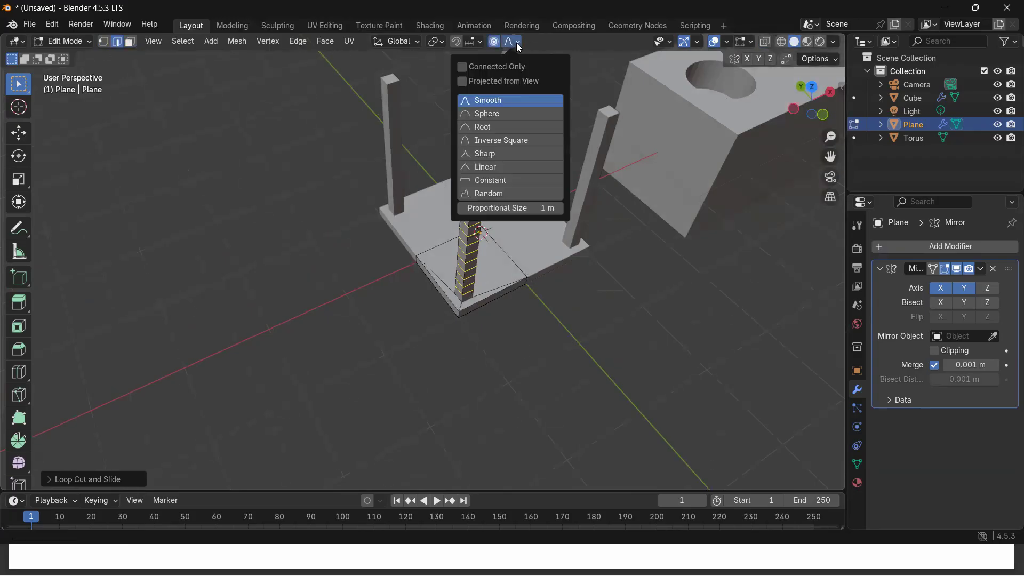
left_click(501, 128)
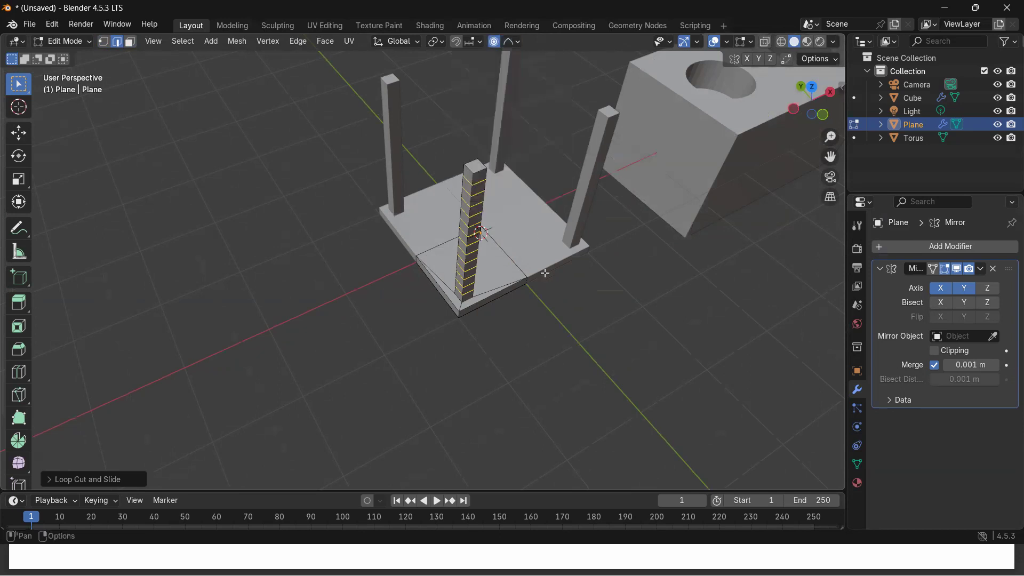
- Clear the loop-cut selection and select only the top face of the source pillar in face select mode
key("alt+a")
key("3")
left_click(476, 171)
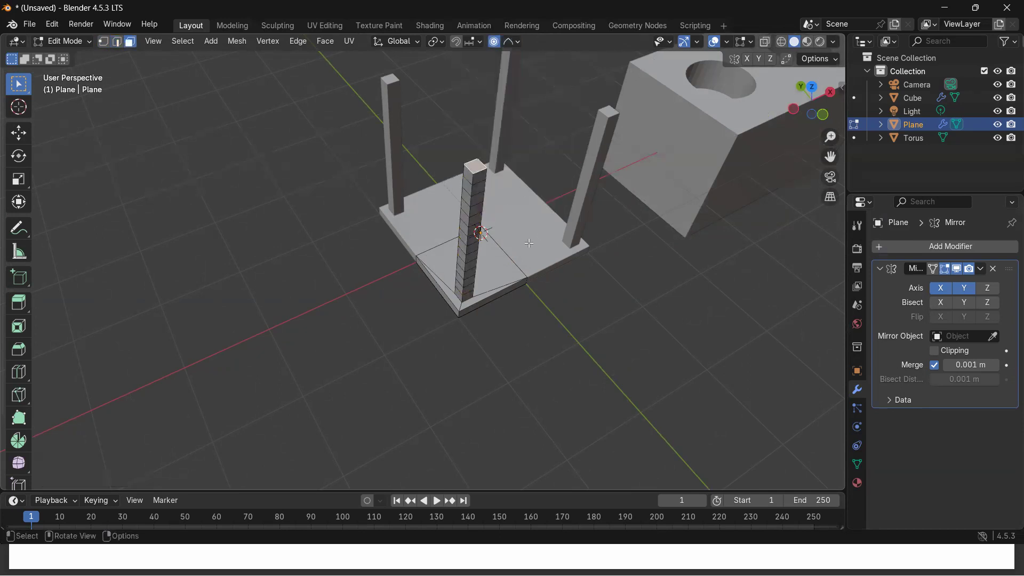
middle_click_drag(626, 265, 595, 328)
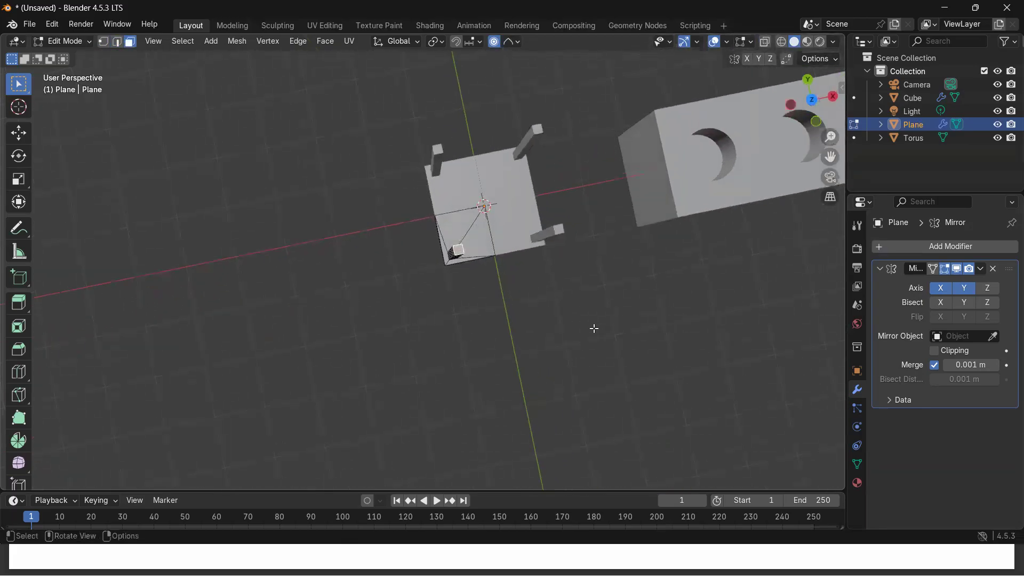
key("shift+z")
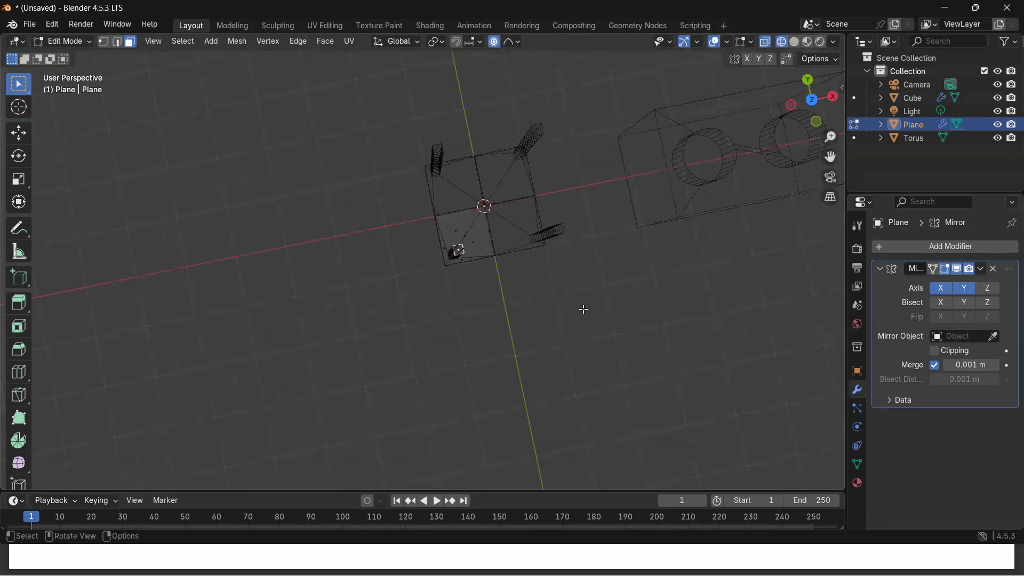
key("ctrl")
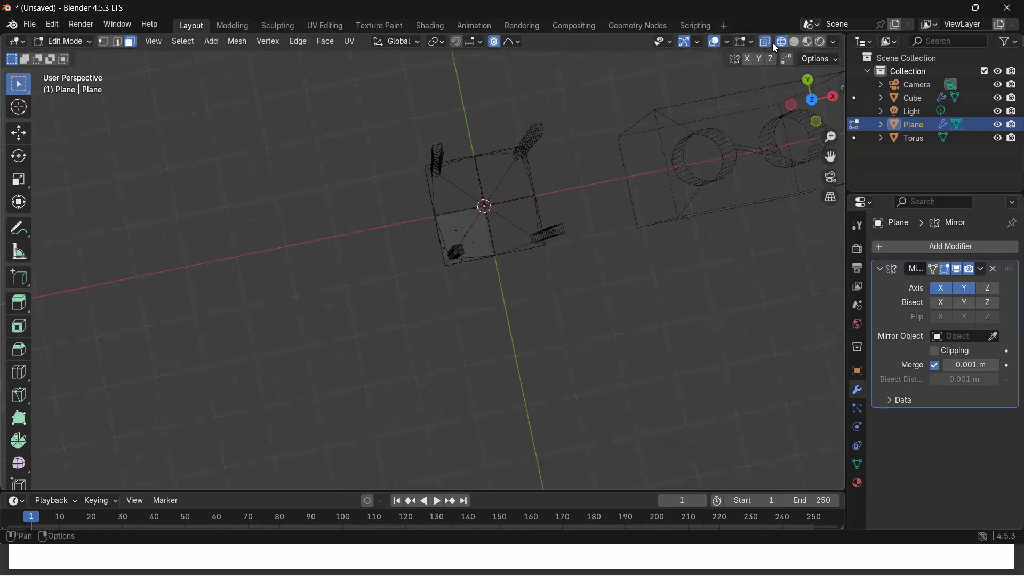
middle_click_drag(549, 200, 522, 206)
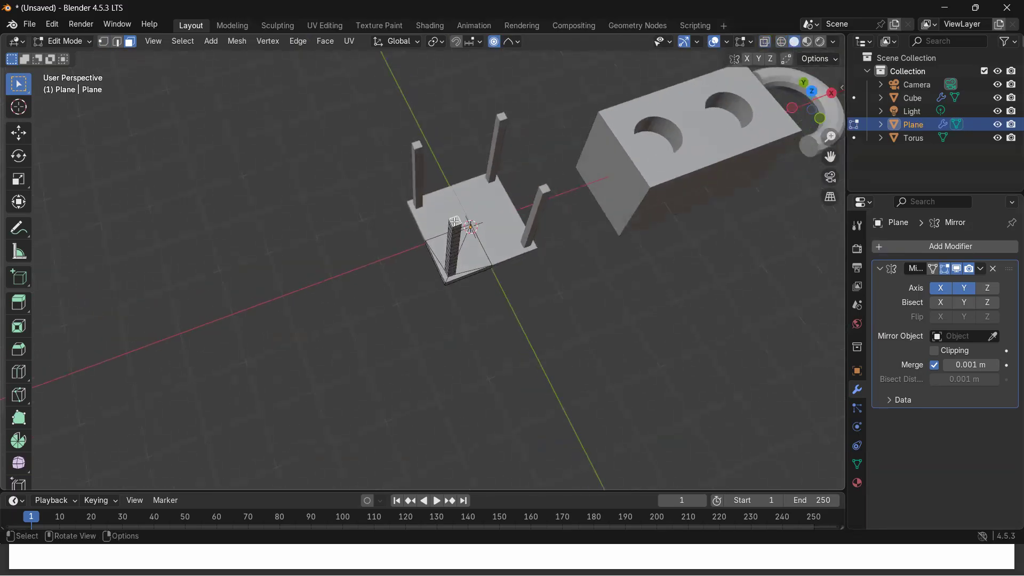
- Try to bend the source pillar by moving its top face horizontally with Root falloff, varying the proportional size
key("g")
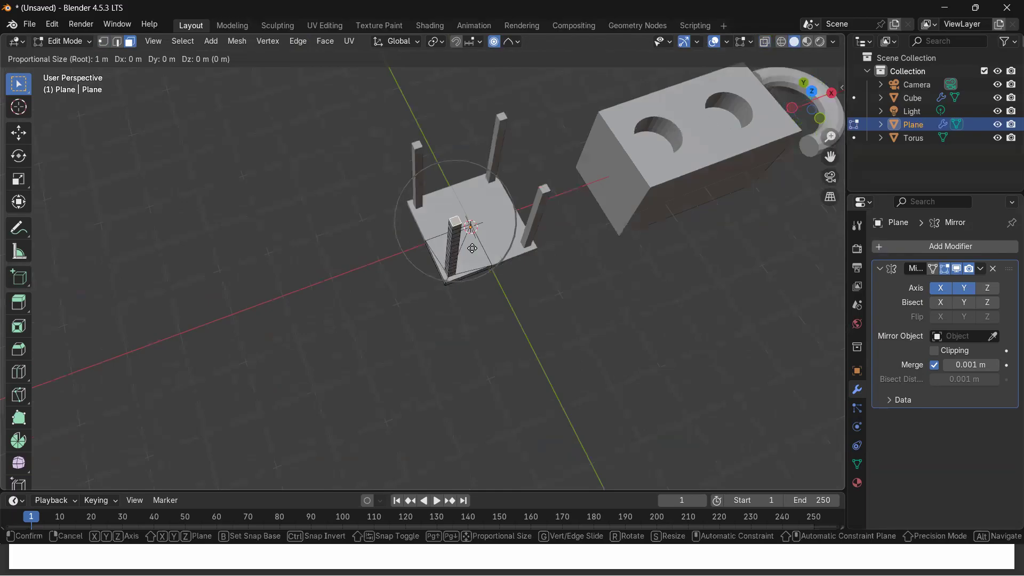
key("shift+z")
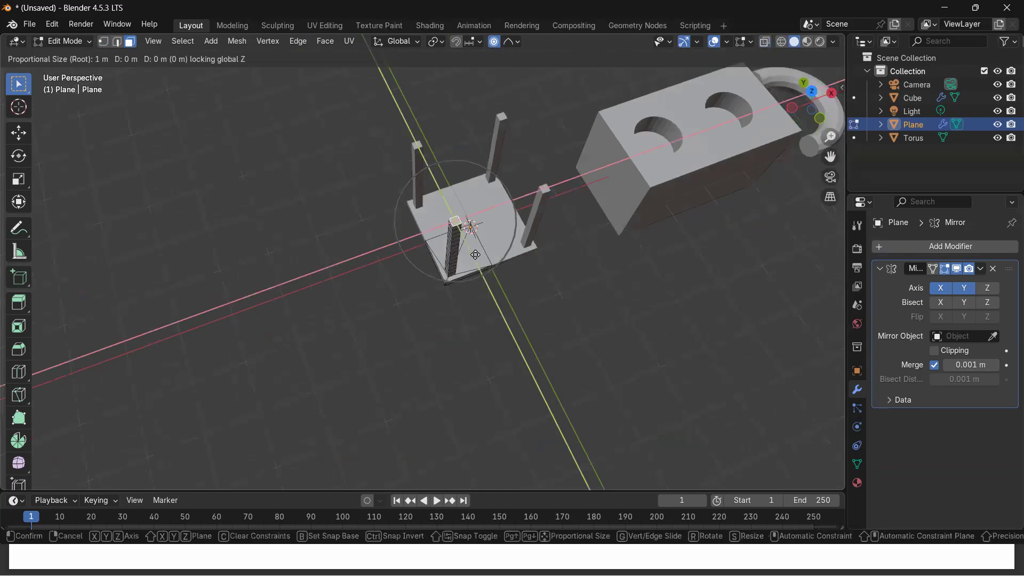
scroll(469, 259, "down", 2)
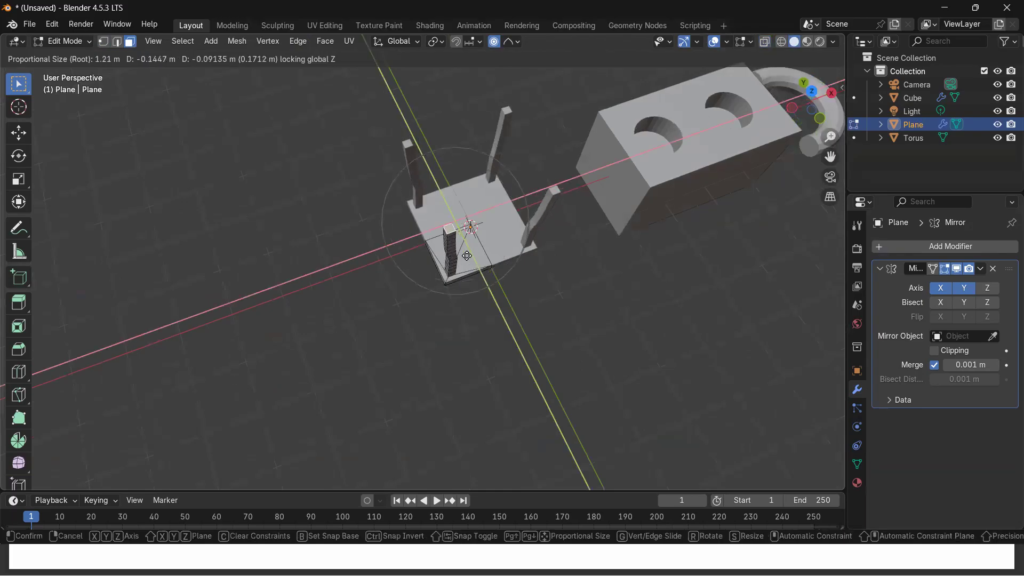
scroll(464, 261, "up", 5)
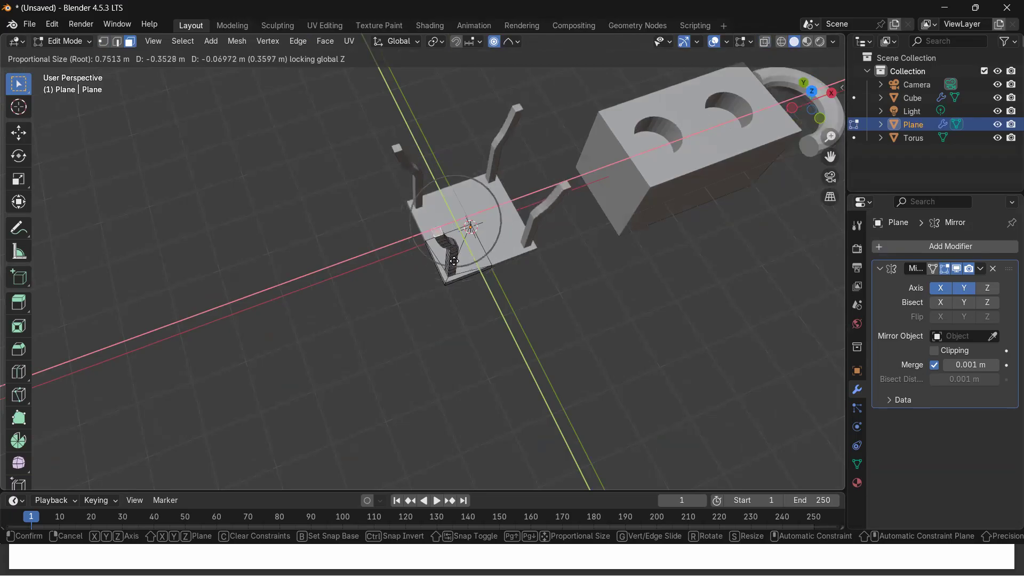
scroll(456, 272, "up", 4)
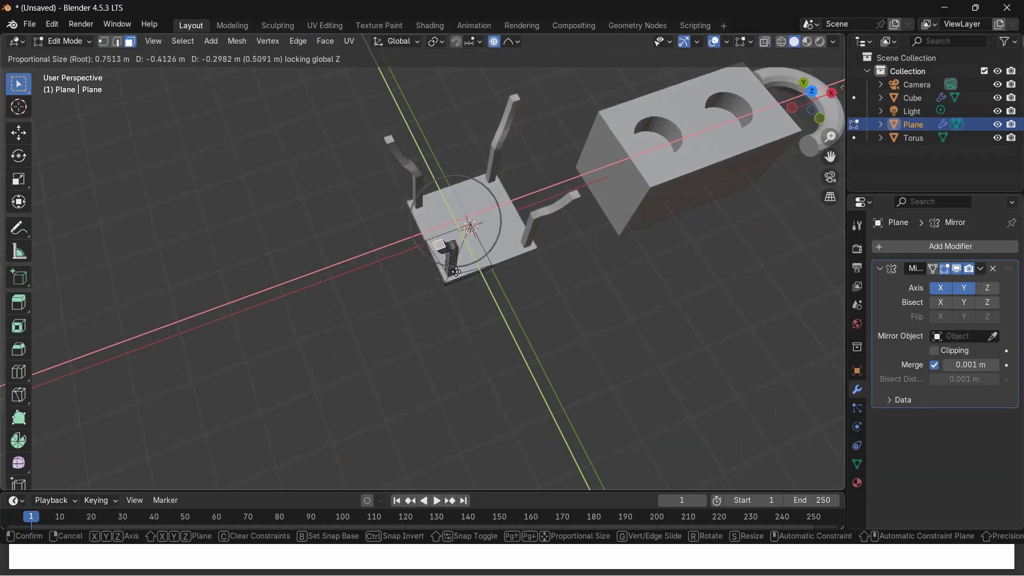
scroll(456, 272, "down", 7)
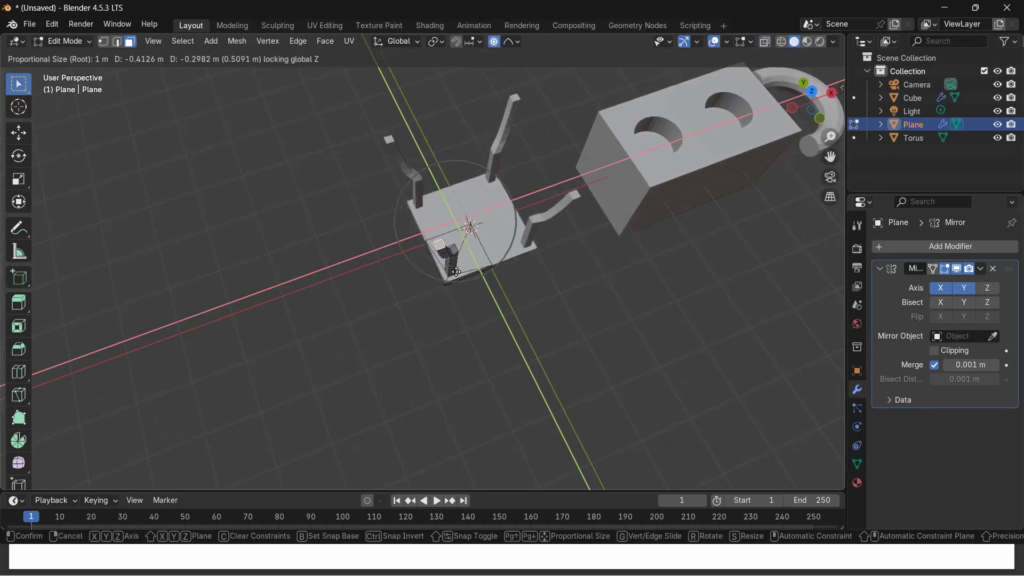
right_click(456, 272)
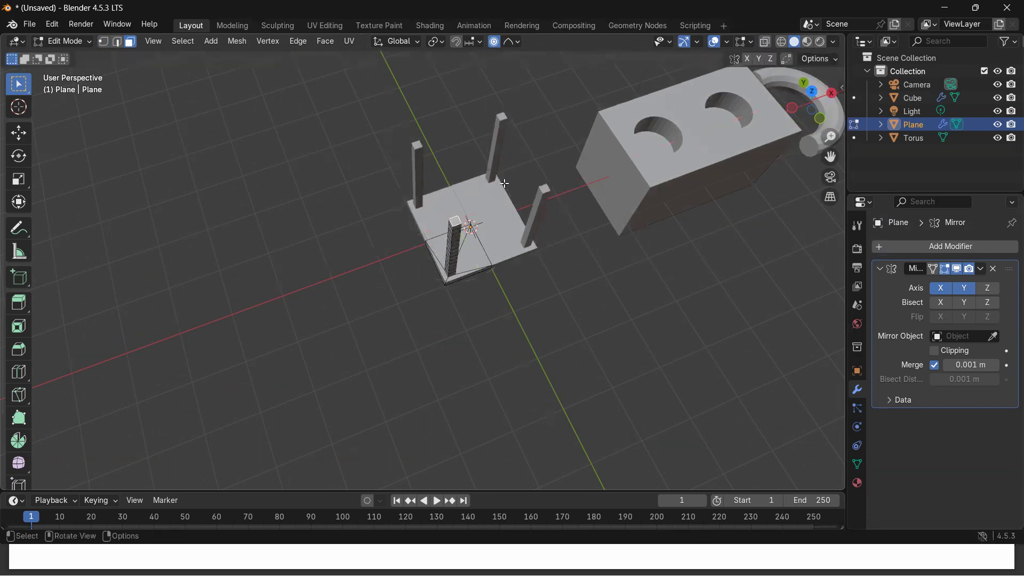
- Change the proportional editing falloff to Smooth
left_click(516, 41)
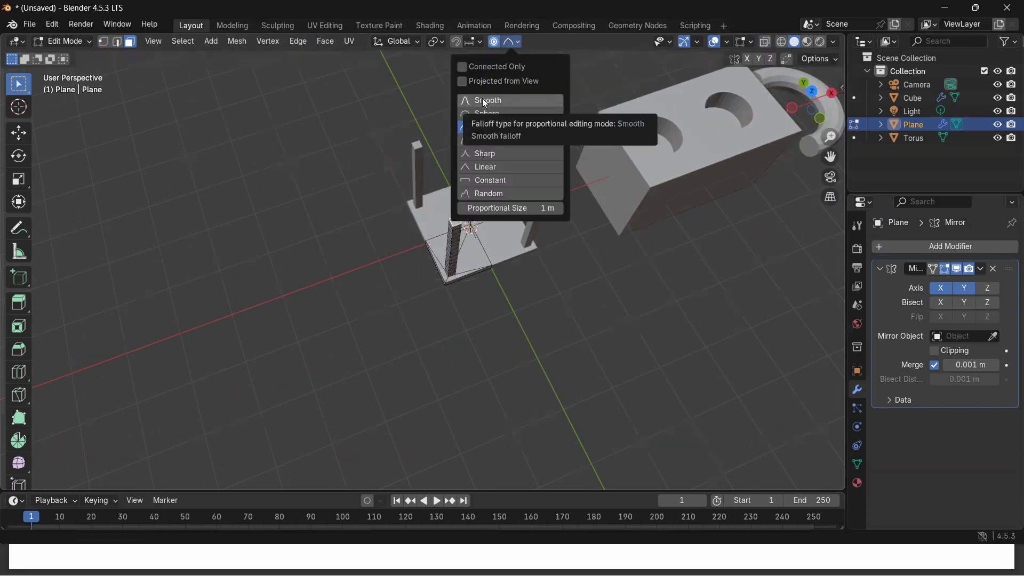
middle_click_drag(463, 304, 480, 231)
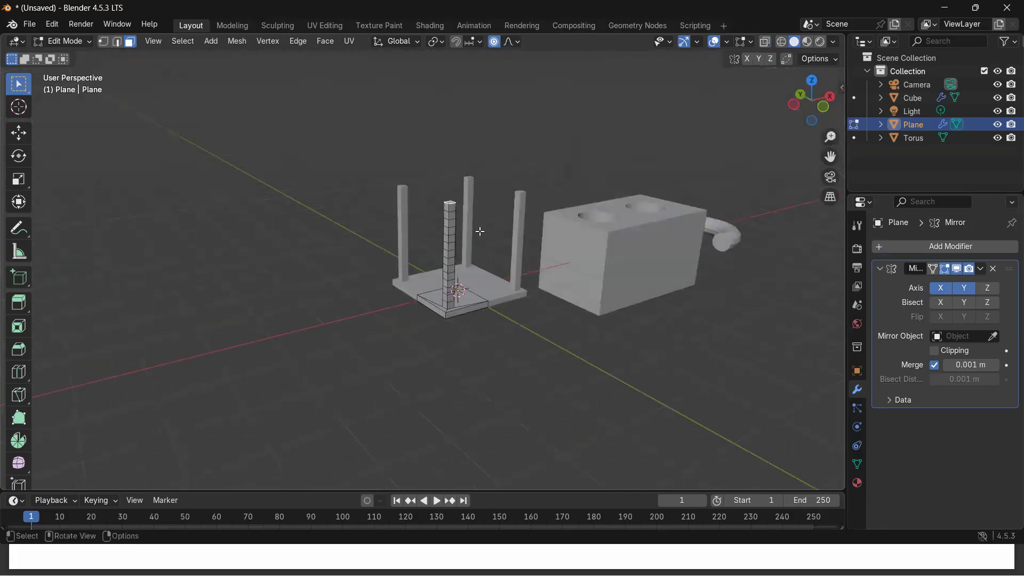
- Try moving the pillar's top face outward with Z locked and a proportional size of about 1.61 m, and undo the move
key("g")
key("shift+z")
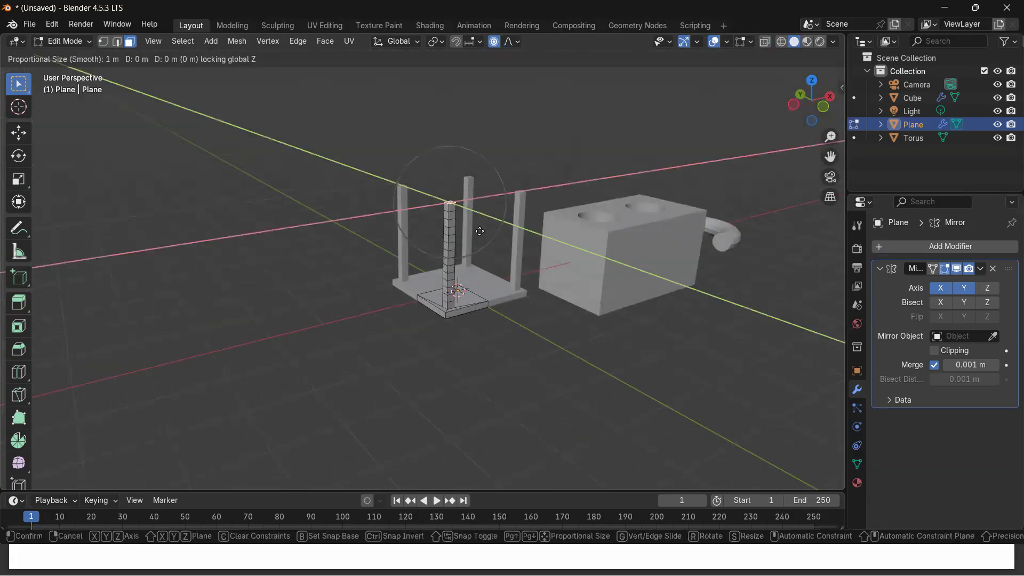
scroll(474, 242, "down", 3)
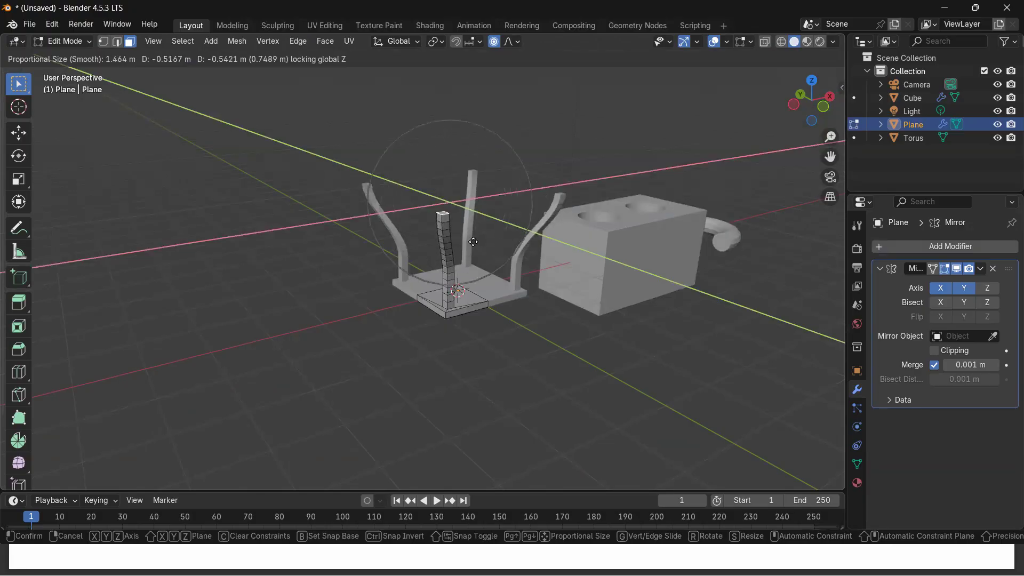
scroll(474, 242, "up", 2)
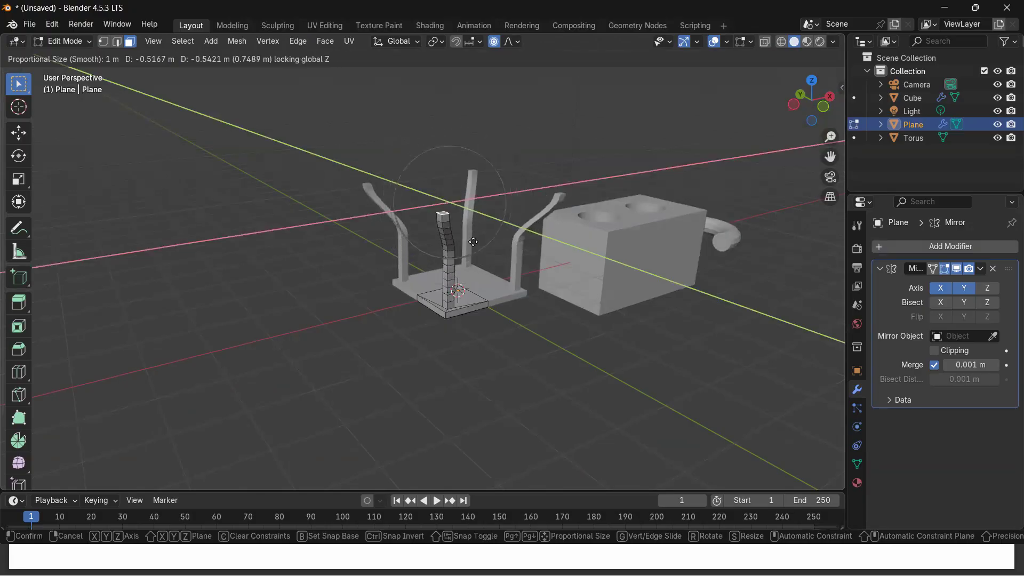
scroll(474, 241, "down", 4)
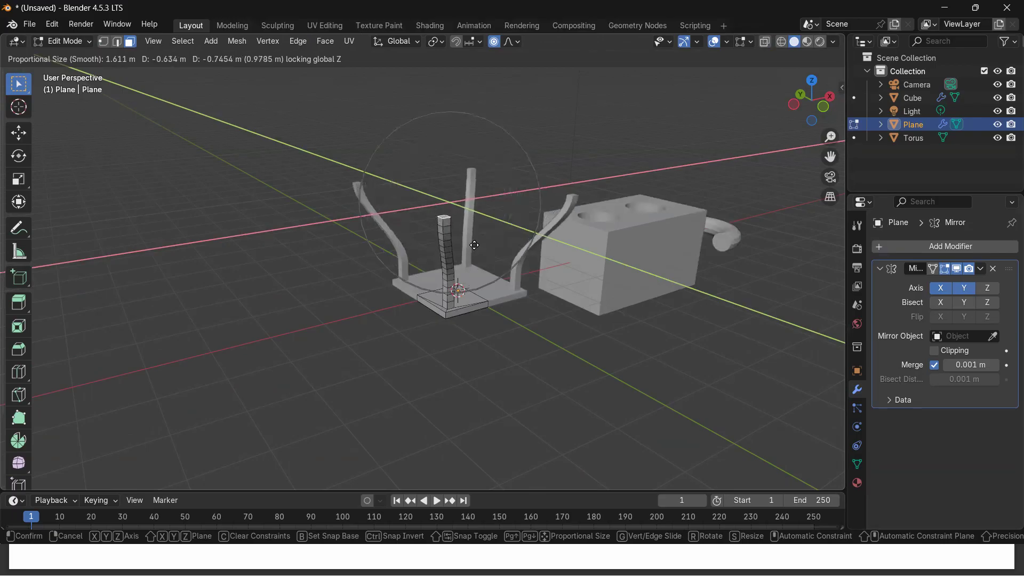
left_click(475, 245)
middle_click_drag(475, 245, 427, 350)
key("ctrl+z")
- From the top view, move the pillar's top face diagonally outward about 0.37 m with Z locked, using Smooth proportional editing
middle_click_drag(478, 320, 500, 300)
middle_click_drag(601, 300, 679, 226)
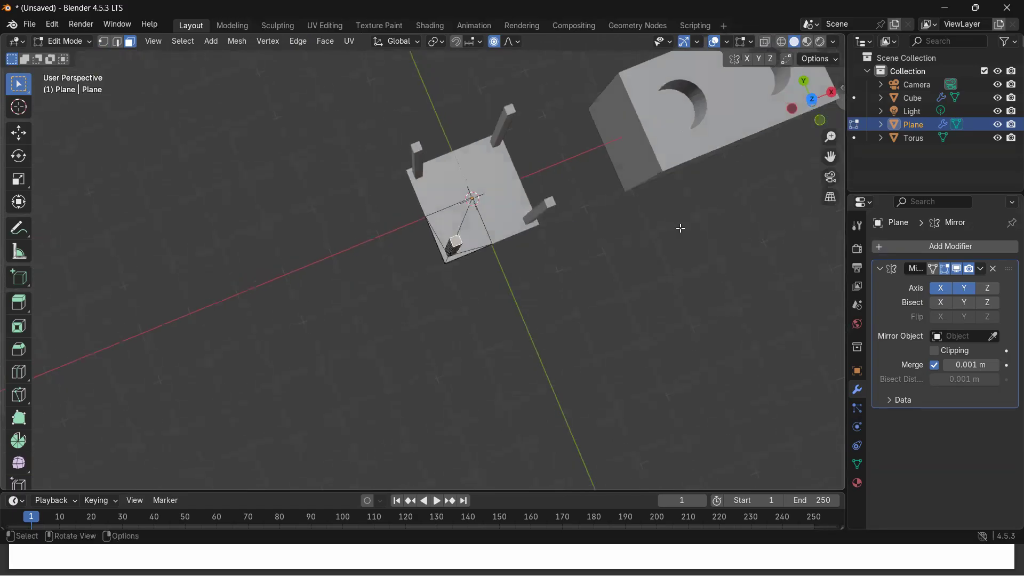
left_click(812, 100)
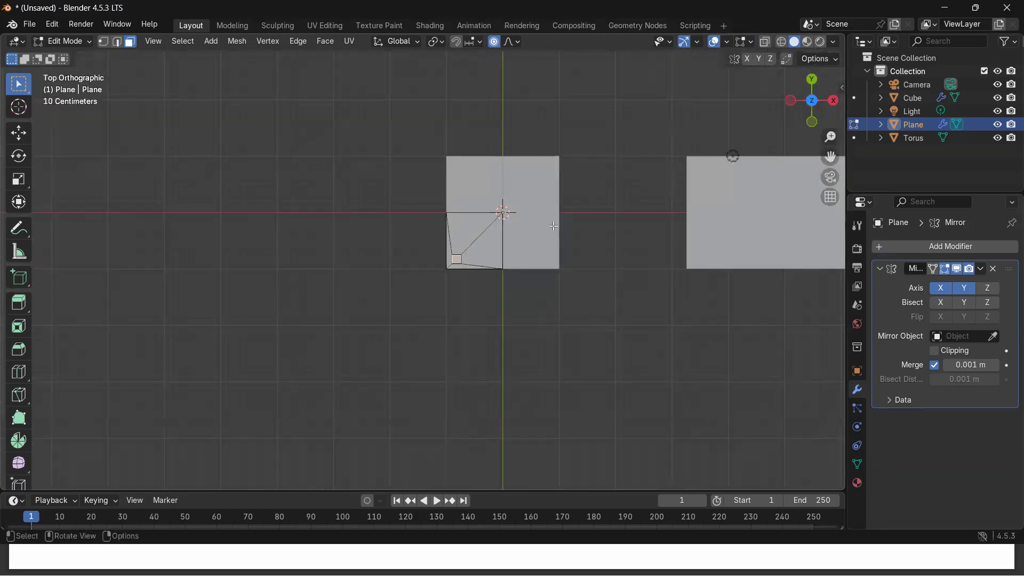
key("g")
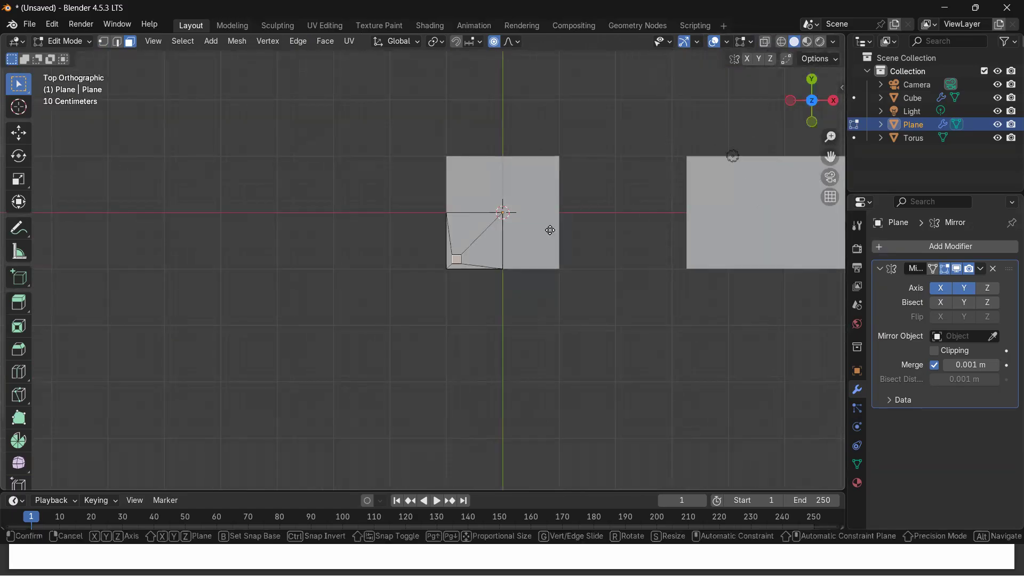
key("shift+z")
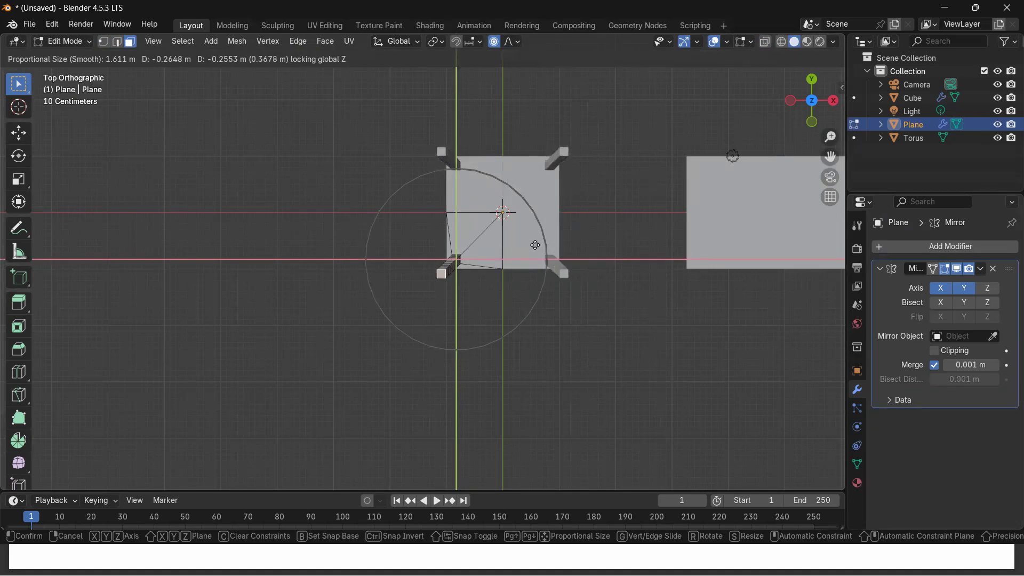
left_click(535, 245)
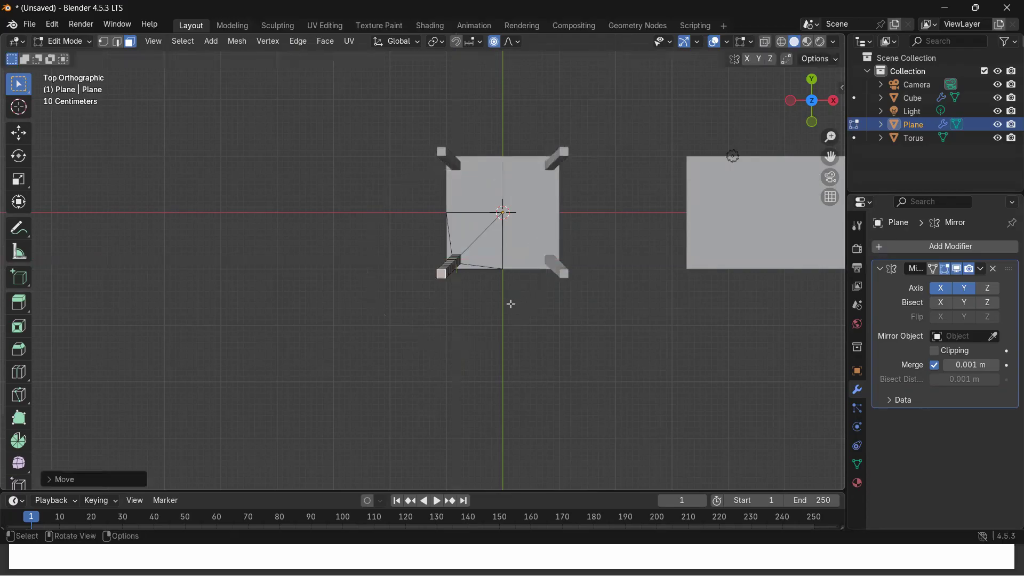
- Try extruding the pillar's top face about 0.43 m along its normal, and undo the extrusion
scroll(491, 295, "up", 5)
middle_click_drag(491, 295, 512, 283)
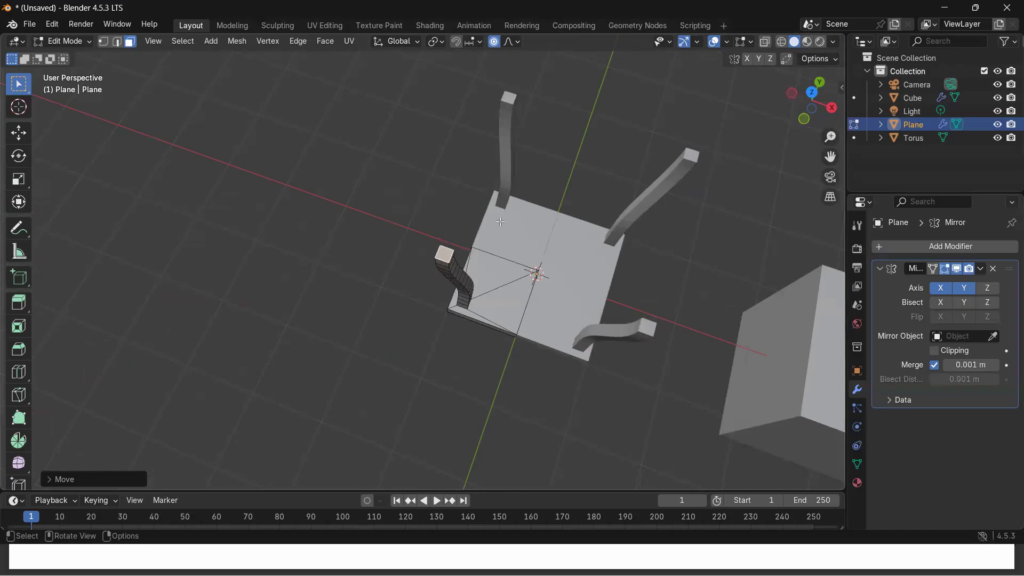
key("e")
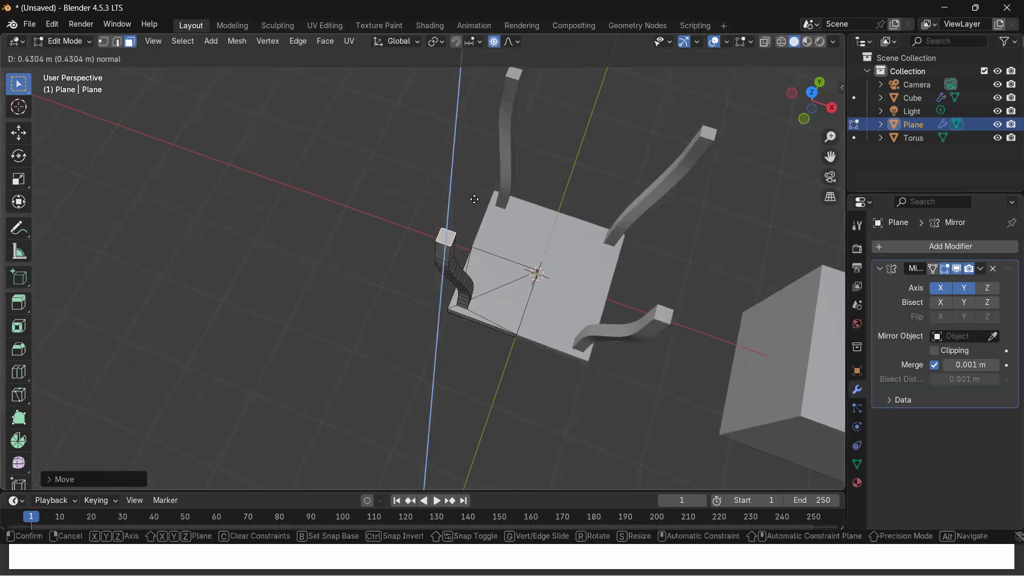
left_click(474, 199)
left_click_drag(453, 329, 503, 227)
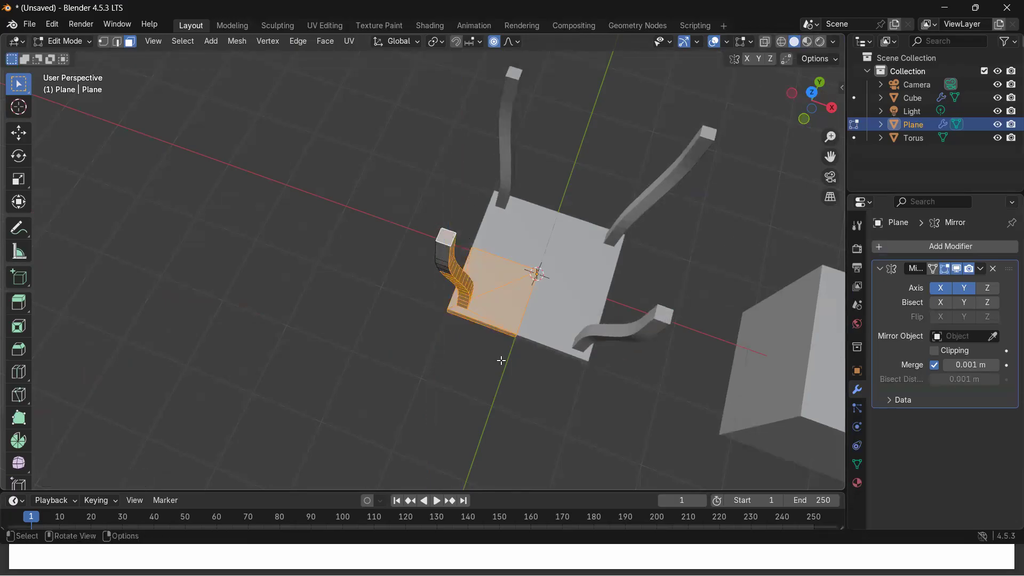
middle_click_drag(501, 361, 536, 270)
key("ctrl+z")
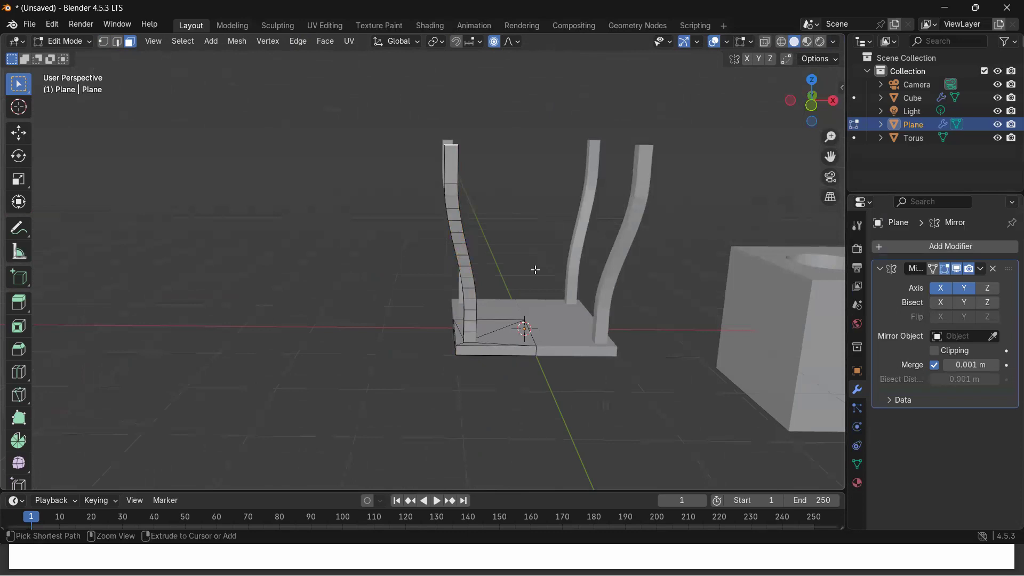
- Scale the pillar's top face up to about 1.27 with a proportional size of about 1.33 m, so the pillar widens upward
middle_click_drag(565, 231, 536, 281)
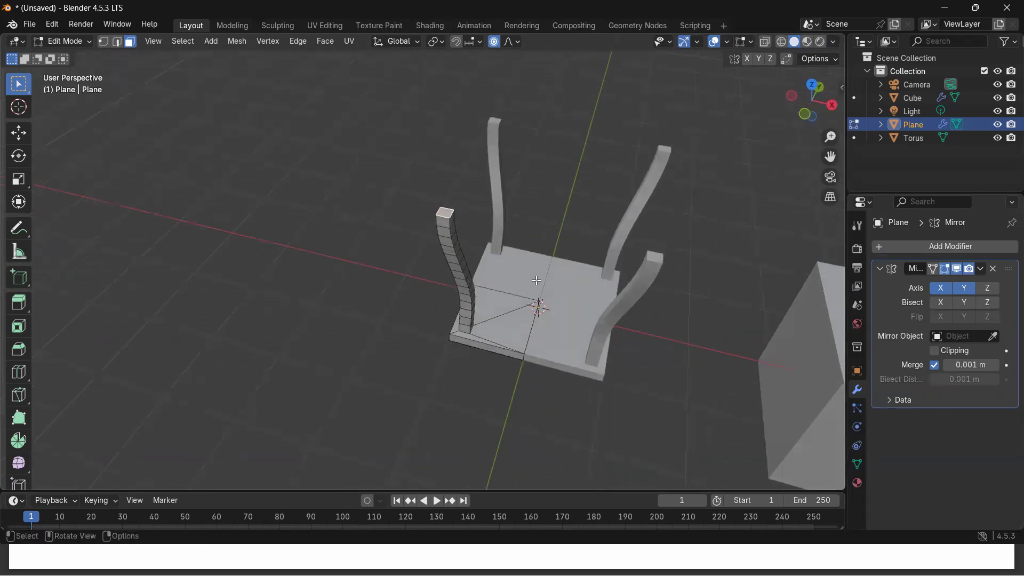
key("s")
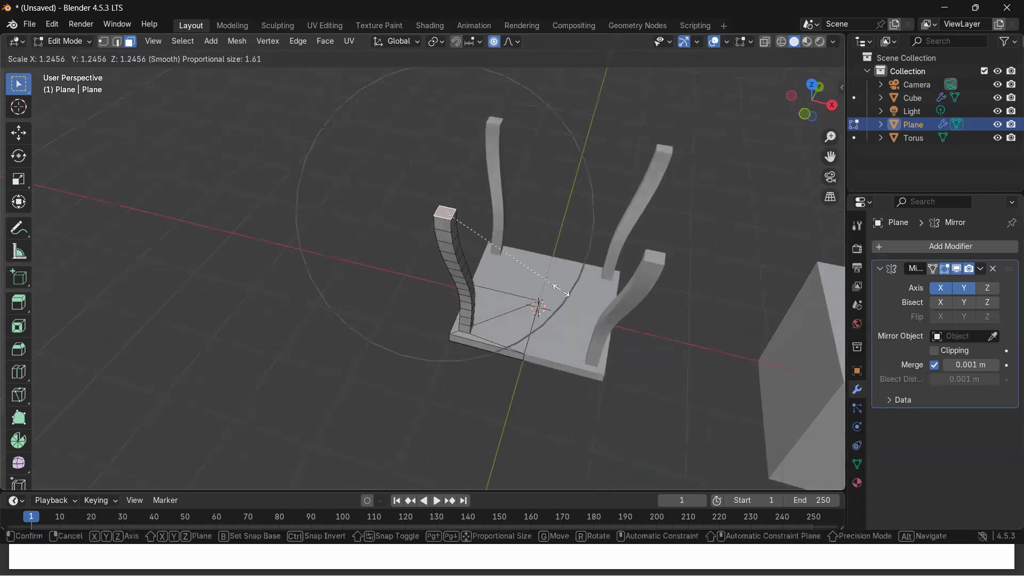
right_click(555, 286)
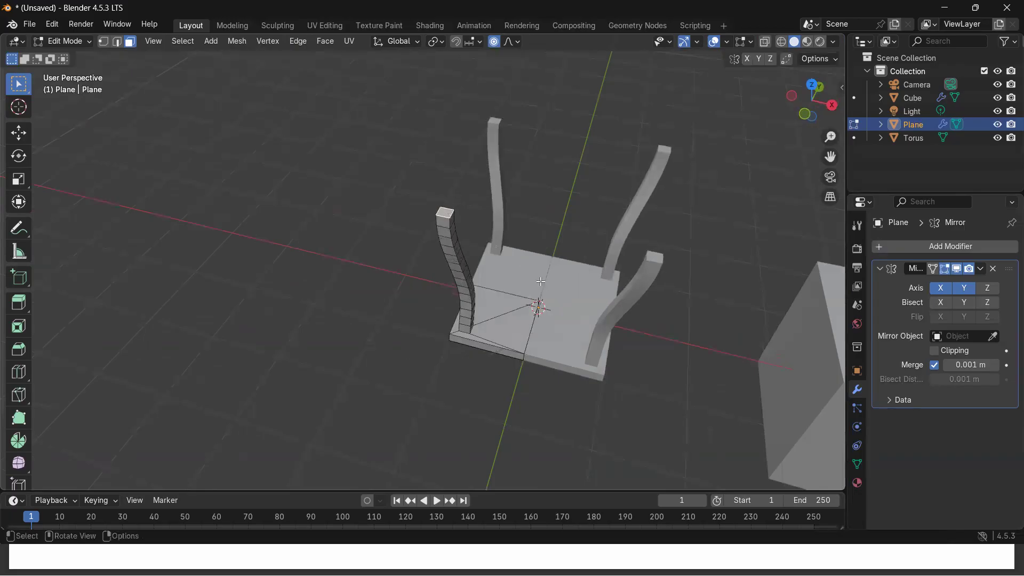
key("s")
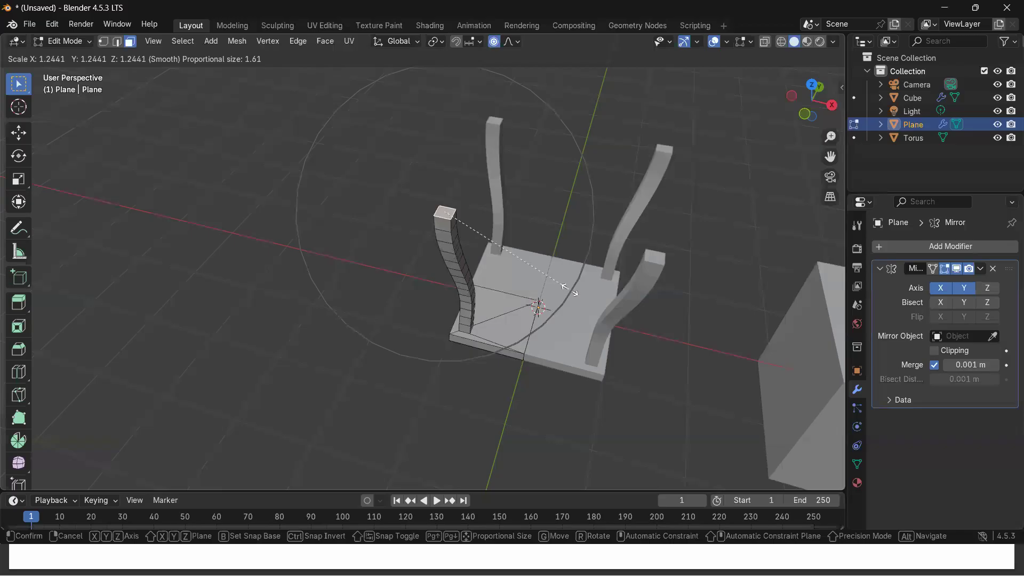
scroll(569, 290, "up", 2)
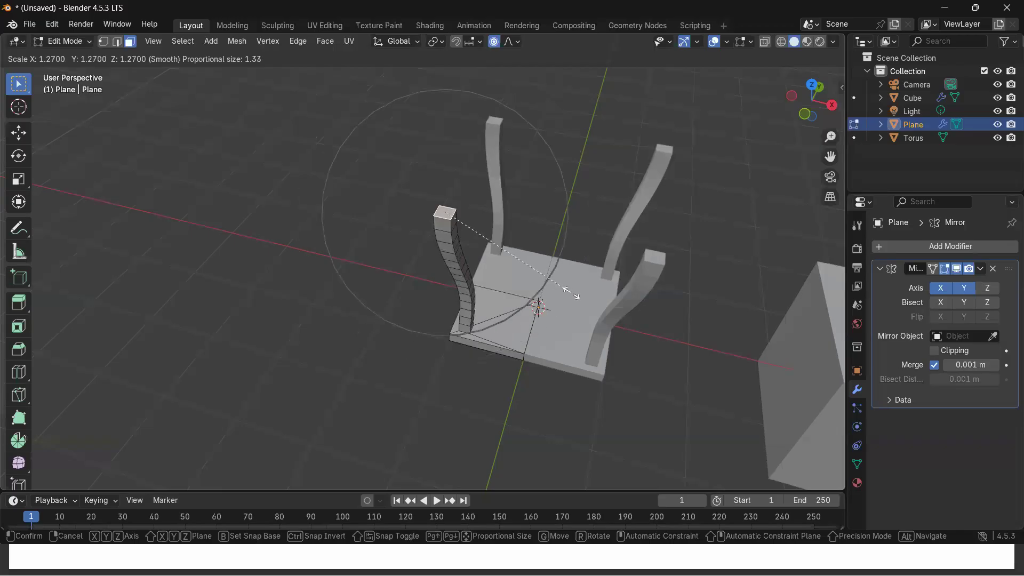
left_click(570, 288)
middle_click_drag(574, 281, 493, 285)
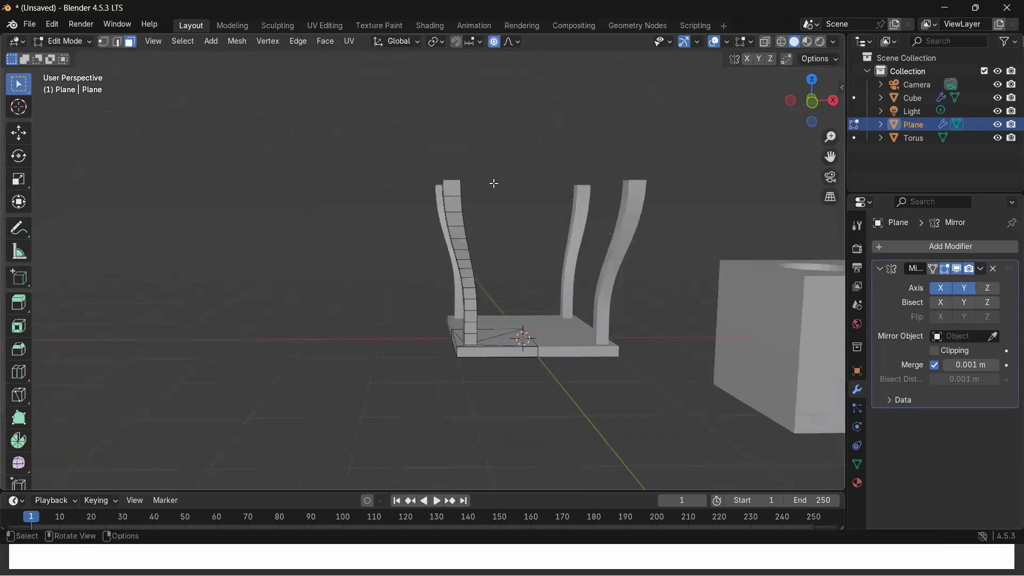
scroll(606, 325, "up", 2)
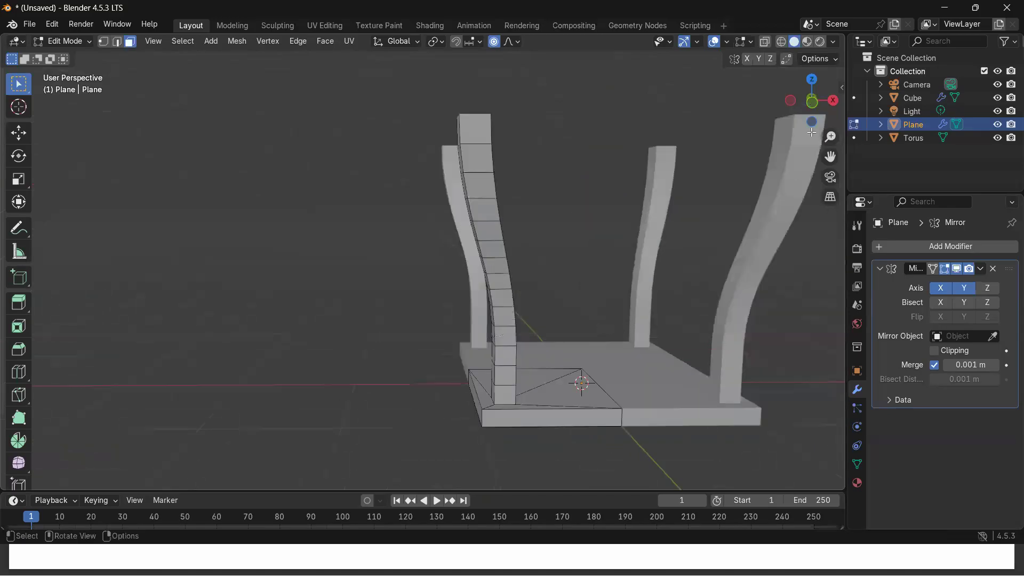
middle_click_drag(571, 277, 523, 334)
scroll(495, 277, "down", 2)
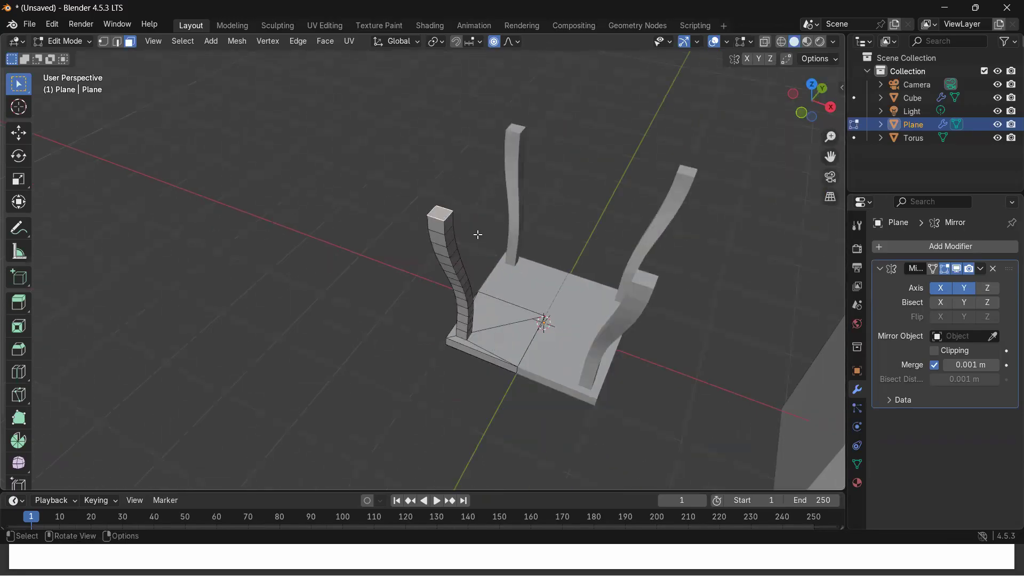
- Extrude the pillar's top face in place and scale the new face up to about 1.79 as a wider cap
key("e")
key("s")
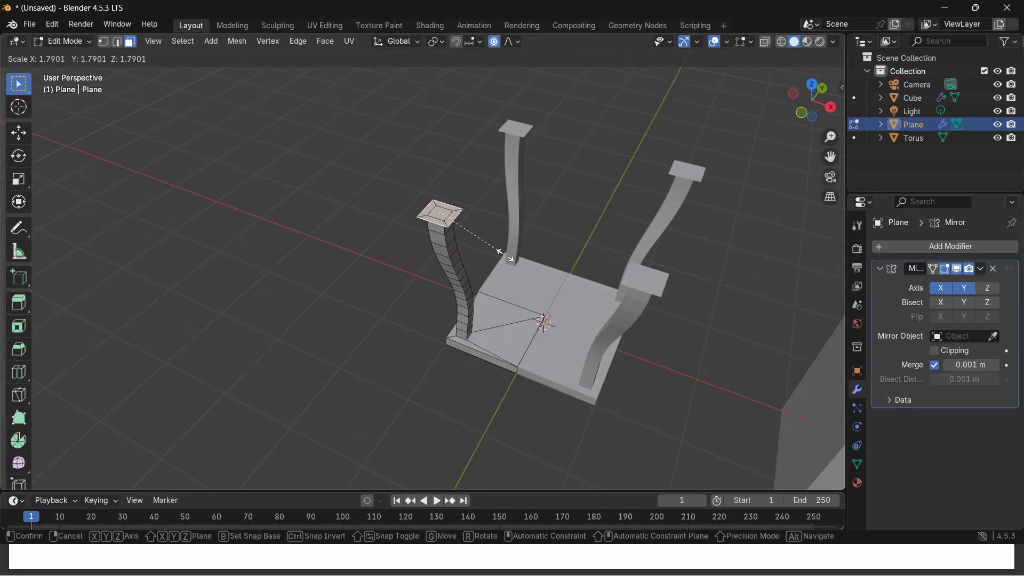
left_click(504, 254)
middle_click_drag(539, 239, 453, 223)
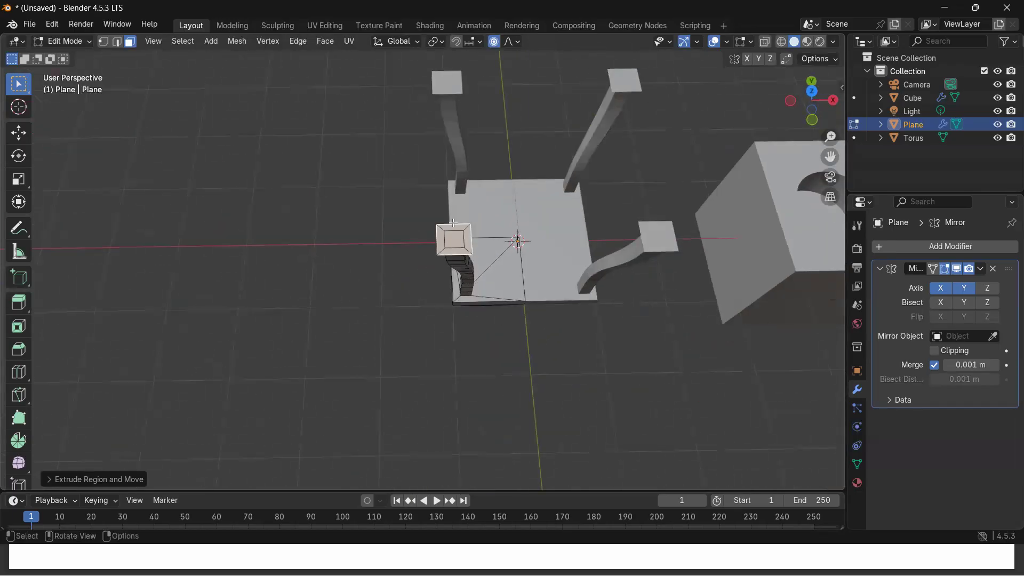
- Switch to edge selection and select the pillar cap's outer edge that faces the mirrored pillar along X
left_click(453, 225)
scroll(470, 260, "up", 5)
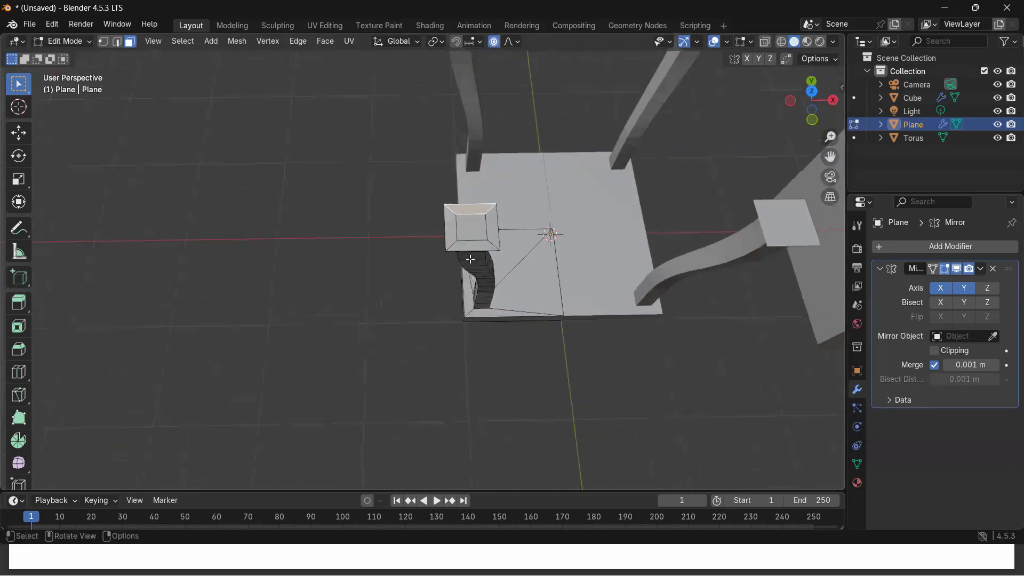
scroll(491, 164, "down", 3)
scroll(601, 239, "down", 1)
middle_click_drag(539, 230, 532, 201)
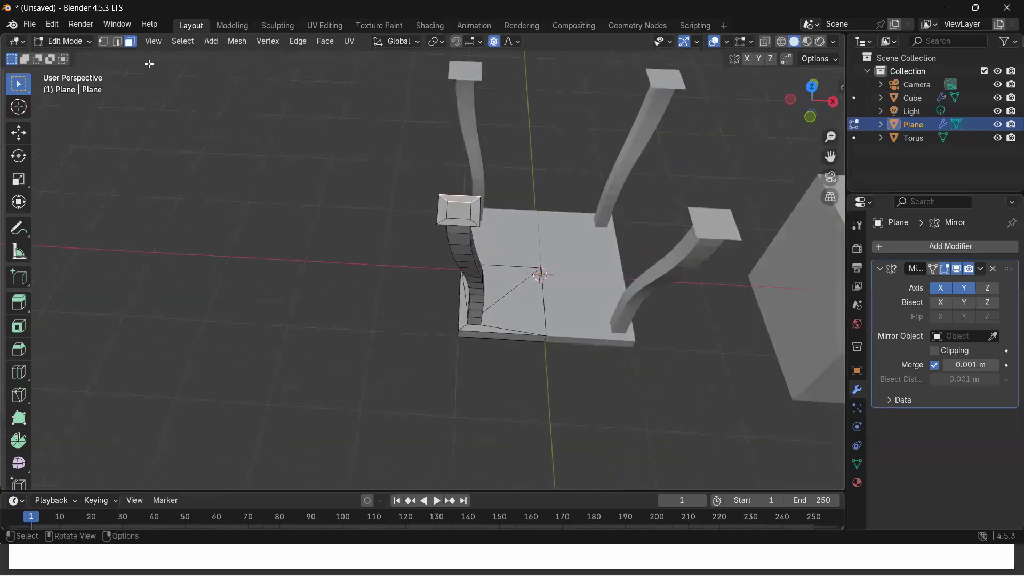
left_click(115, 41)
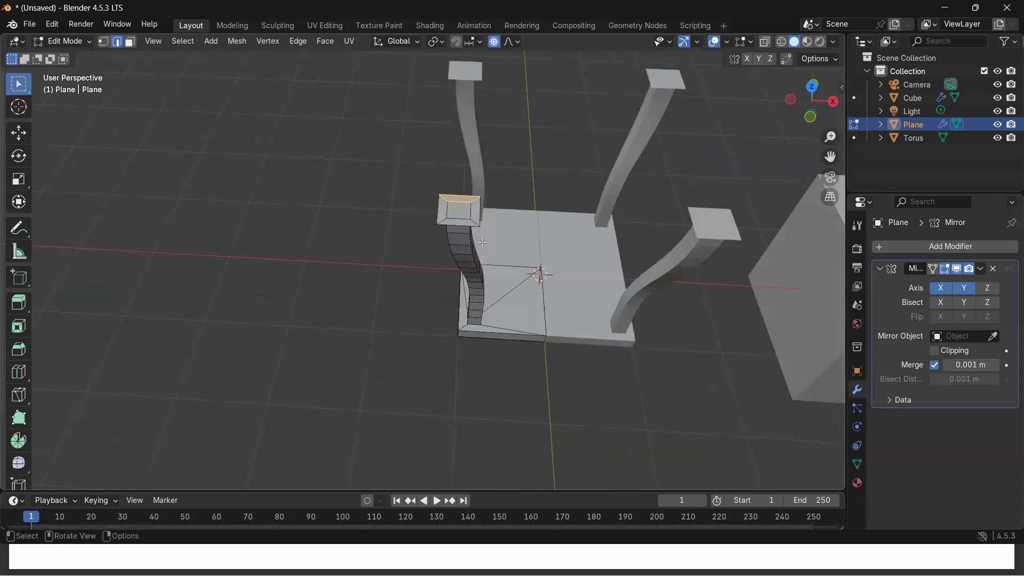
left_click(480, 210)
- Try moving the selected cap edge with proportional editing, and turn proportional editing off
key("g")
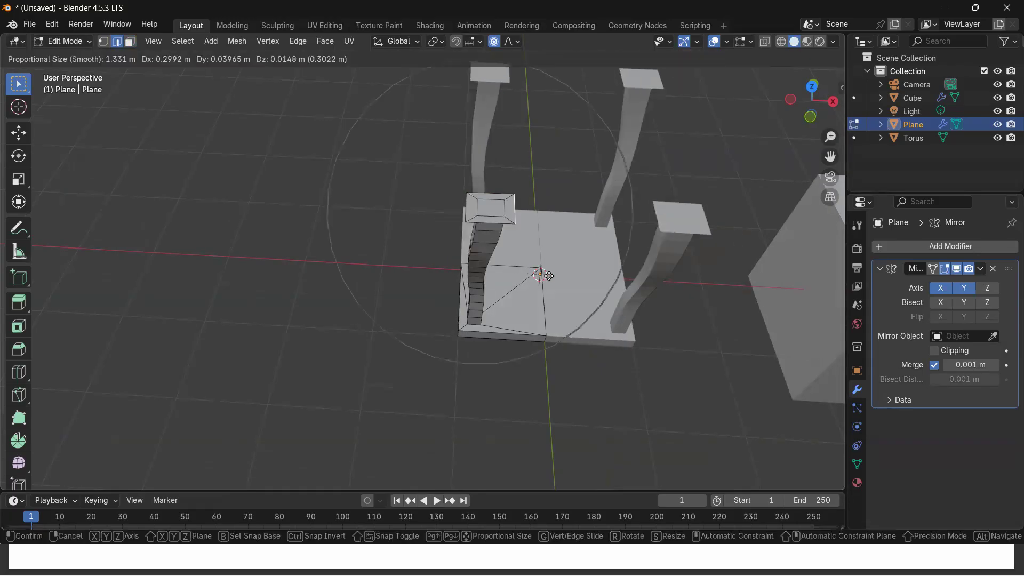
key("Escape")
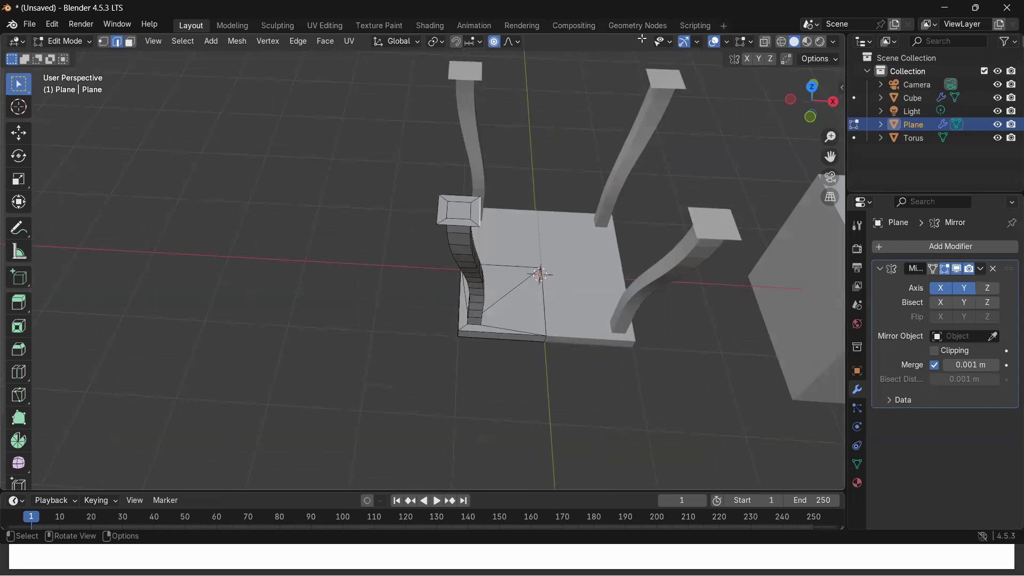
left_click(495, 43)
- Try moving the selected cap edge along X past the mirror centre without clipping
key("g")
key("x")
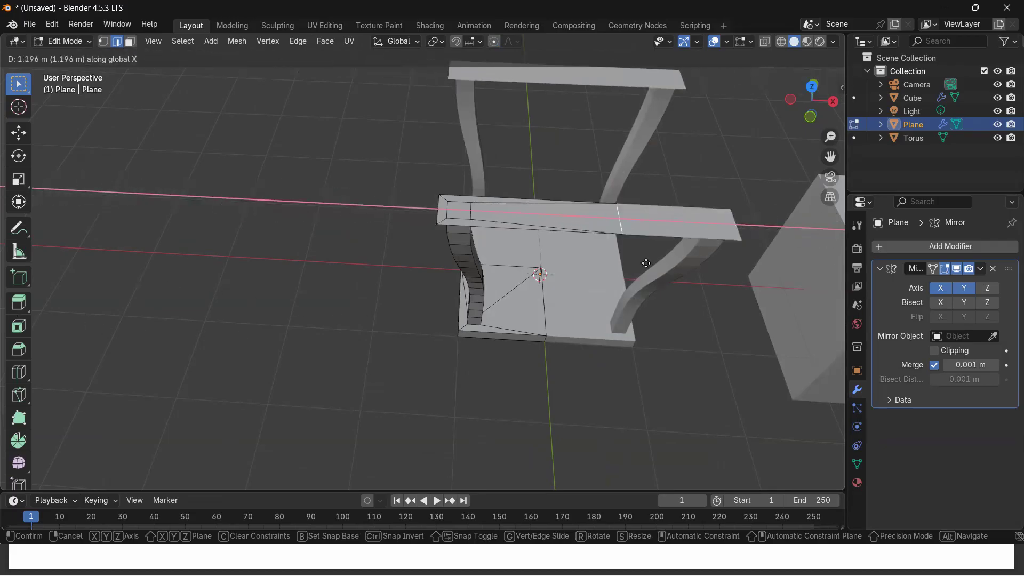
right_click(701, 259)
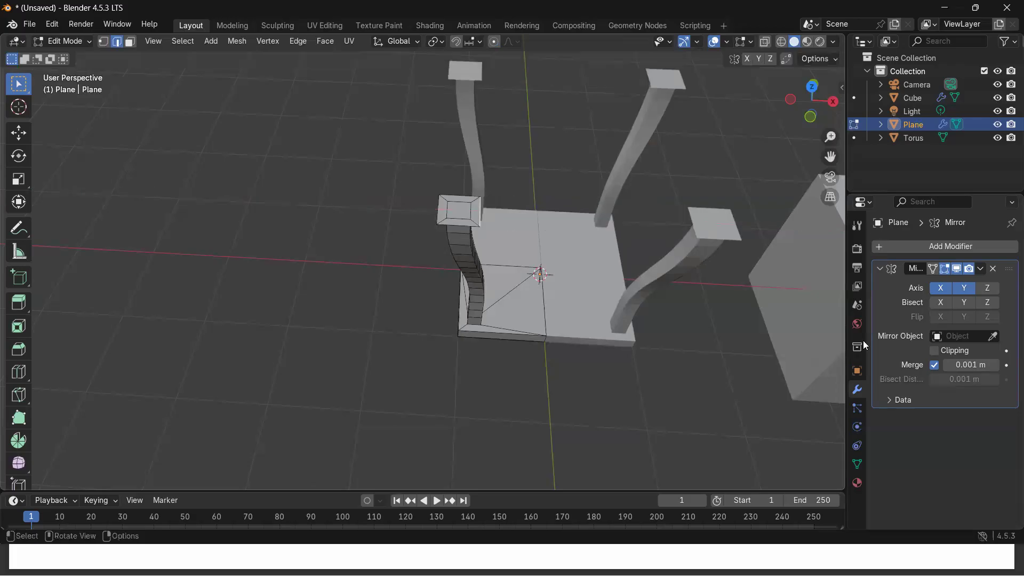
- Enable Clipping in the Mirror modifier and move the cap edge along X until it meets its mirrored copy
left_click(935, 354)
key("g")
key("x")
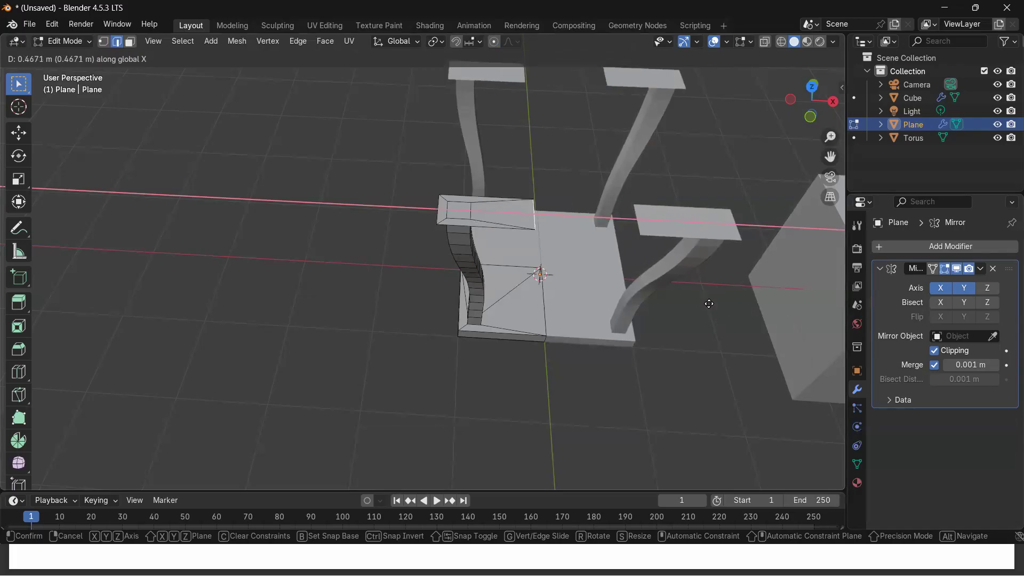
left_click(736, 312)
- Select the long inner edge of the beam and move it along Y to the mirror centre, closing the flat roof
middle_click_drag(532, 356, 662, 373)
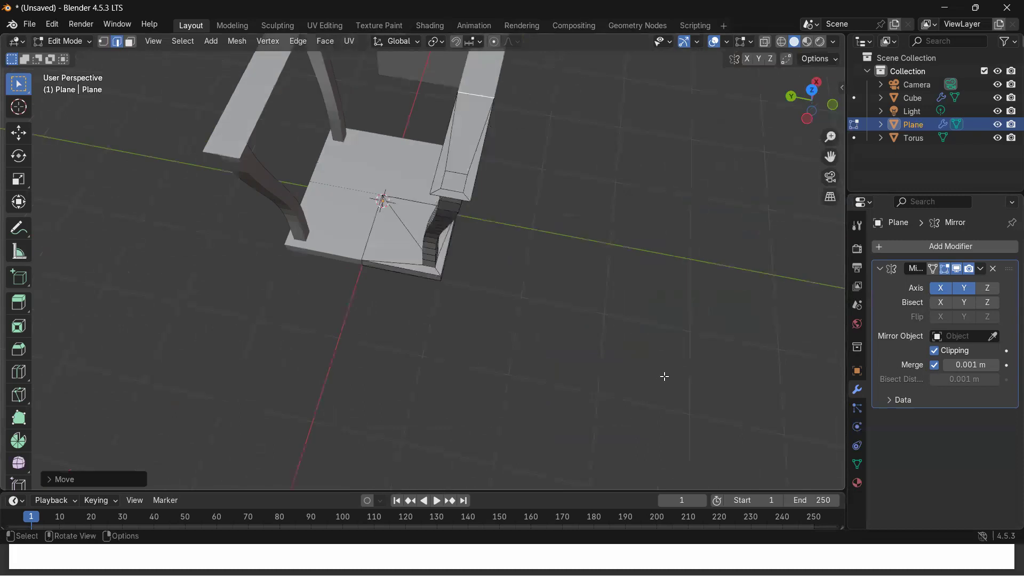
middle_click_drag(469, 335, 482, 234)
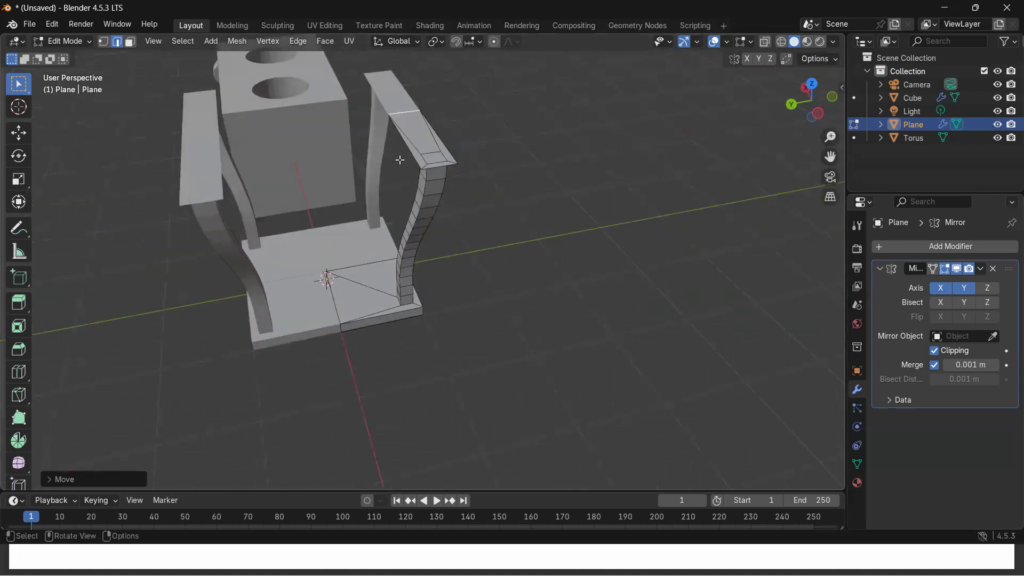
left_click(415, 172)
scroll(382, 176, "up", 3)
scroll(378, 171, "down", 4)
middle_click_drag(375, 190, 389, 198)
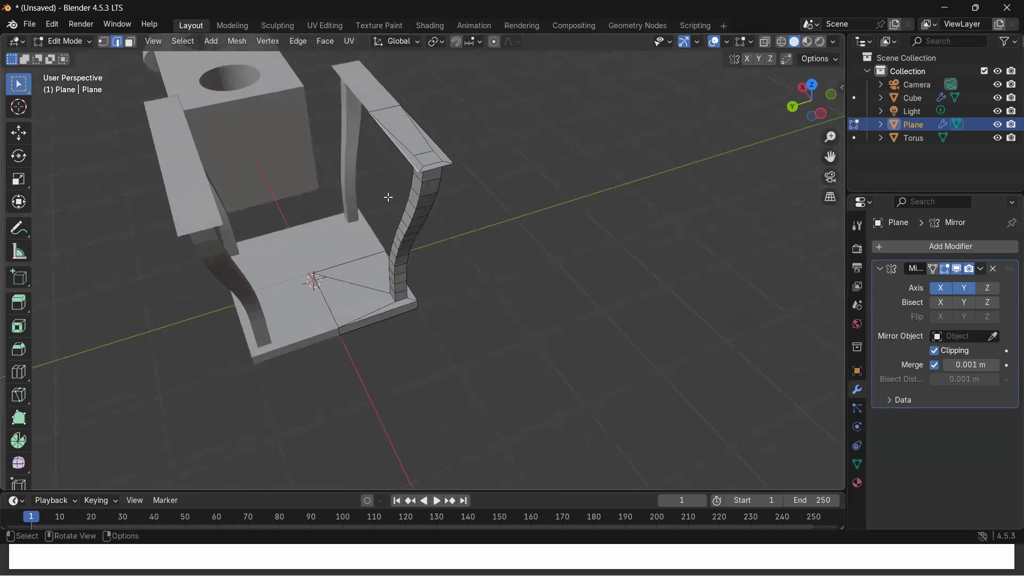
key("g")
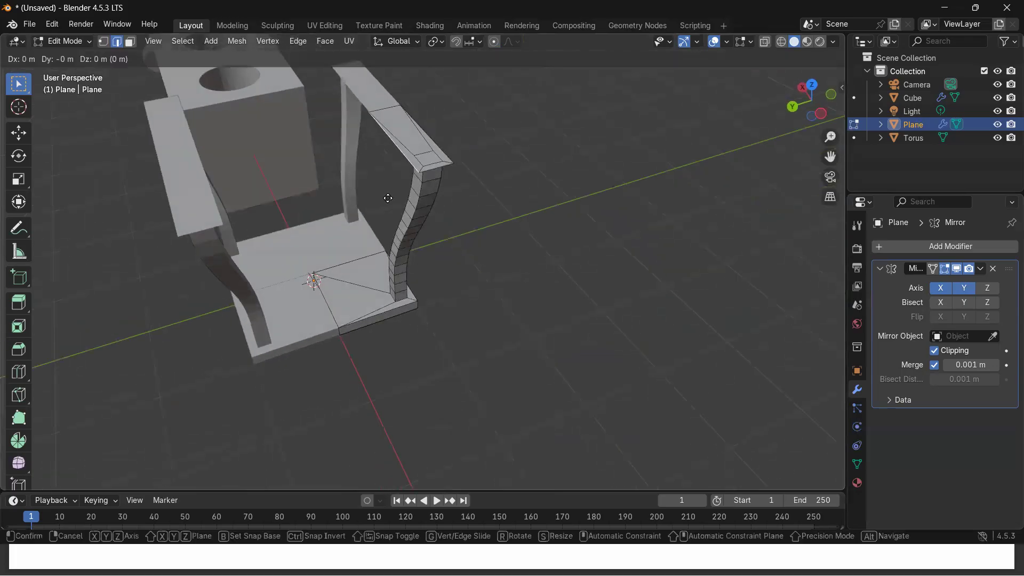
key("y")
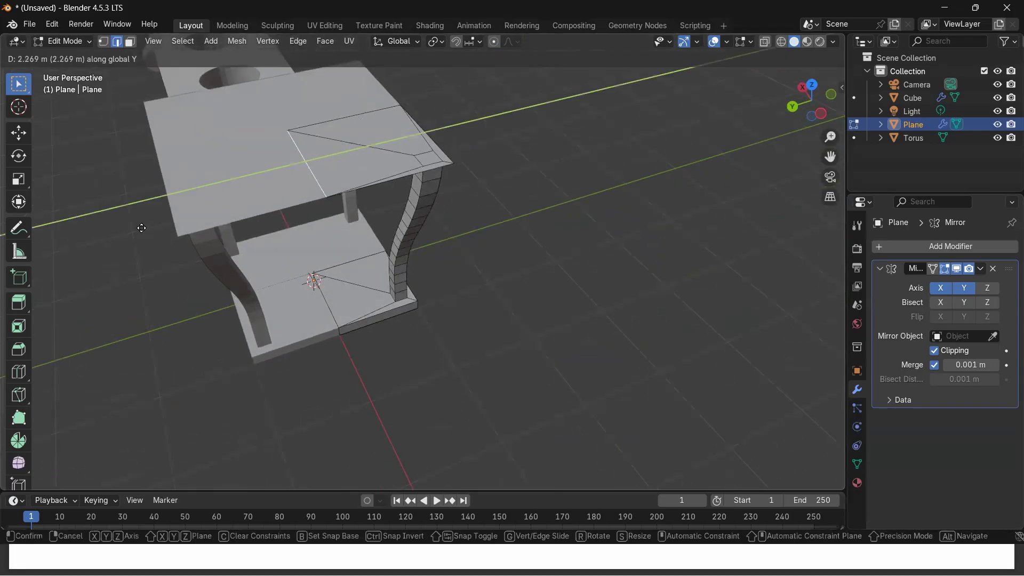
left_click(269, 208)
- Try dissolving the edge from the small inner square to the roof quarter's front centre point, and undo it
middle_click_drag(293, 267, 299, 315)
scroll(343, 193, "up", 3)
middle_click_drag(343, 190, 387, 271)
scroll(336, 173, "down", 1)
left_click(452, 246)
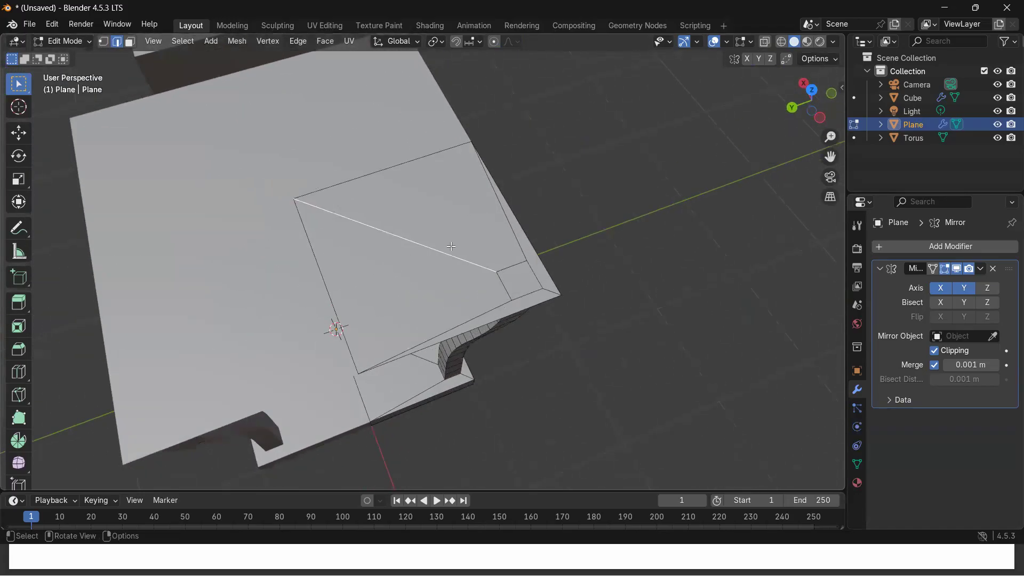
left_click(520, 237)
left_click(464, 258)
left_click(462, 323)
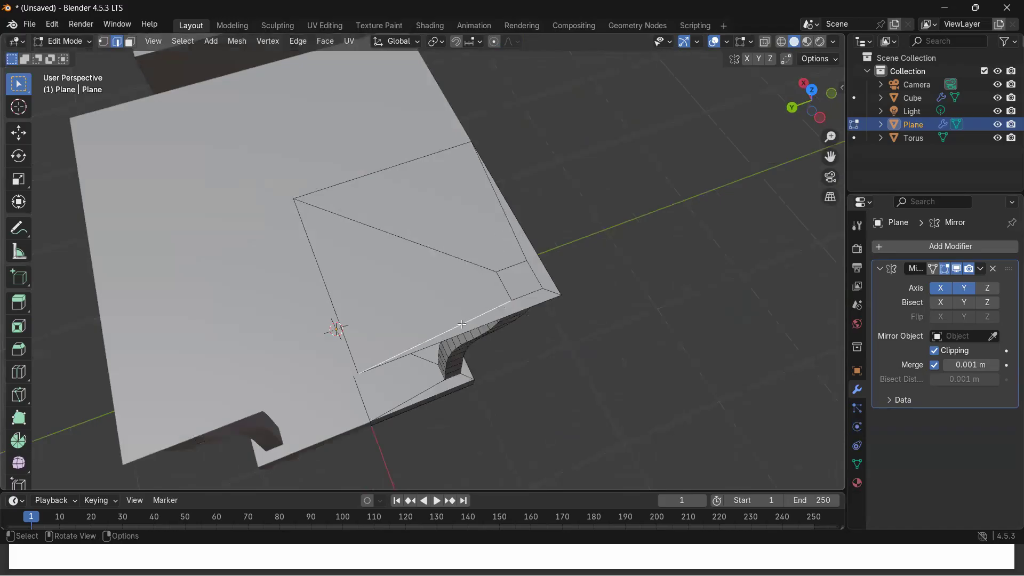
key("x")
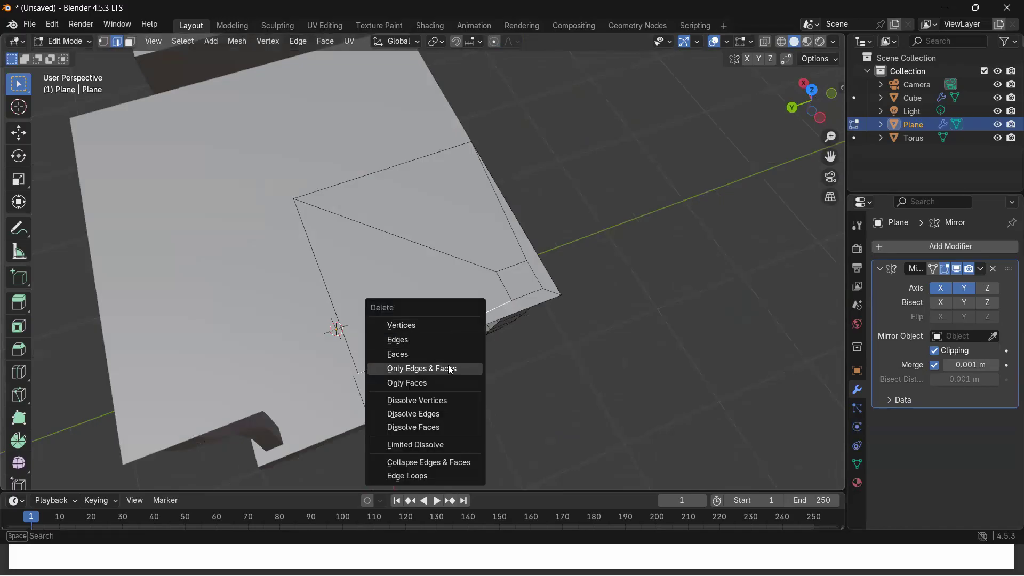
left_click(454, 410)
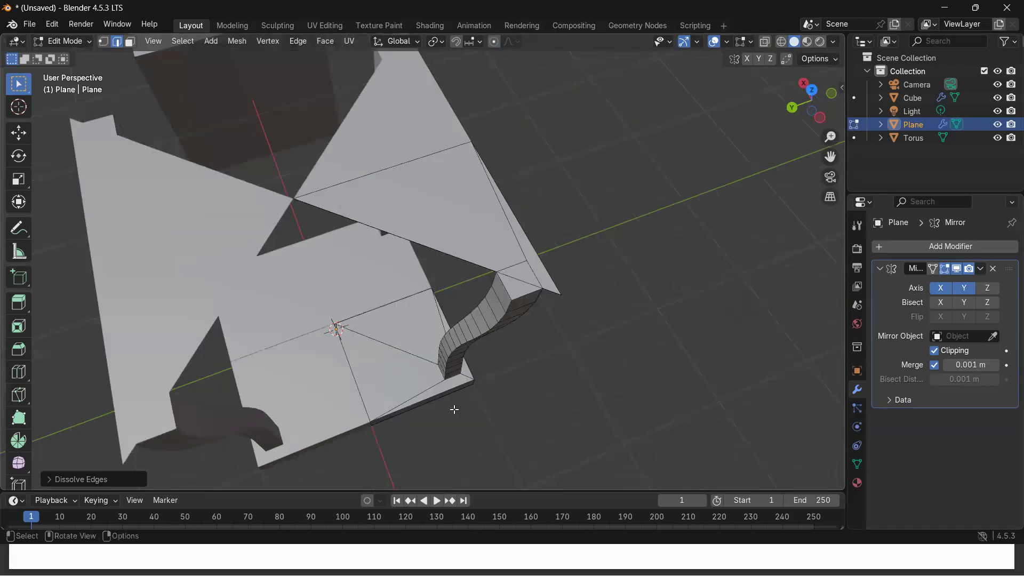
key("ctrl+z")
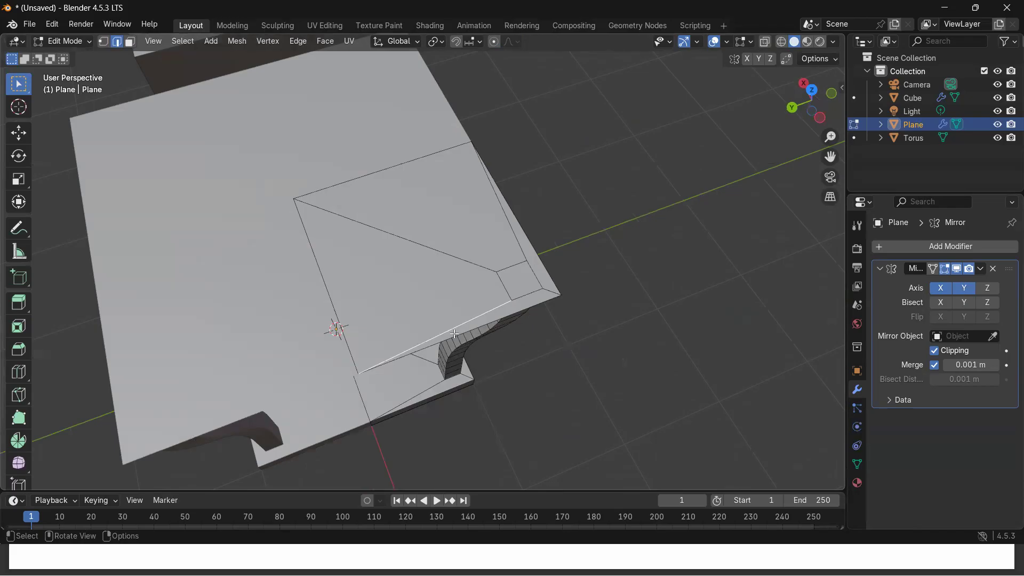
- Try Dissolve Faces and Dissolve Vertices on the same roof edge, undoing each one
key("x")
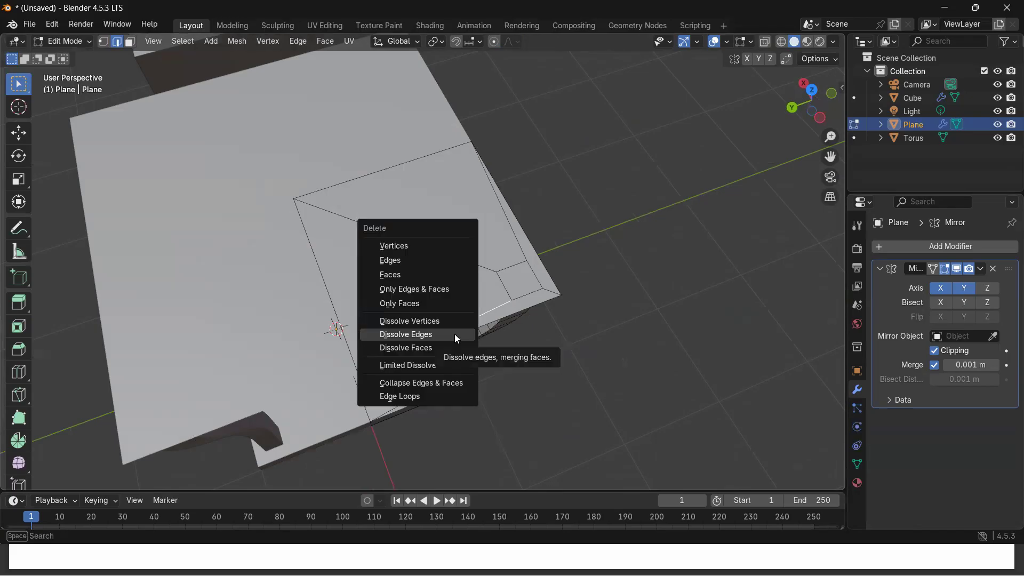
left_click(442, 349)
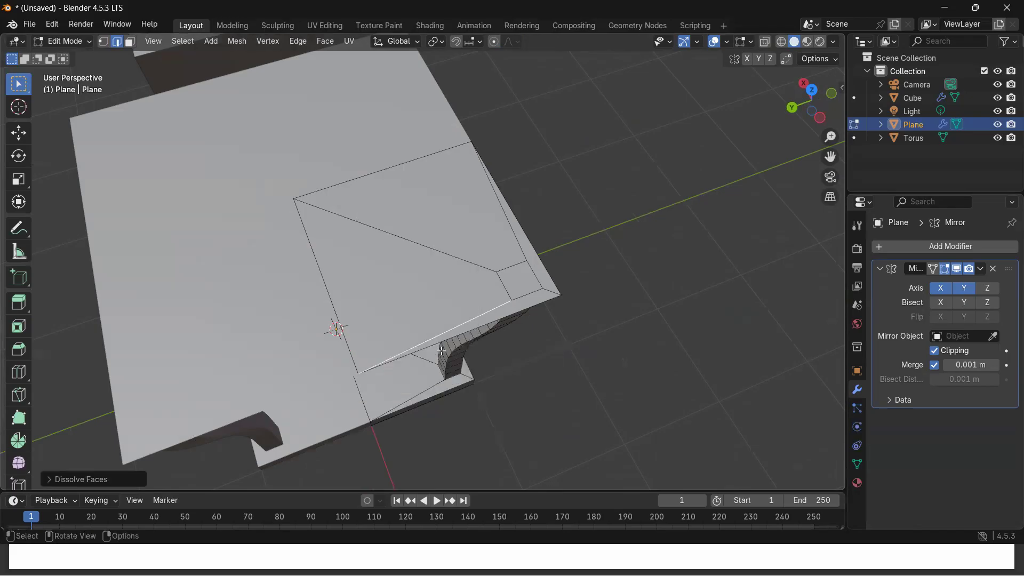
key("ctrl+z")
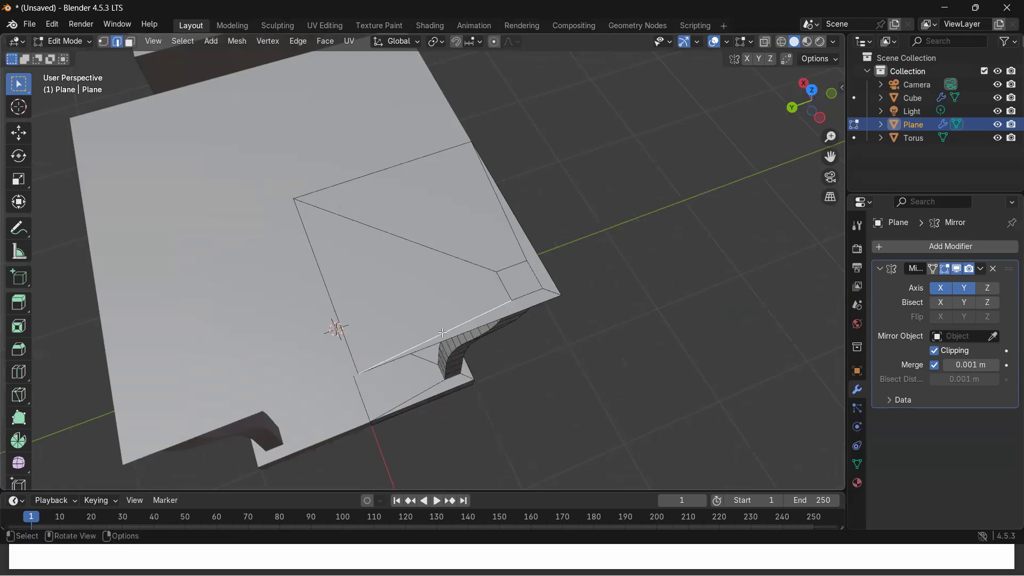
key("x")
left_click(447, 305)
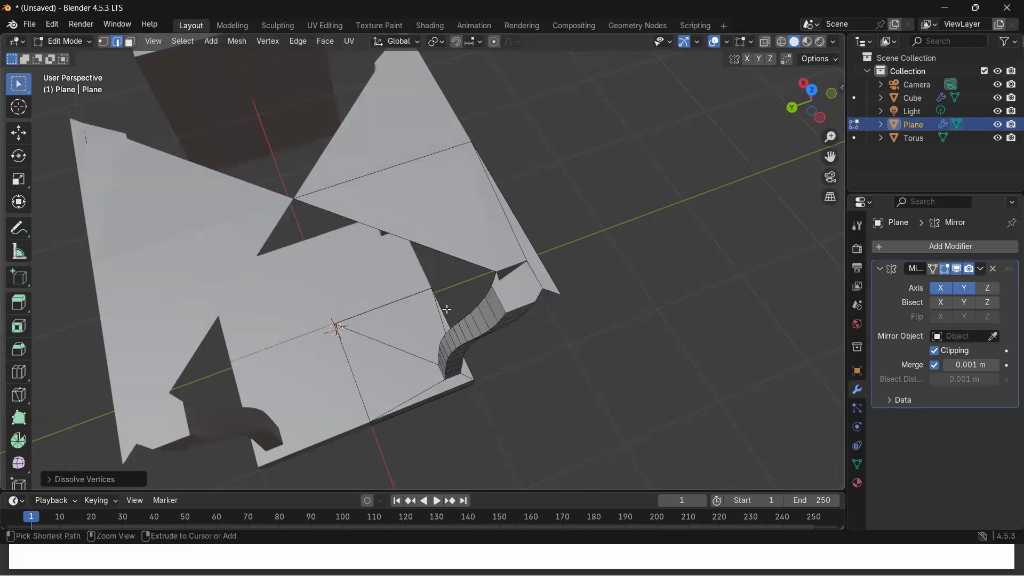
key("ctrl+z")
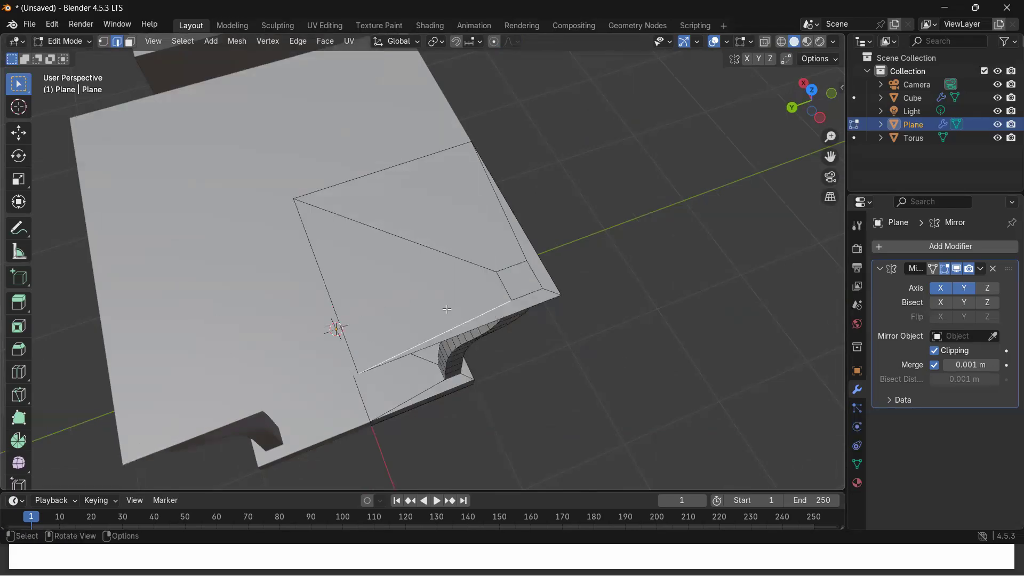
- Delete the edges that connect the small inner square to the roof quarter's corners
key("x")
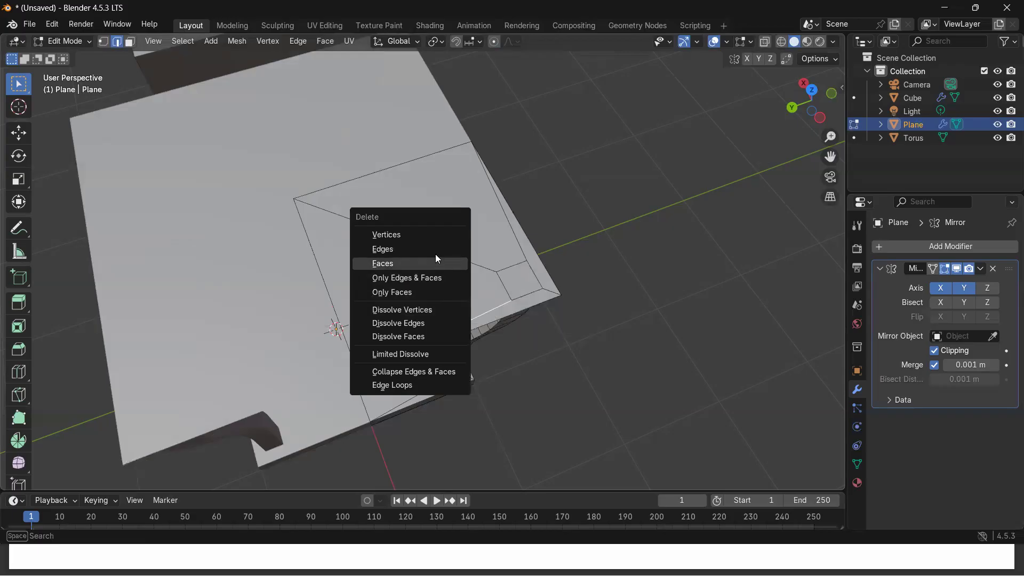
left_click(434, 249)
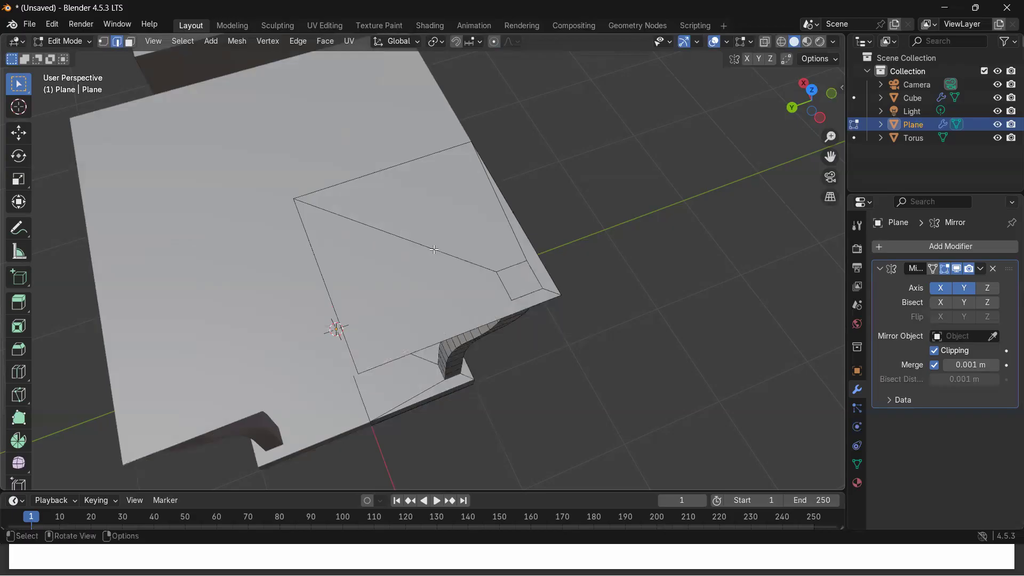
left_click(442, 246)
key("x")
left_click(443, 250)
left_click(516, 240)
key("x")
left_click(516, 239)
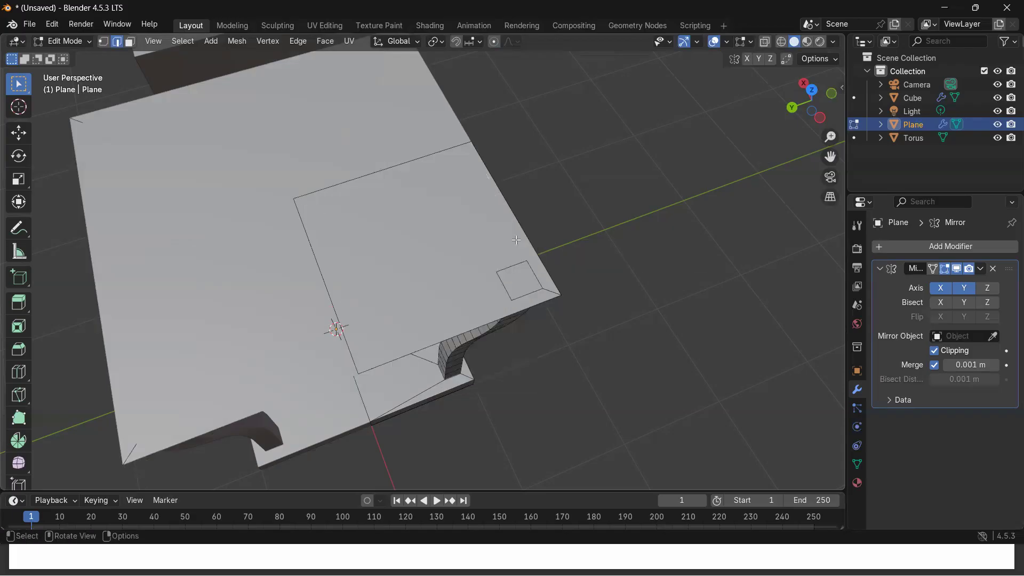
left_click(550, 292)
key("x")
left_click(542, 290)
- Try extruding the roof quarter's face without moving it, then undo and return to edge selection
left_click(454, 328)
key("3")
left_click(450, 292)
middle_click_drag(477, 432, 463, 394)
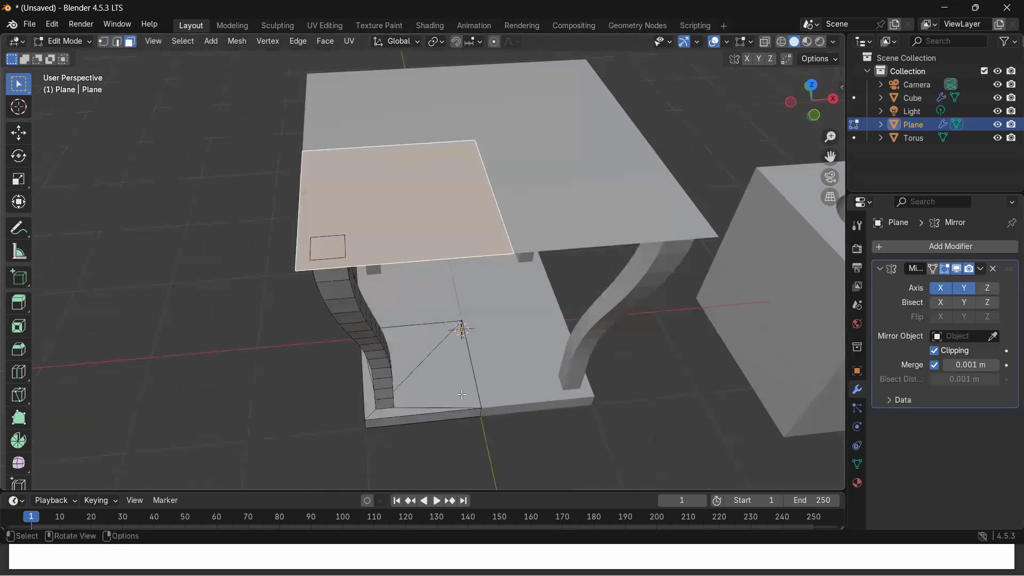
key("e")
key("Escape")
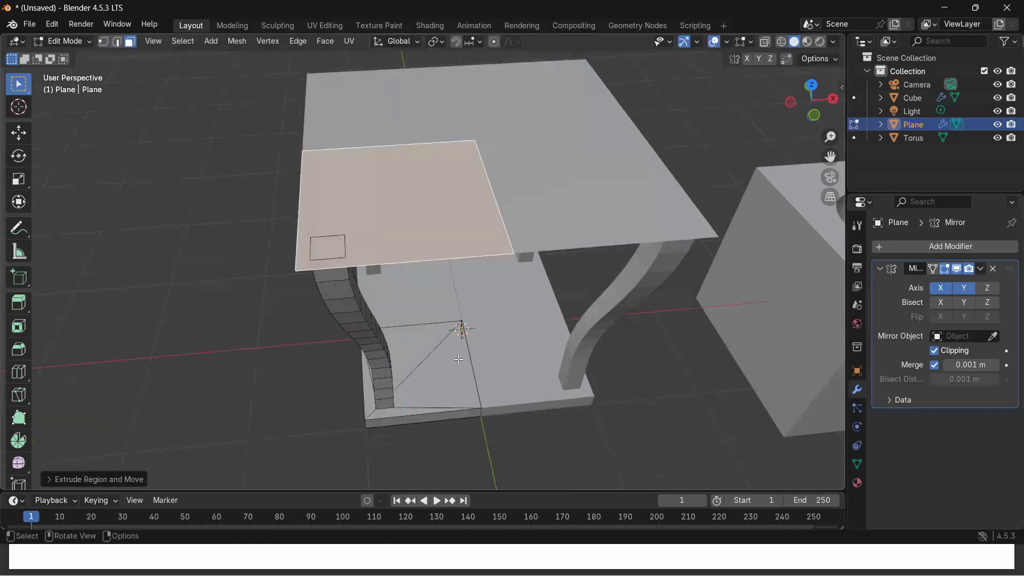
key("alt+a")
key("2")
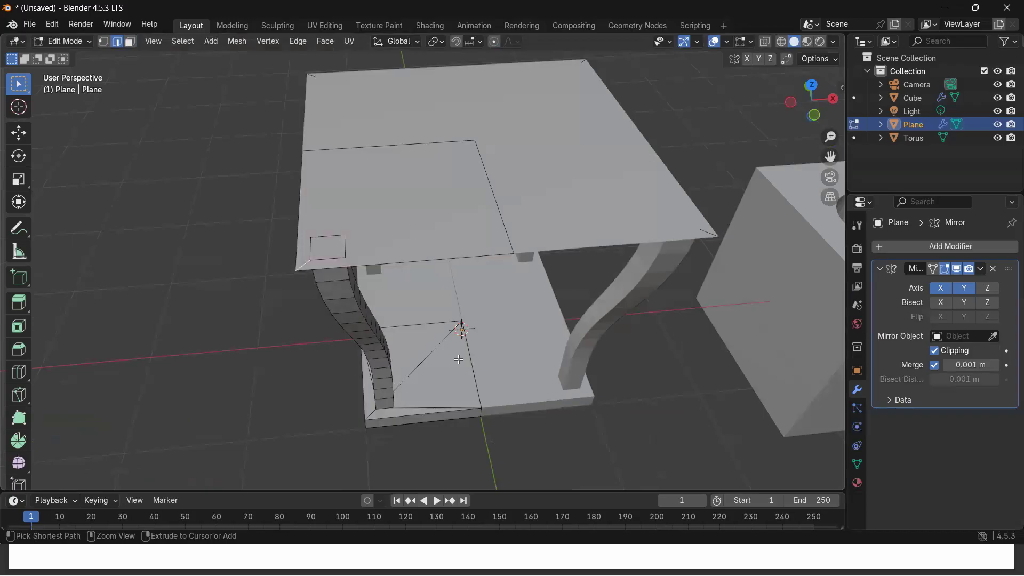
- Delete the inner edge running beside the roof quarter's front border and the short edge at its outer corner
left_click(360, 256)
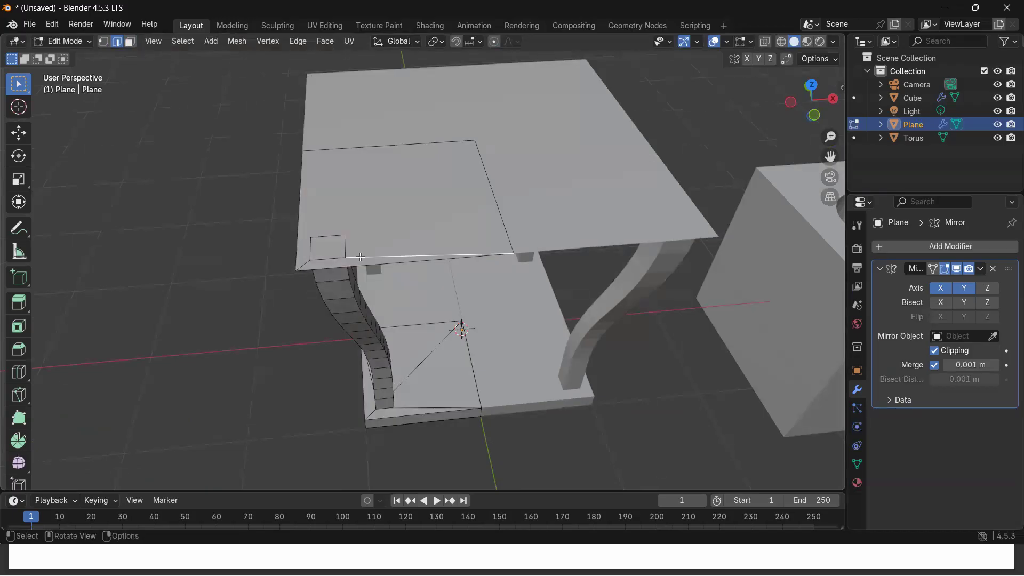
key("x")
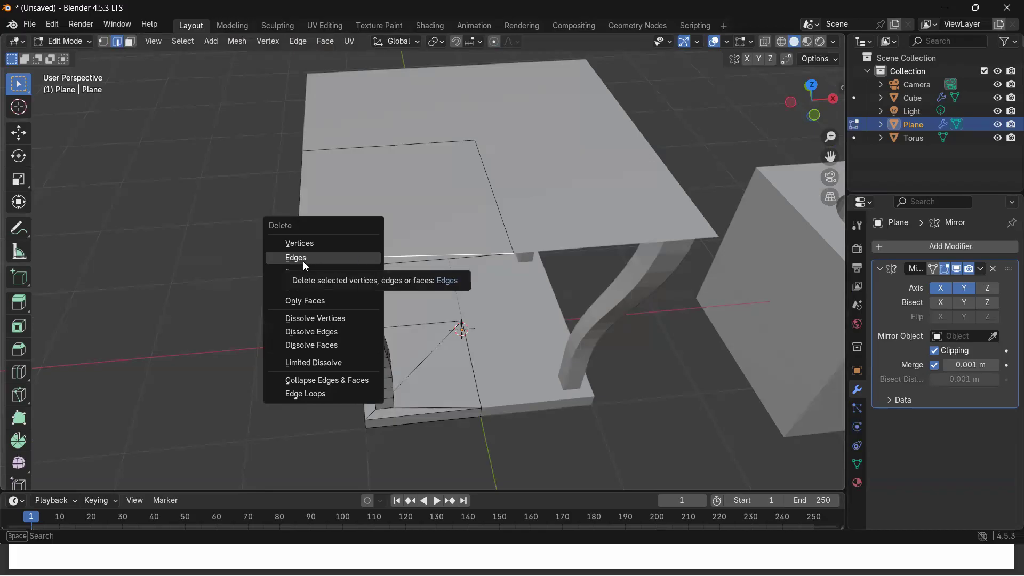
left_click(325, 260)
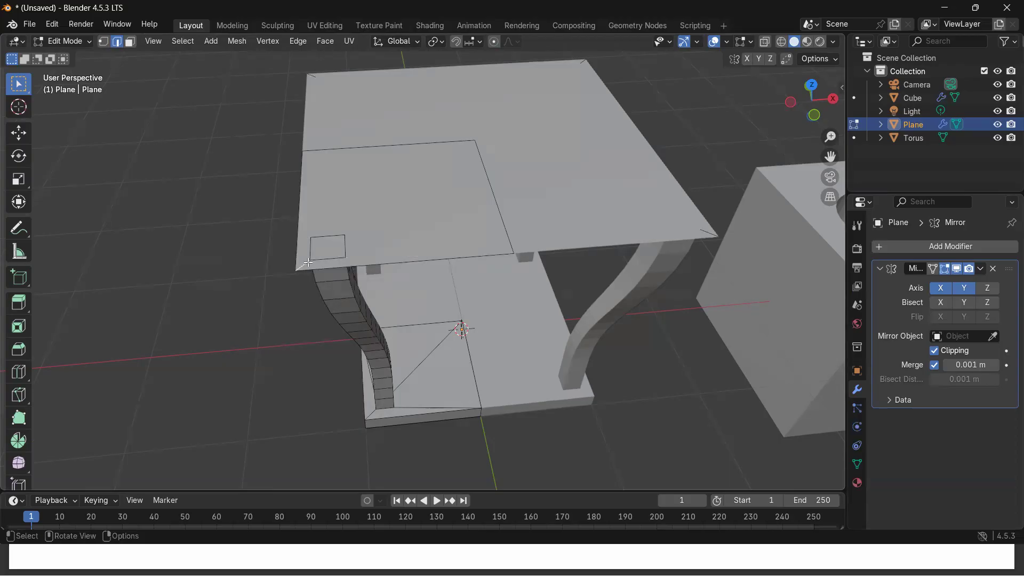
key("x")
left_click(308, 262)
- Extrude the roof quarter's top face upward by about 0.18 m to give the flat roof thickness
middle_click_drag(331, 315, 440, 342)
left_click(426, 314)
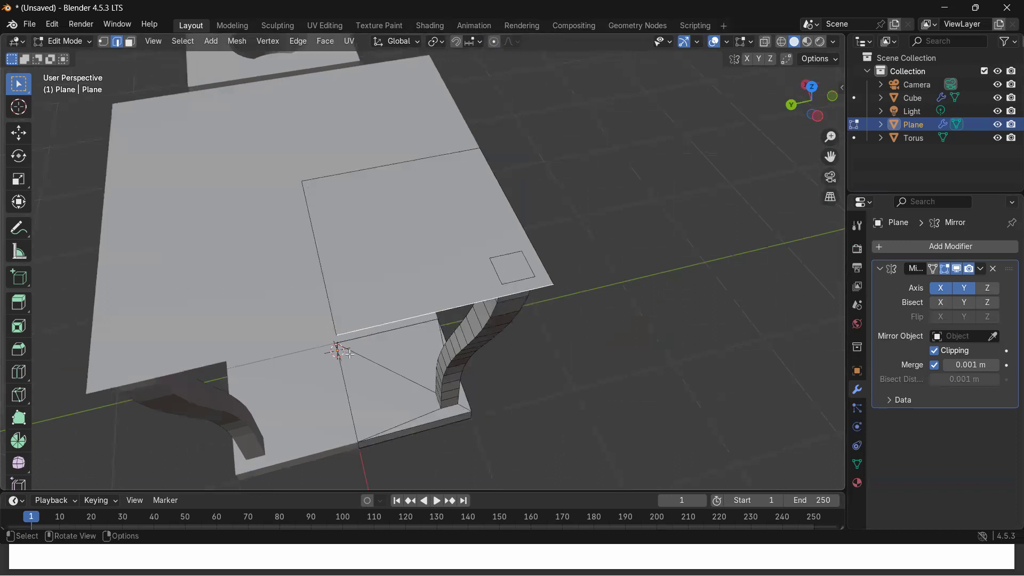
middle_click_drag(389, 392, 452, 348)
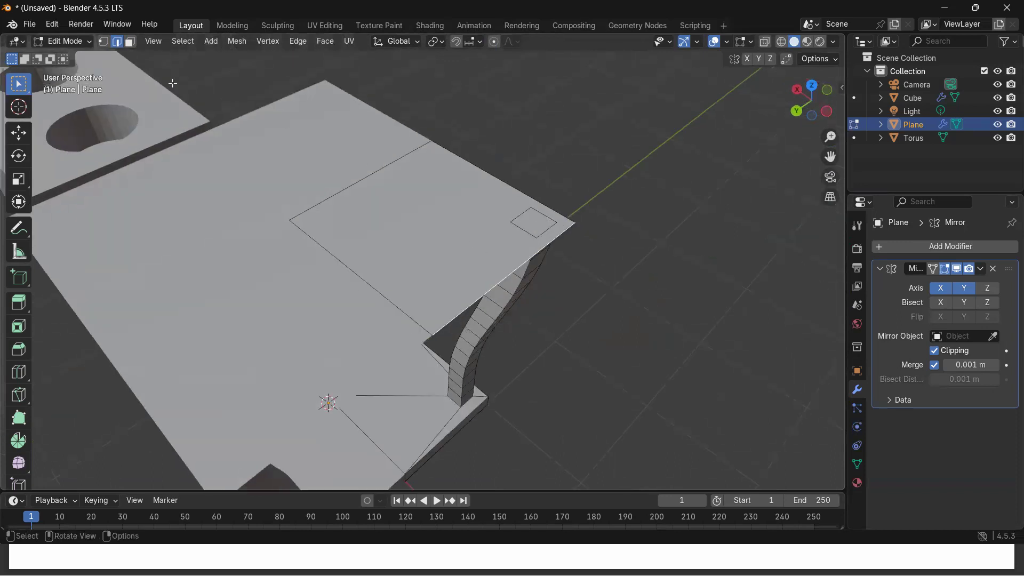
left_click(130, 41)
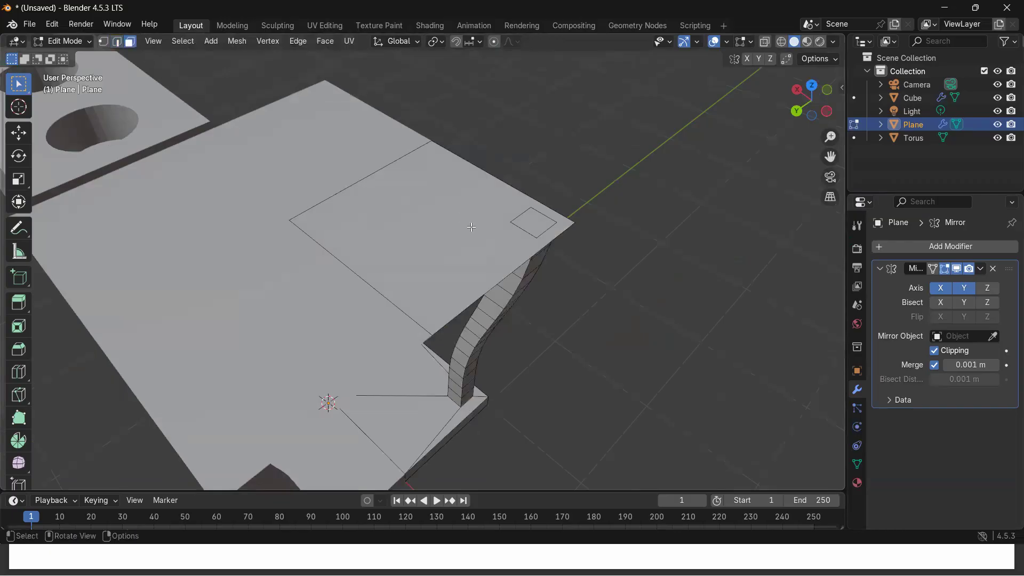
left_click(472, 236)
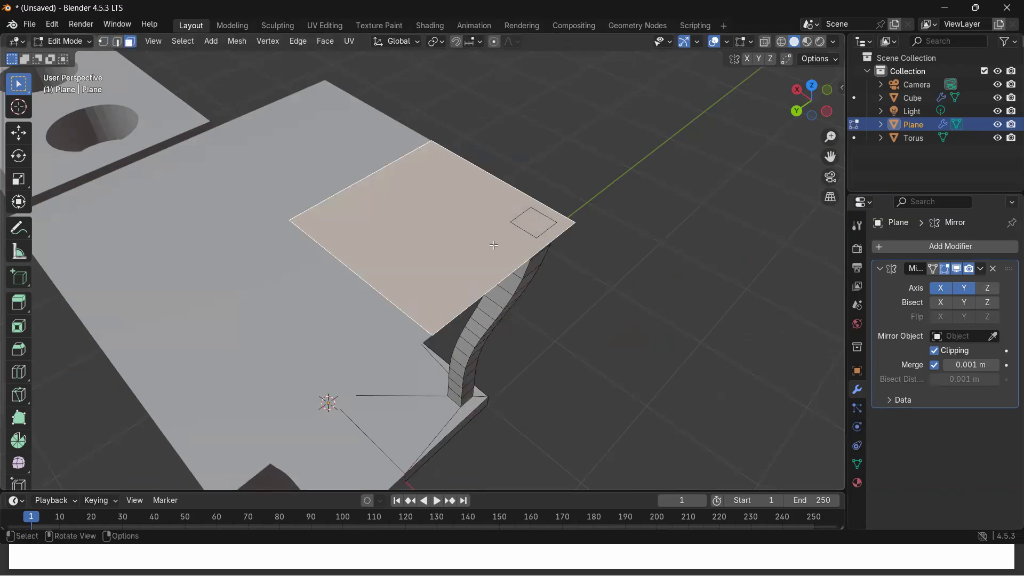
key("e")
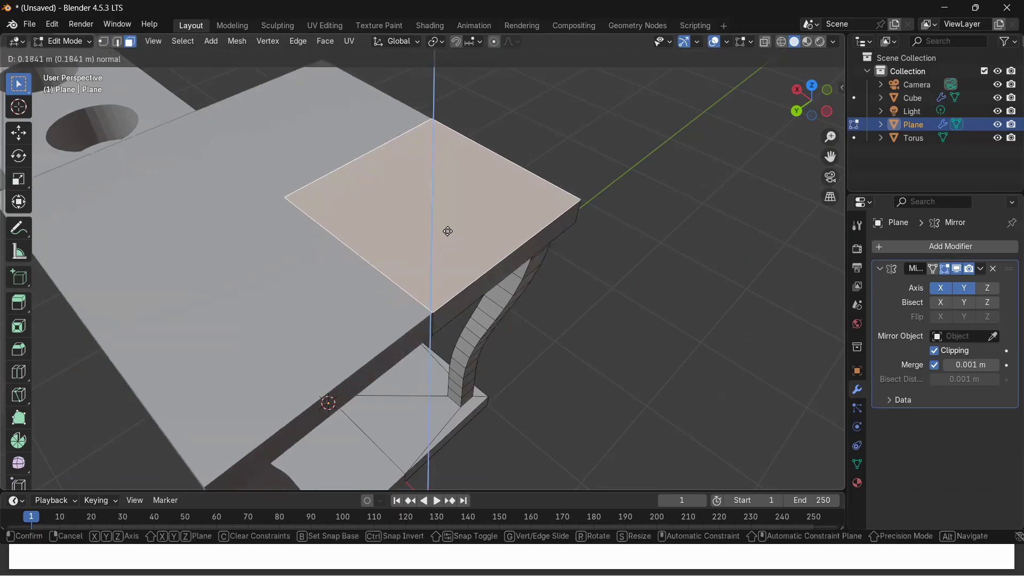
left_click(447, 231)
- Extrude the roof quarter's top face upward a second time by about 1.01 m to form a tall block
middle_click_drag(541, 296, 521, 238)
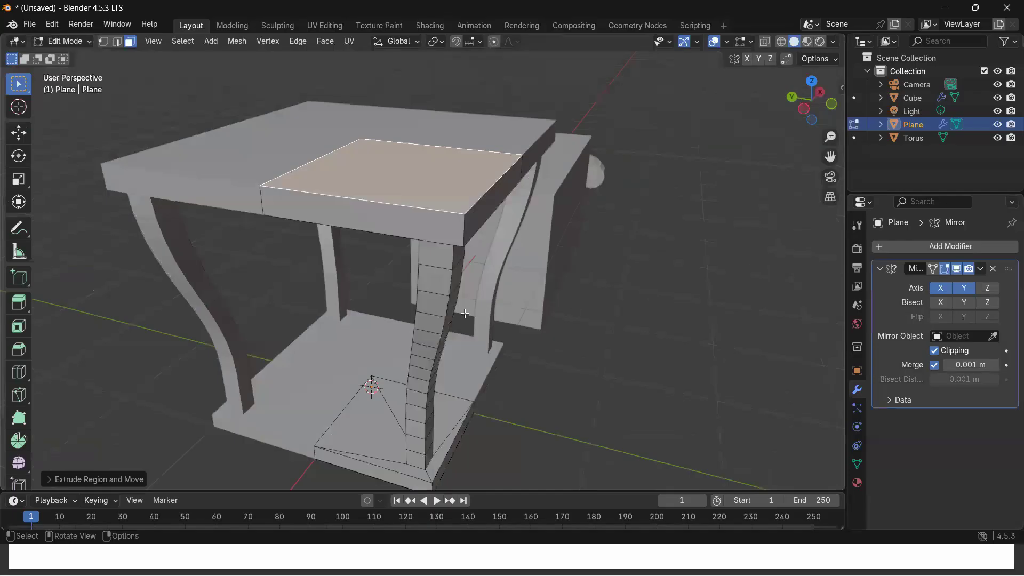
middle_click_drag(464, 312, 408, 354)
middle_click_drag(421, 316, 376, 327)
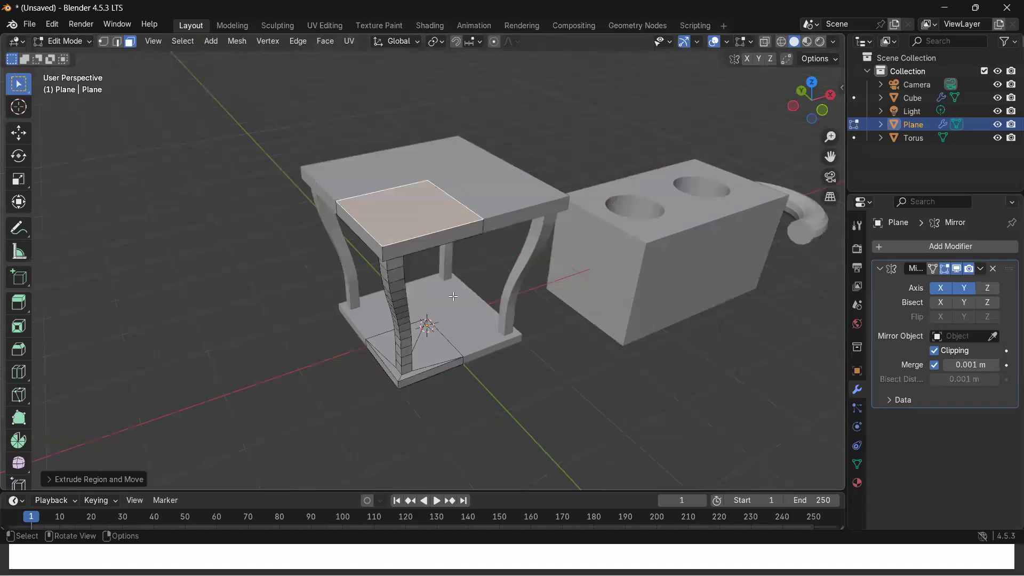
middle_click_drag(453, 296, 405, 256)
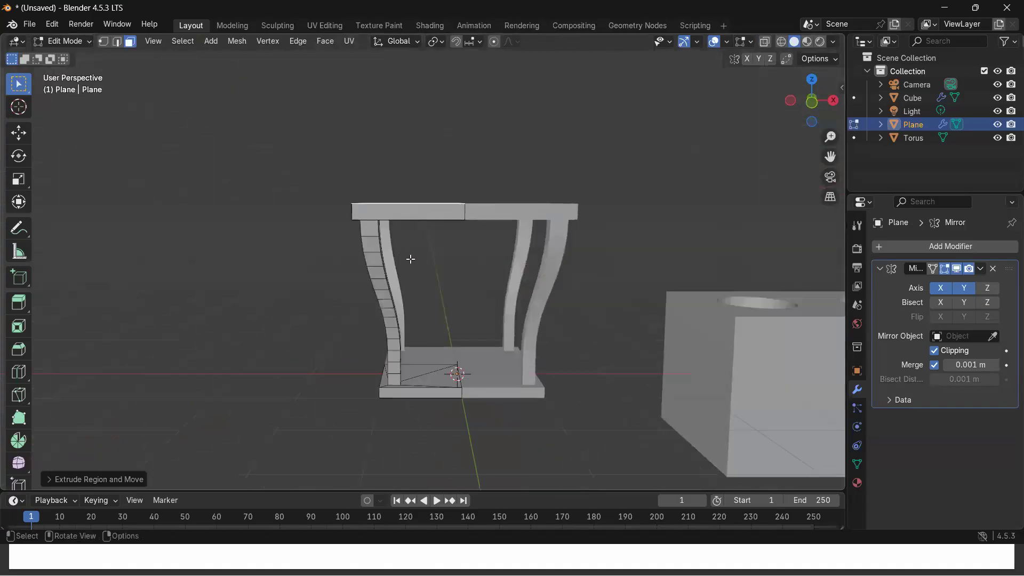
key("e")
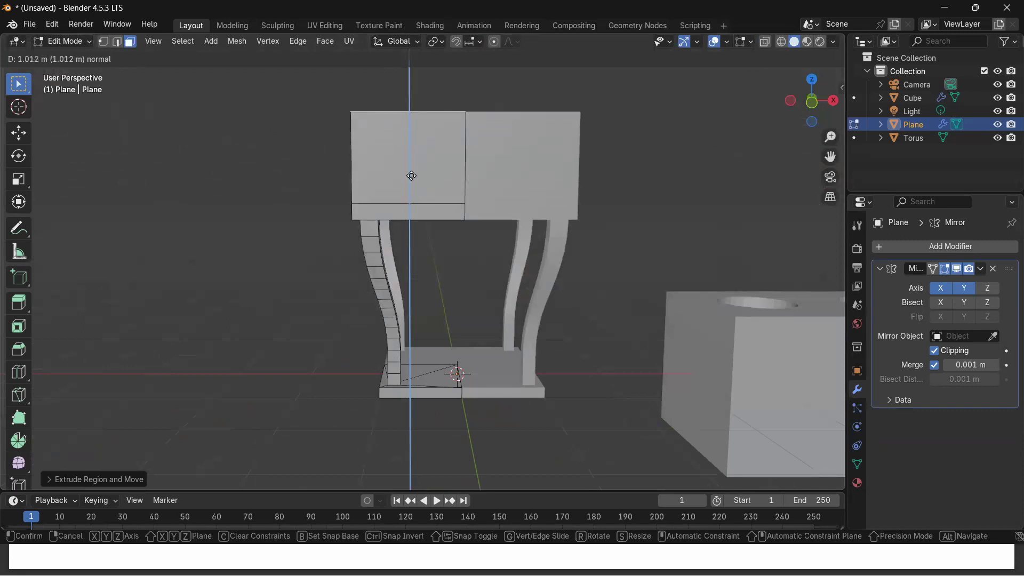
left_click(411, 176)
- Move the outer side edge of the block's top face inward along X by about 1.11 m to slope the roof
middle_click_drag(320, 238, 336, 303)
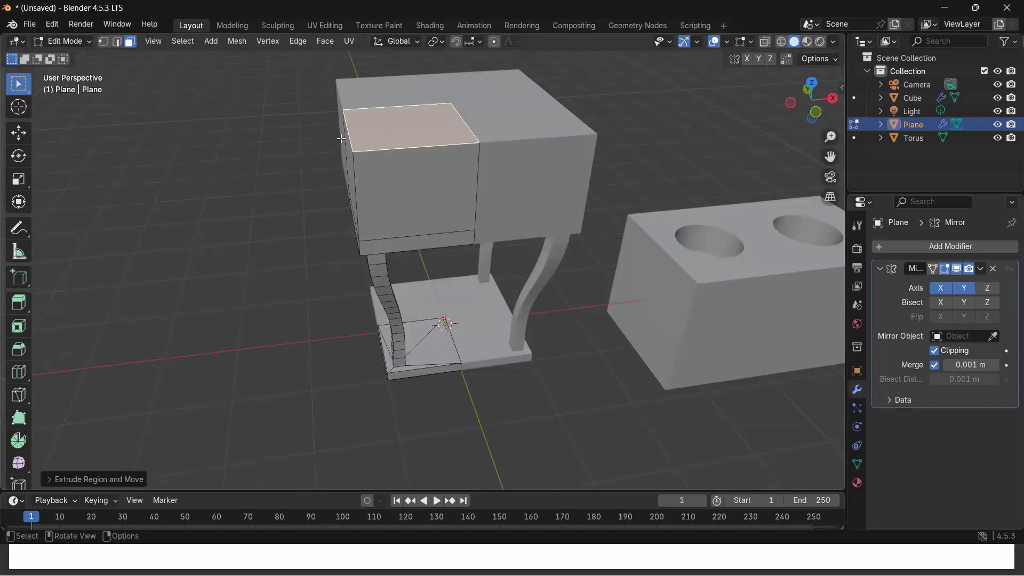
left_click(117, 43)
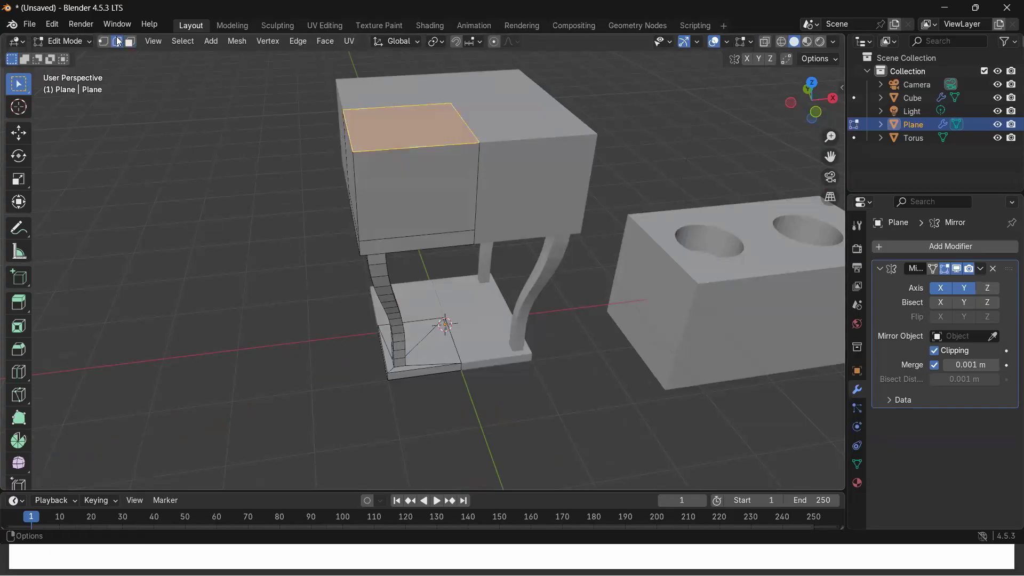
left_click(348, 131)
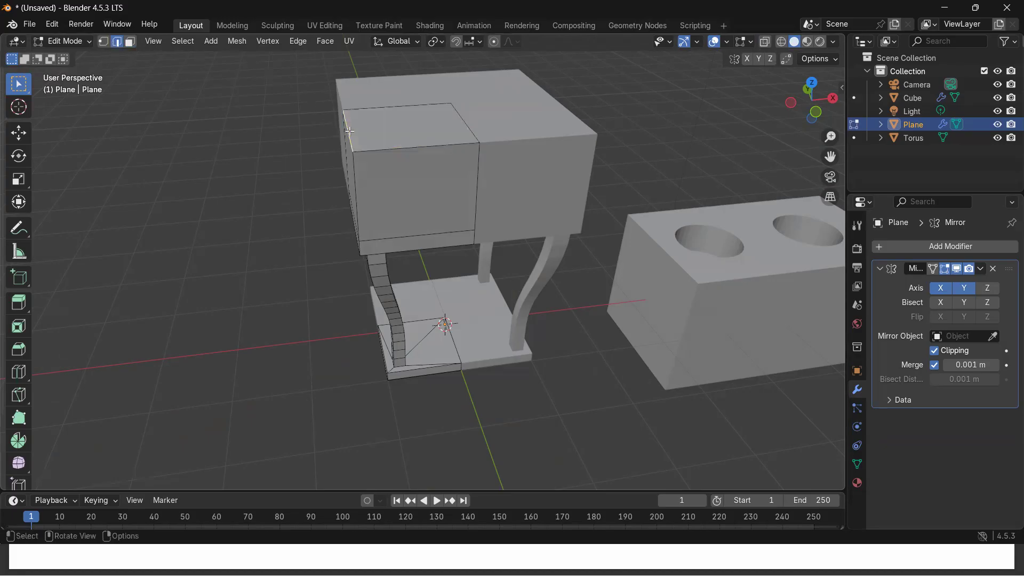
key("g")
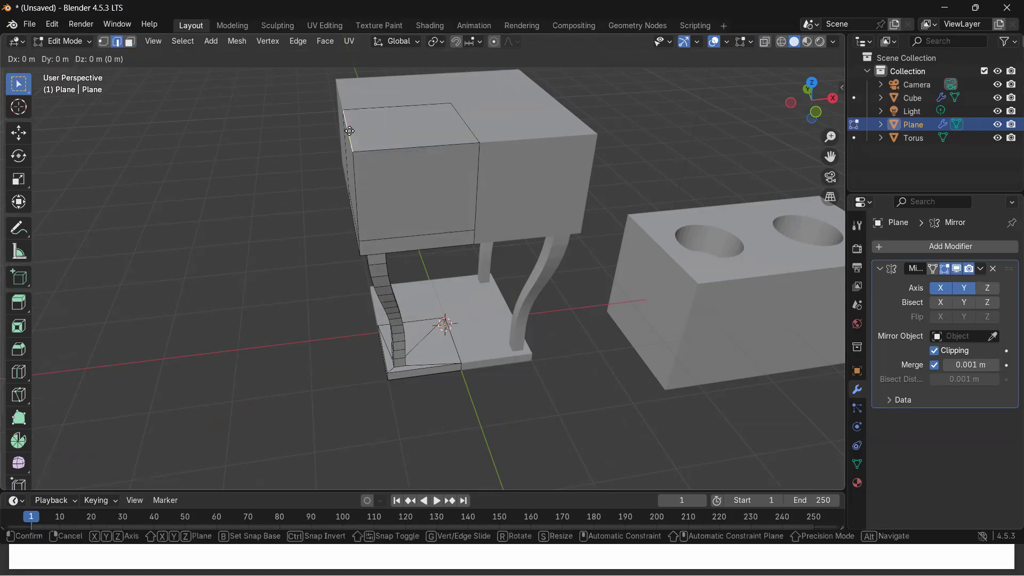
key("x")
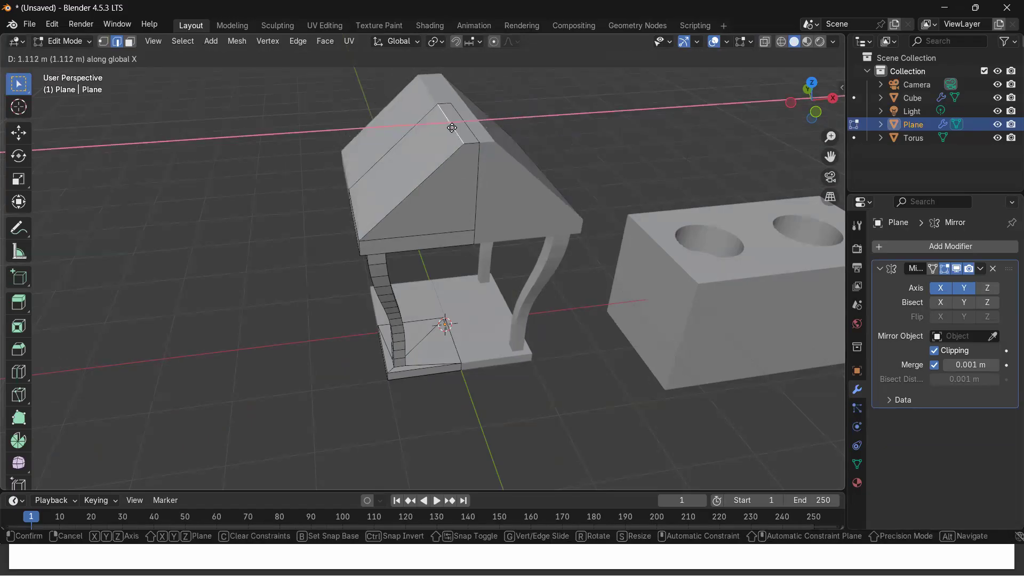
left_click(452, 128)
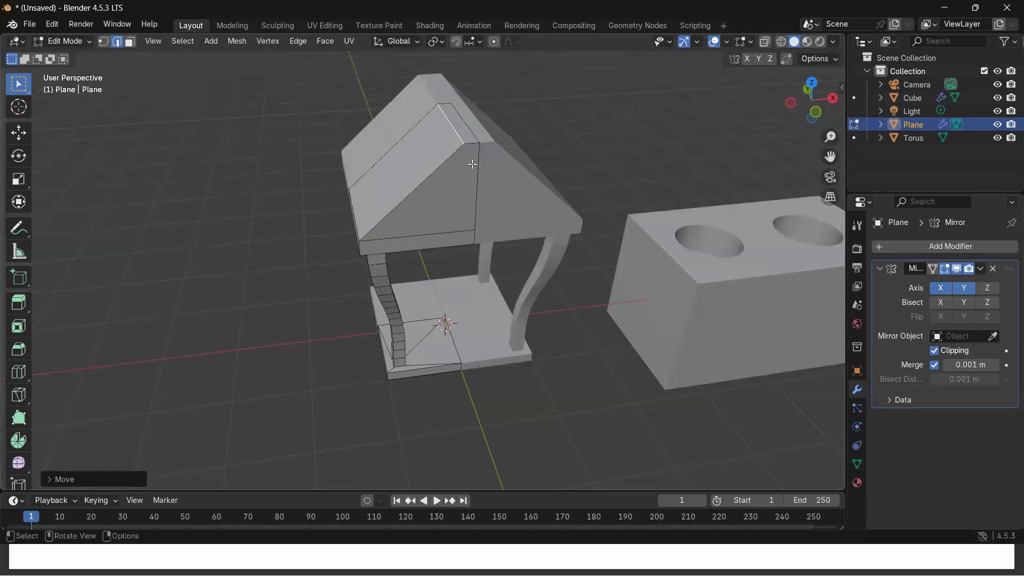
- Move the short outer edge of the narrowed top face inward along Y by about 0.87 m to slope the remaining sides
middle_click_drag(477, 144, 505, 306)
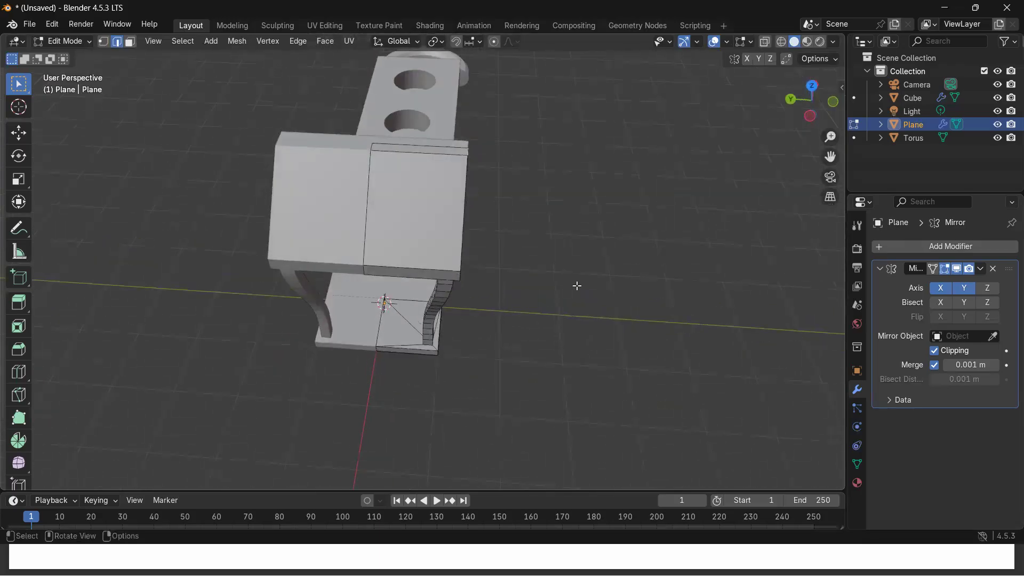
key("g")
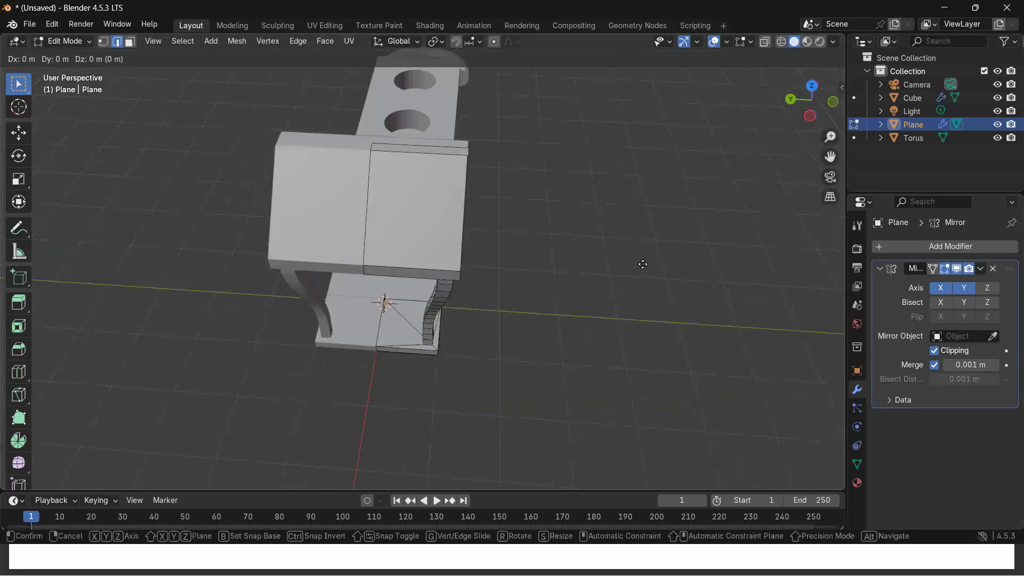
key("y")
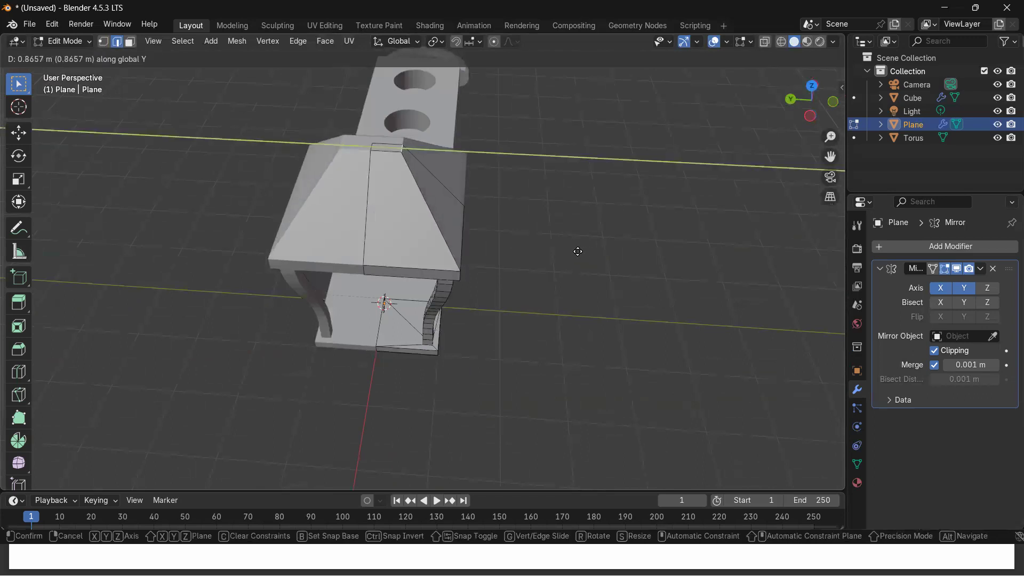
left_click(578, 251)
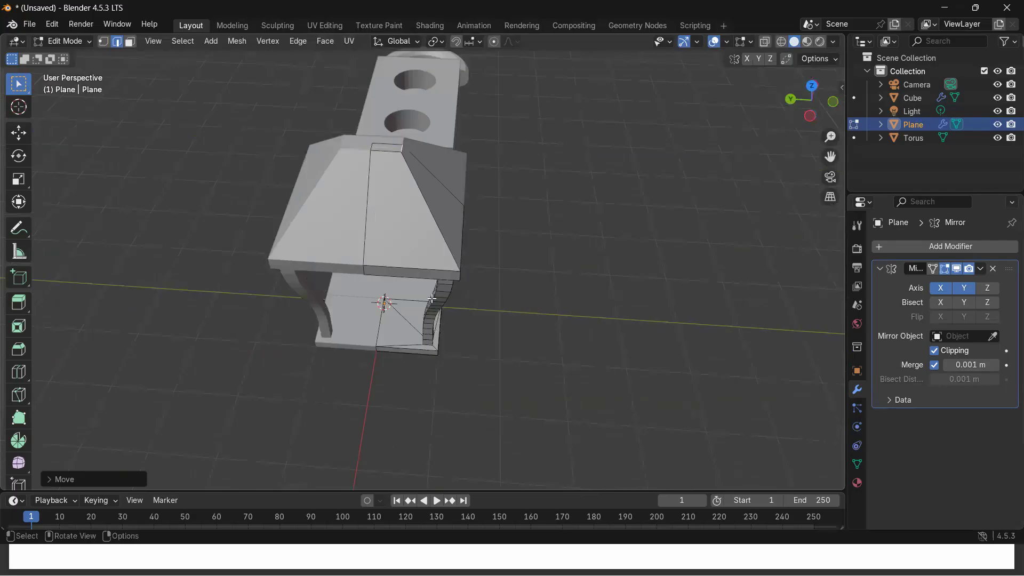
- Extrude the small face at the roof's apex upward to form a short cap
mouse_move(432, 300)
middle_mouse_down()
mouse_move(278, 286)
mouse_move(535, 320)
mouse_move(418, 299)
middle_mouse_up()
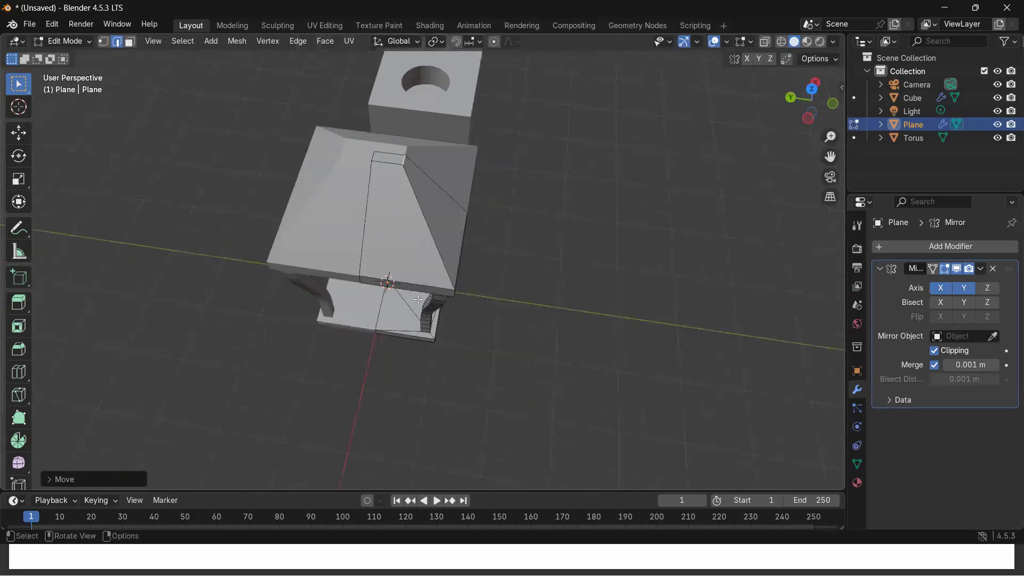
left_click(129, 42)
left_click(395, 159)
key("e")
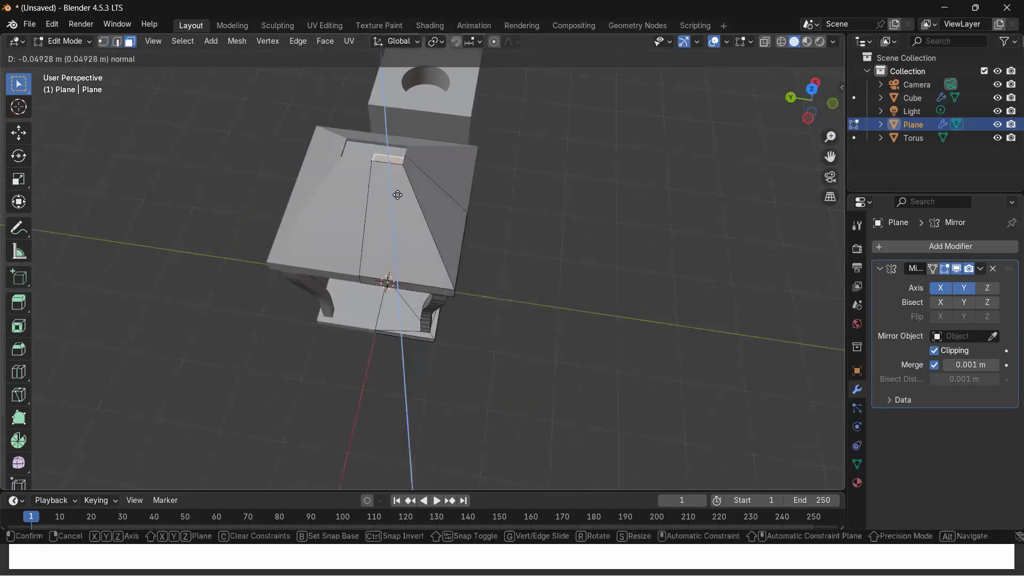
left_click(396, 183)
middle_click_drag(405, 219, 437, 373)
scroll(480, 70, "up", 3)
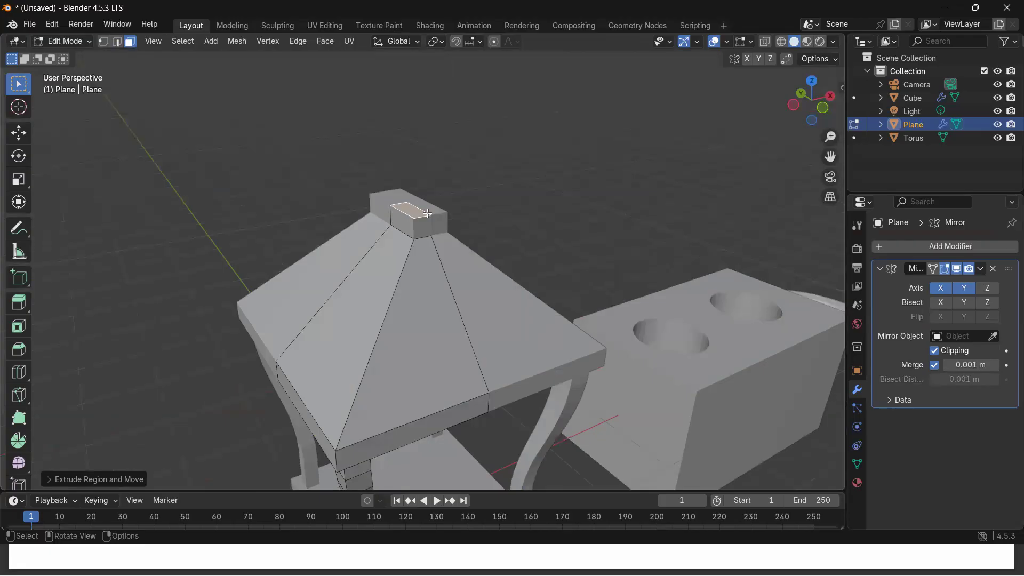
- Try moving the roof cap's outer top edge inward along Y by about 0.14 m, then undo the move
left_click(314, 141)
left_click(117, 41)
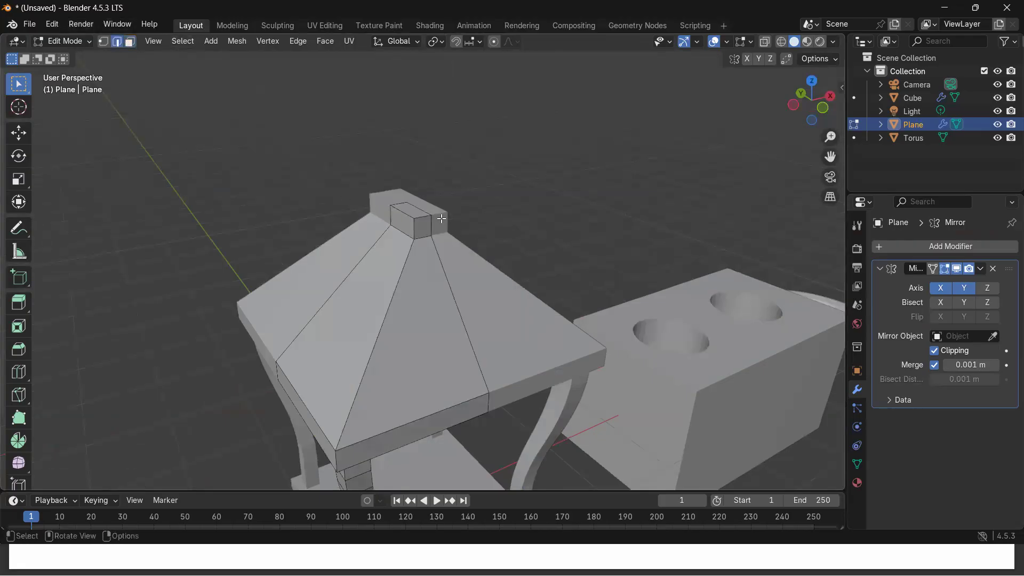
left_click(425, 238)
key("g")
key("y")
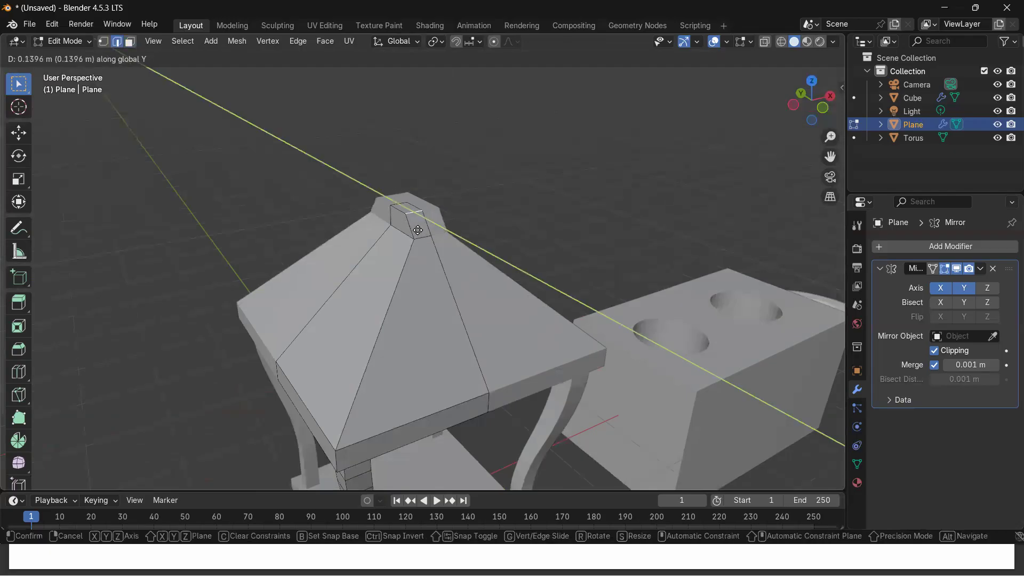
left_click(418, 230)
middle_click_drag(386, 280, 343, 220)
middle_click_drag(379, 290, 312, 310)
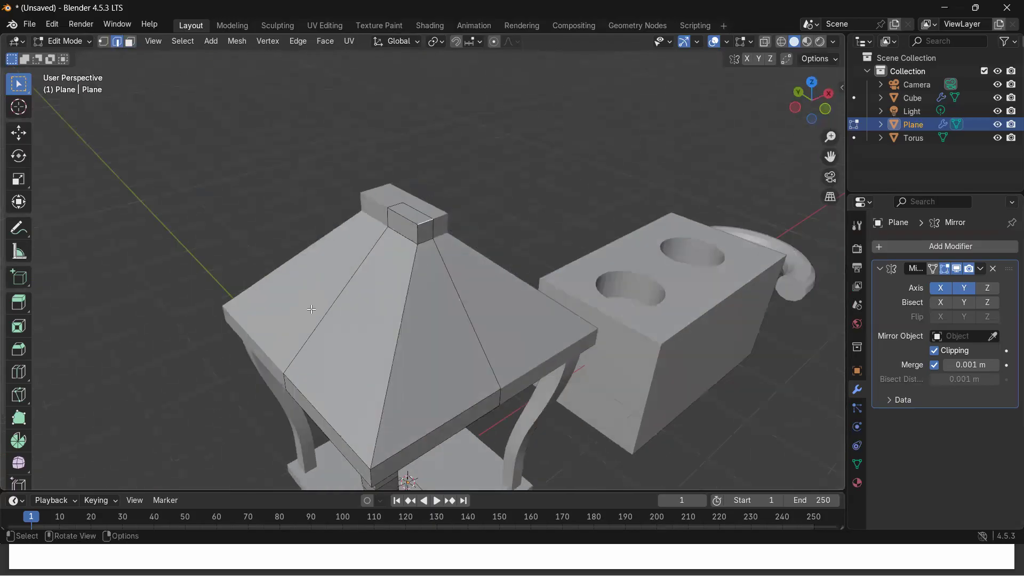
- Extrude the roof cap's outer side face slightly outward along Y
scroll(314, 308, "down", 3)
middle_click_drag(386, 258, 401, 249)
middle_click_drag(341, 308, 448, 257)
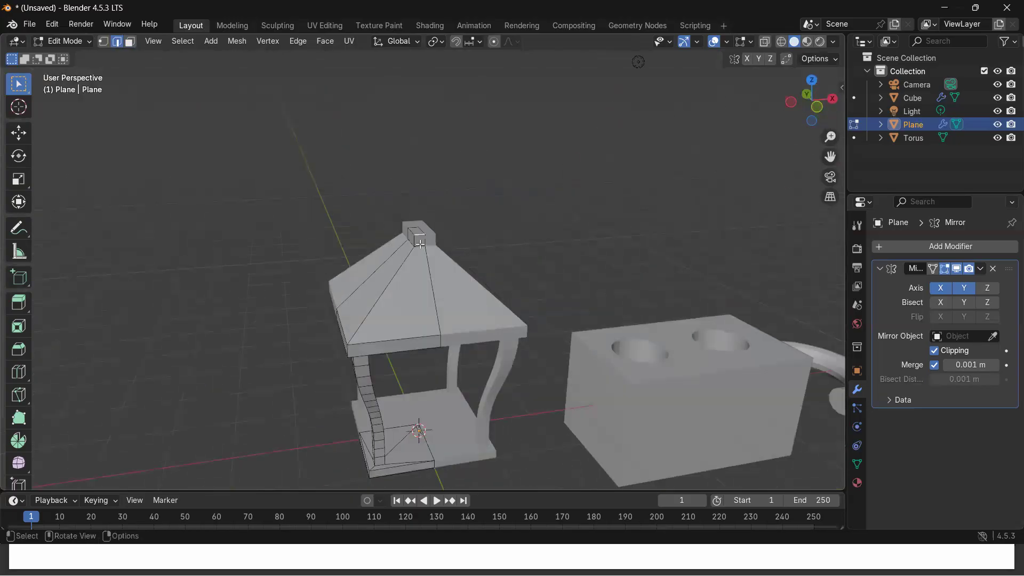
left_click(129, 42)
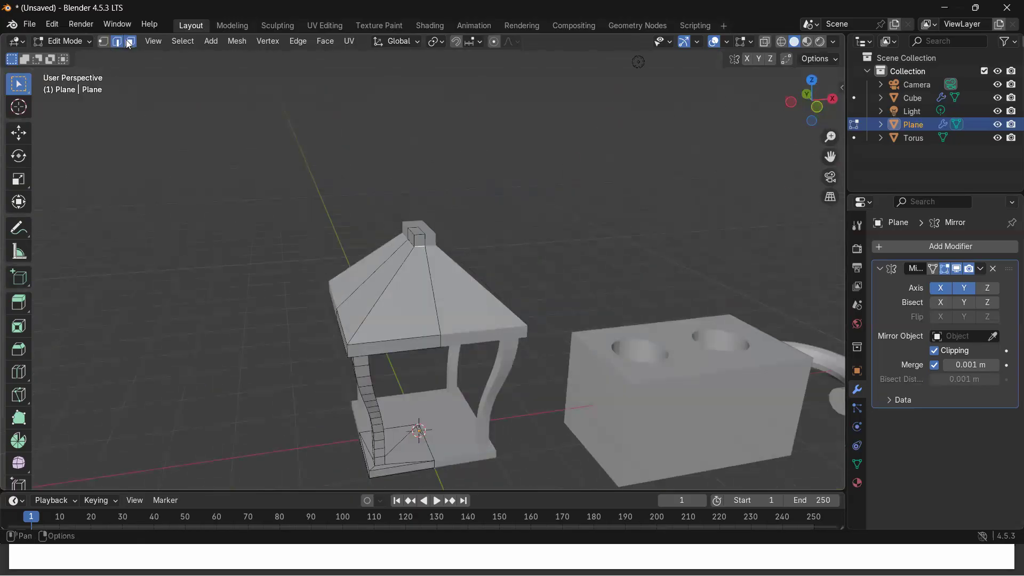
left_click(419, 240)
middle_click_drag(404, 288, 484, 289)
key("e")
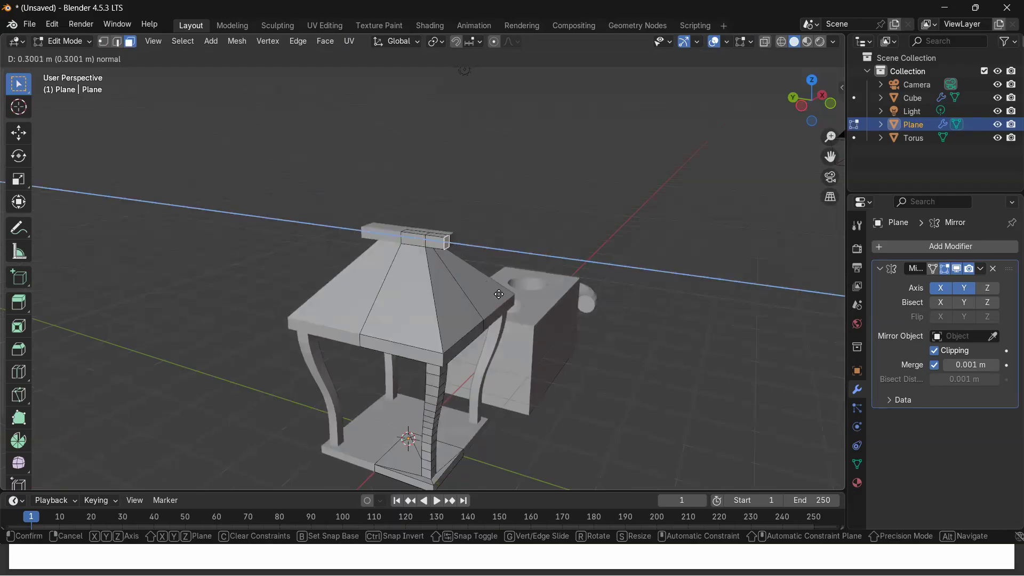
left_click(499, 294)
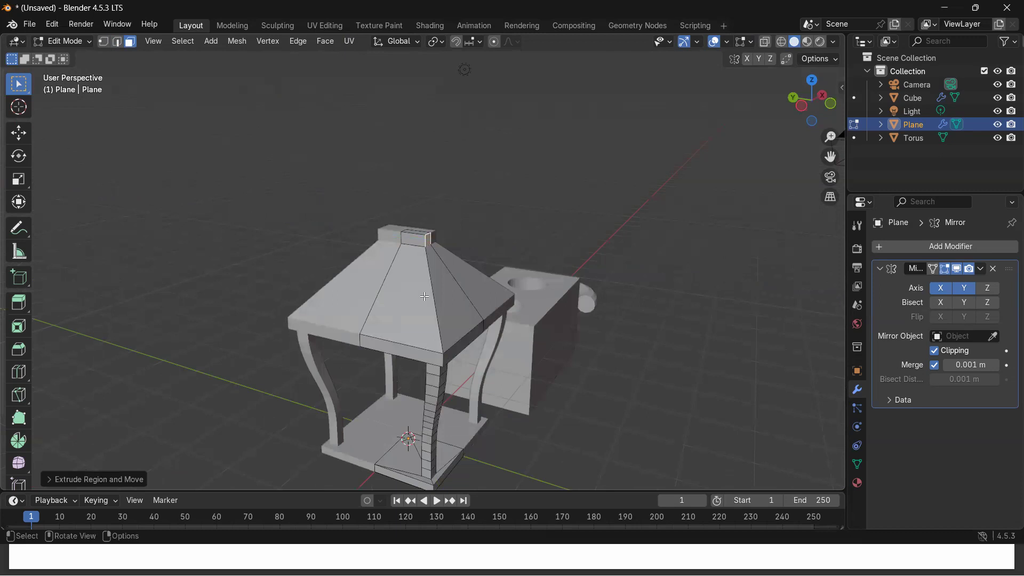
left_click(381, 307)
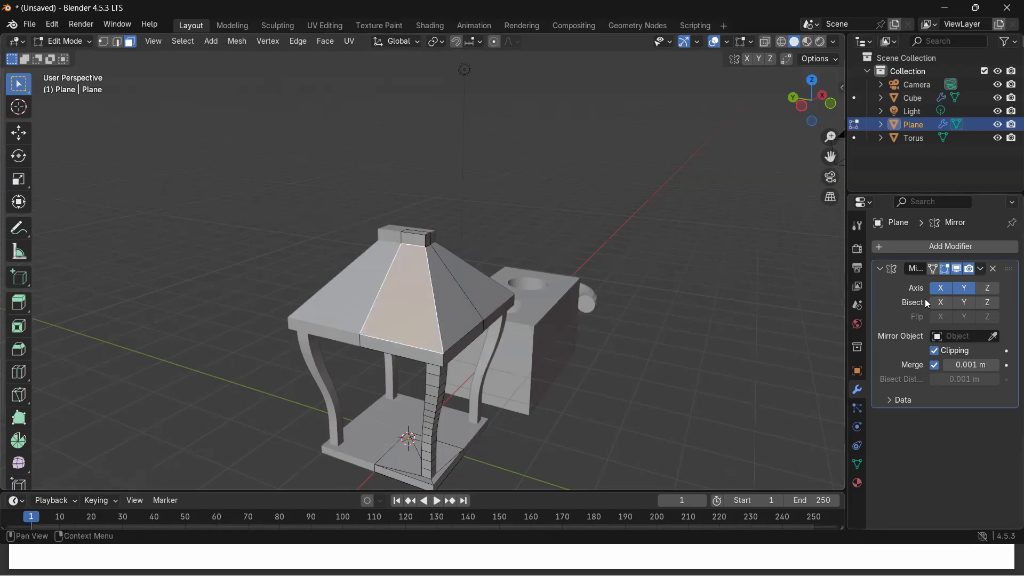
left_click(981, 270)
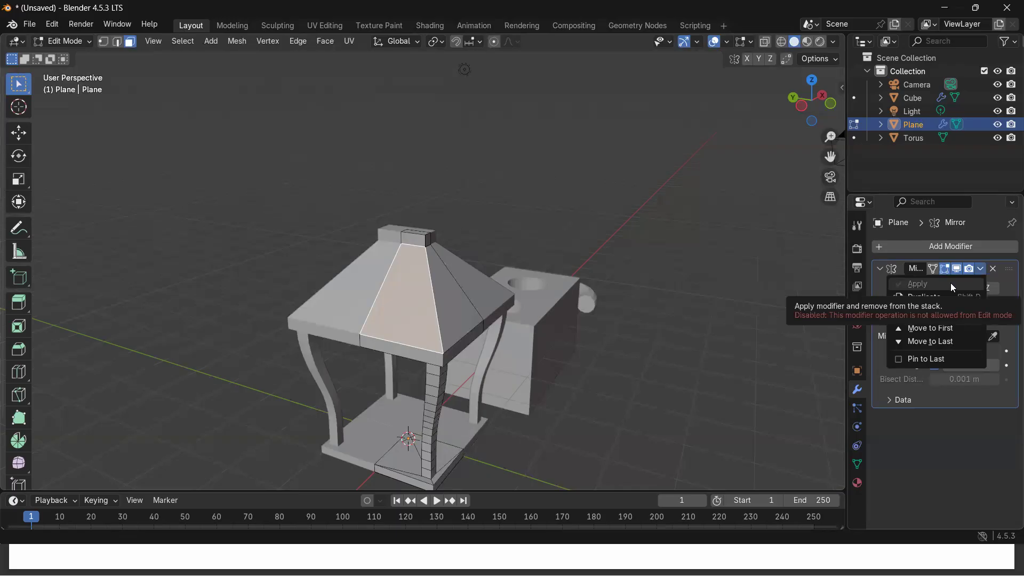
left_click(565, 306)
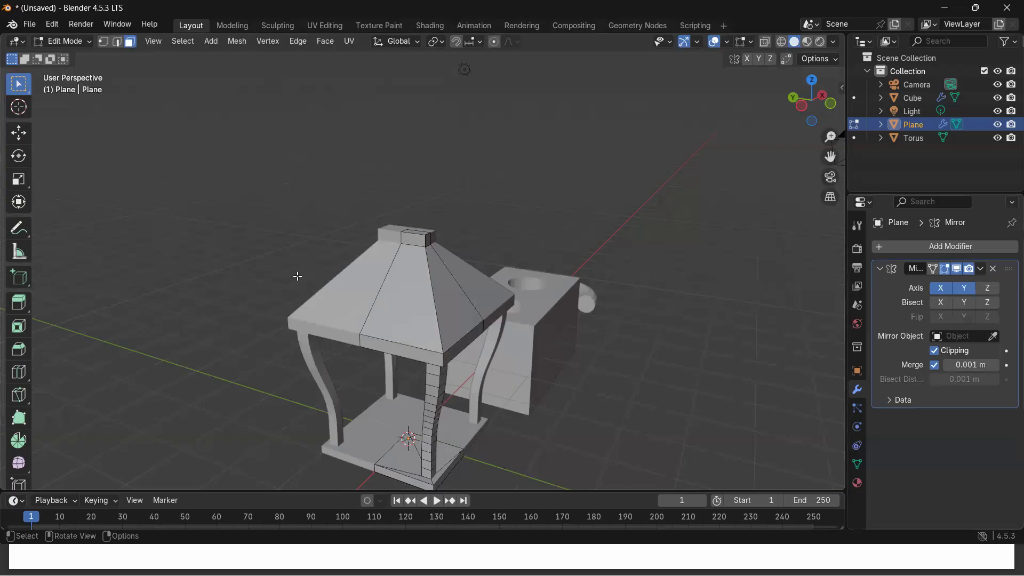
- Switch the pavilion to Object Mode and apply its Mirror modifier
left_click(65, 43)
left_click(62, 58)
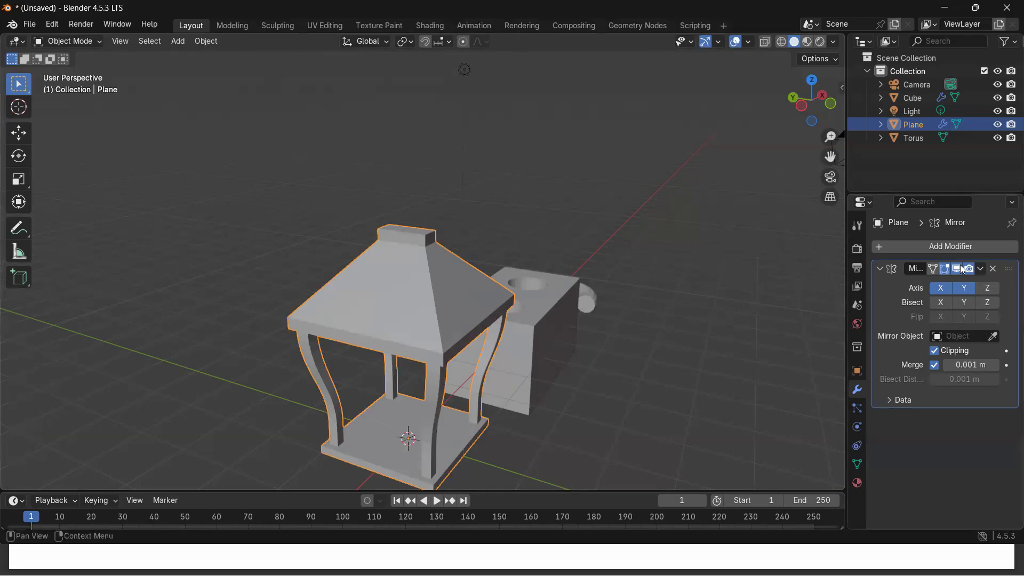
left_click(981, 269)
left_click(965, 283)
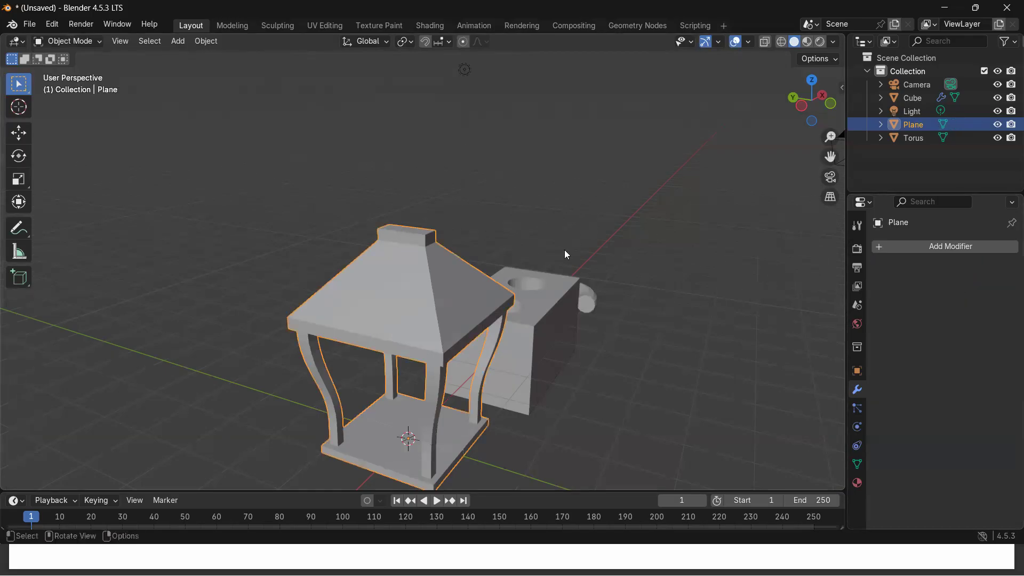
- Put the pavilion into Edit Mode with edge selection for work on the roof cap
right_click(407, 284)
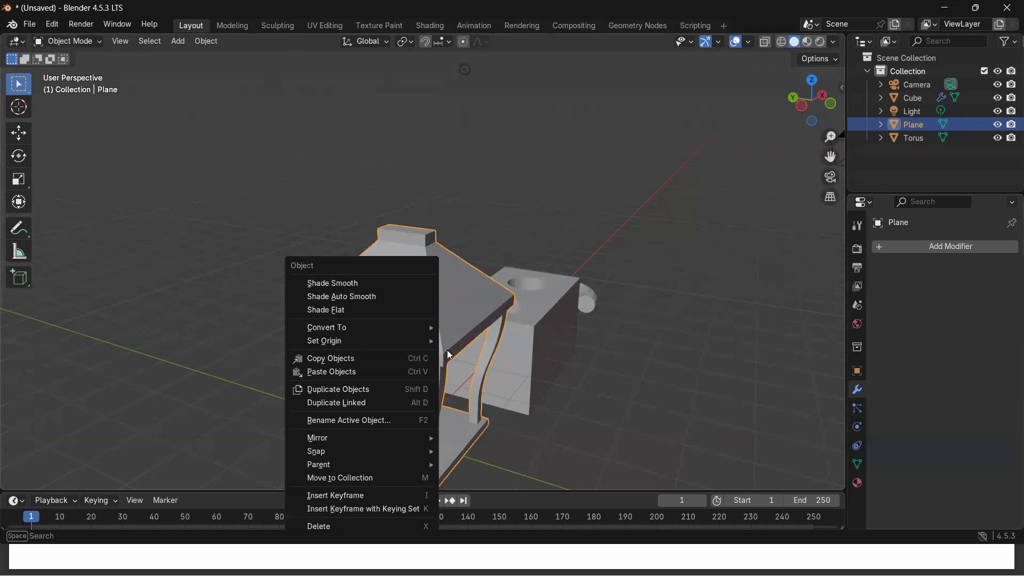
key("Tab")
middle_click_drag(450, 355, 334, 380)
middle_click_drag(443, 253, 408, 285)
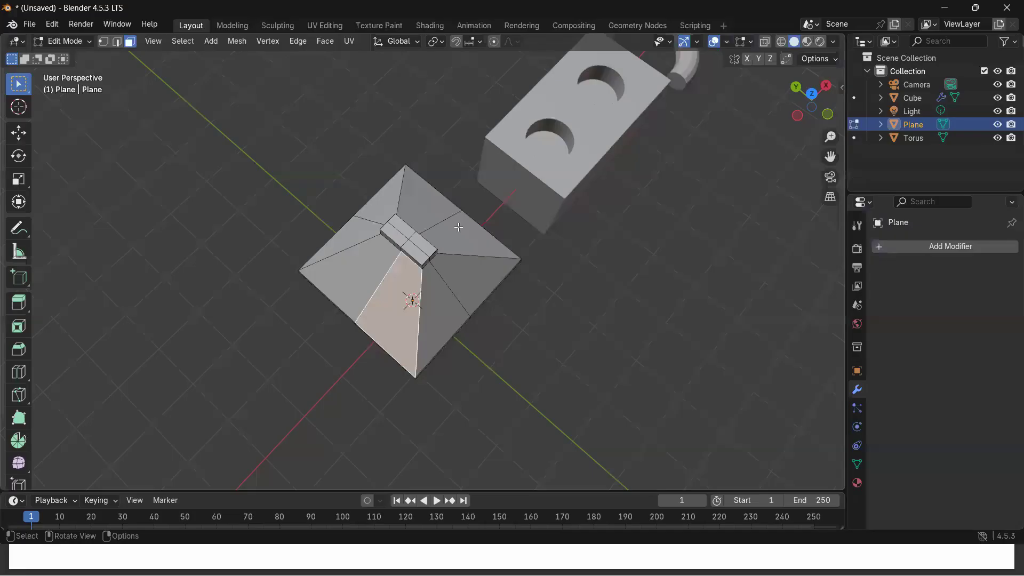
scroll(437, 267, "up", 5)
middle_click_drag(437, 267, 438, 239)
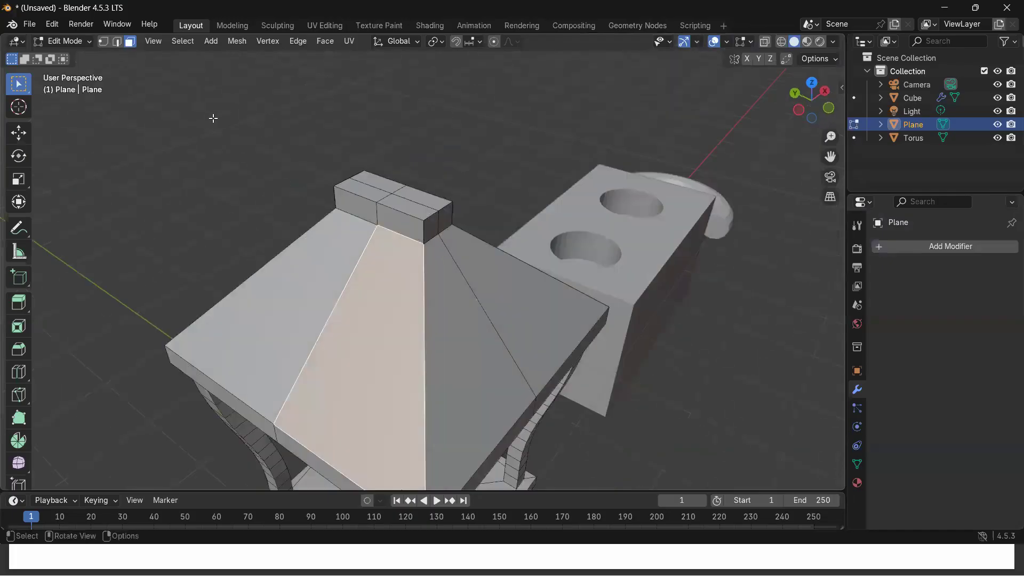
left_click(116, 41)
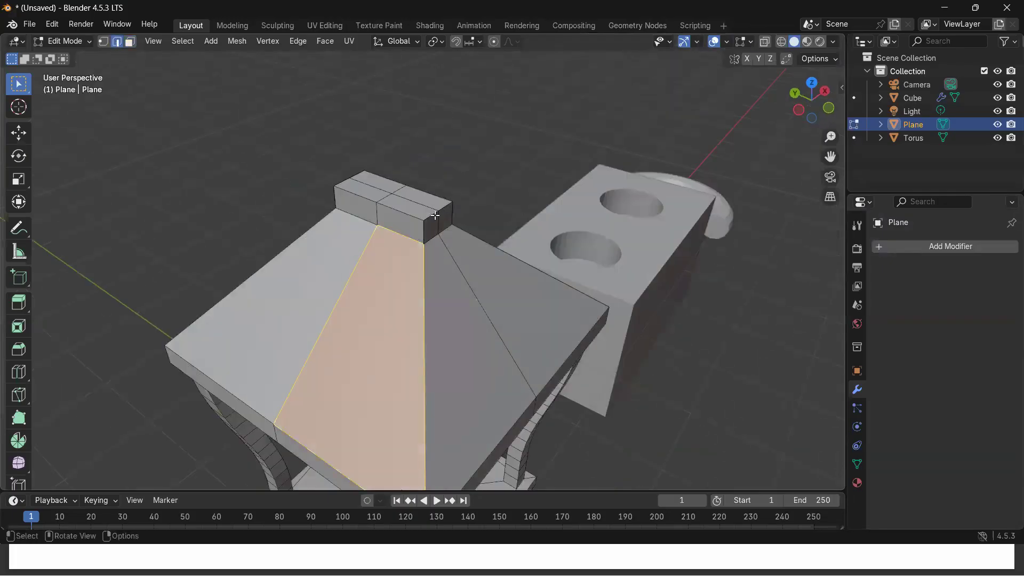
left_click(435, 207)
left_click(429, 216)
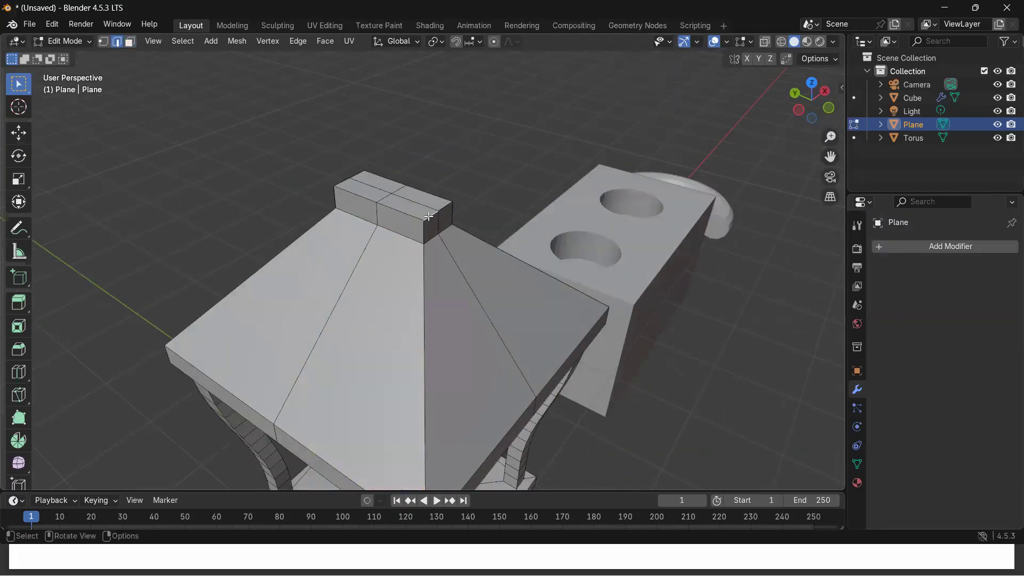
left_click(444, 208, "shift")
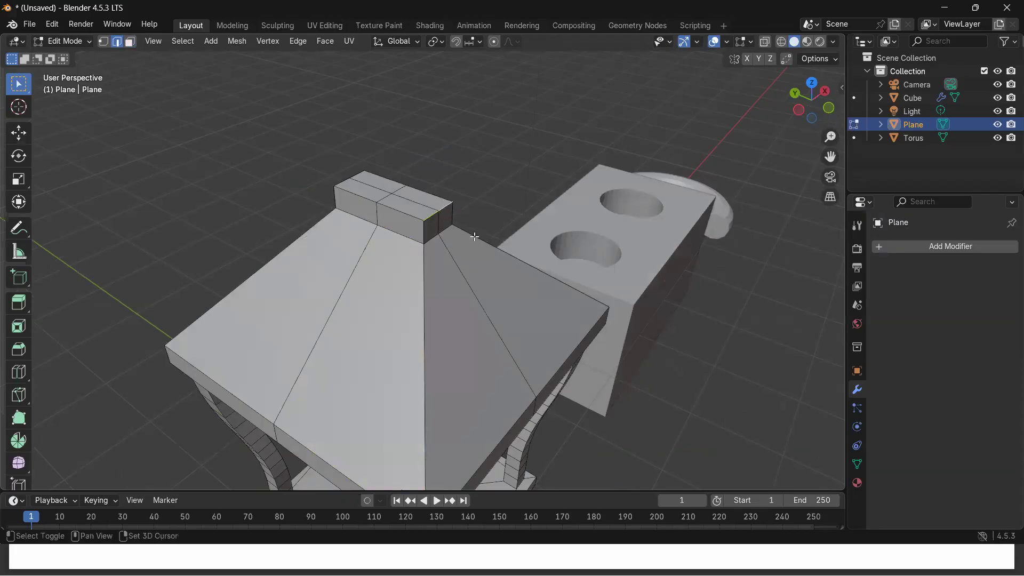
key("g")
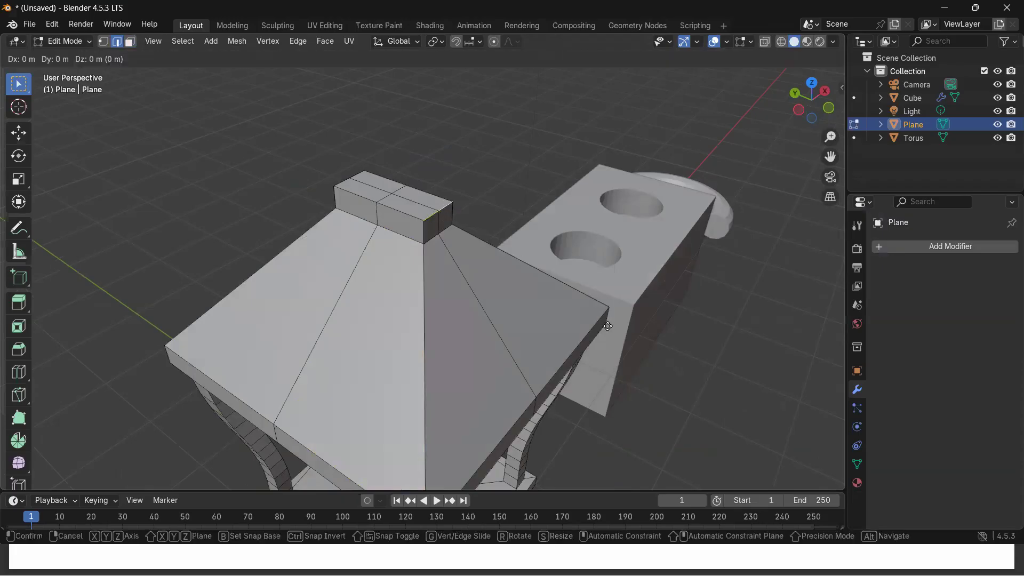
key("y")
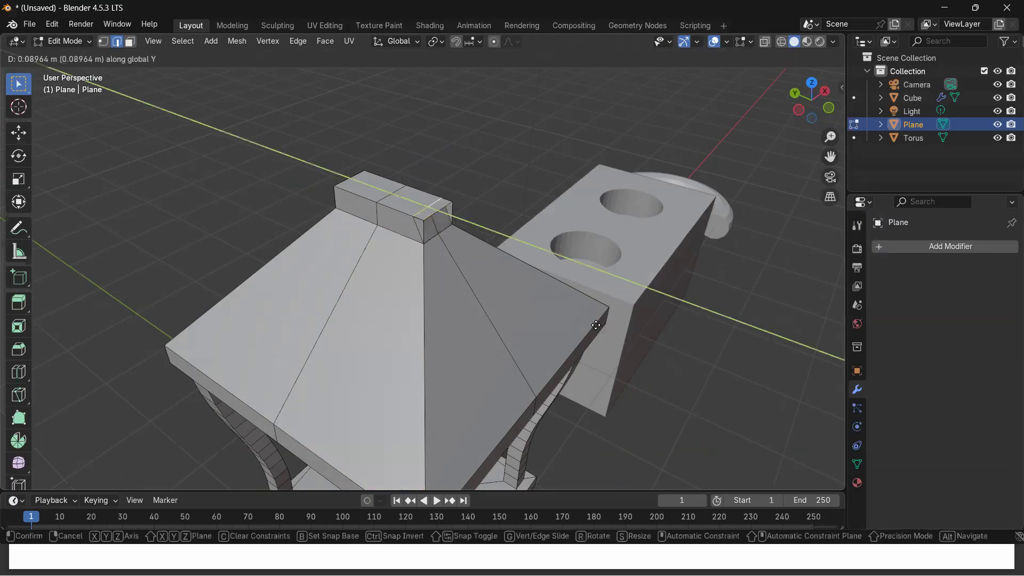
key("Escape")
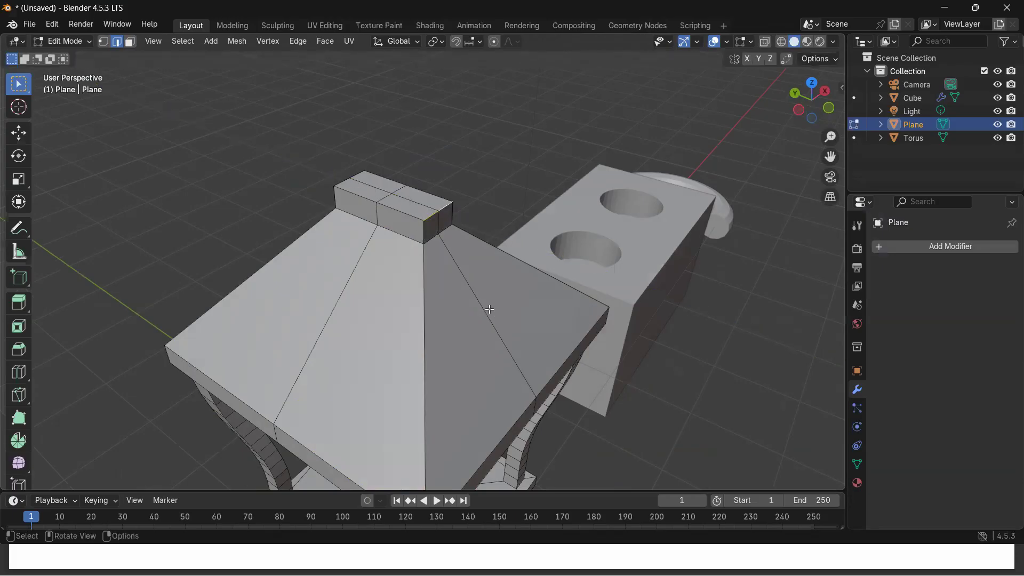
scroll(458, 235, "up", 5)
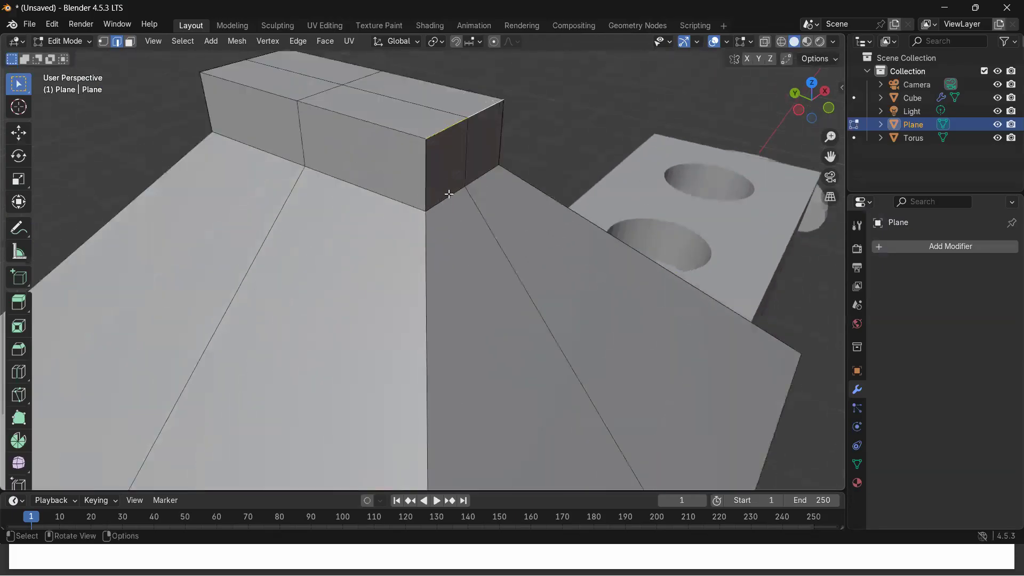
scroll(410, 128, "down", 2)
left_click_drag(393, 155, 497, 192)
left_click_drag(423, 145, 511, 195)
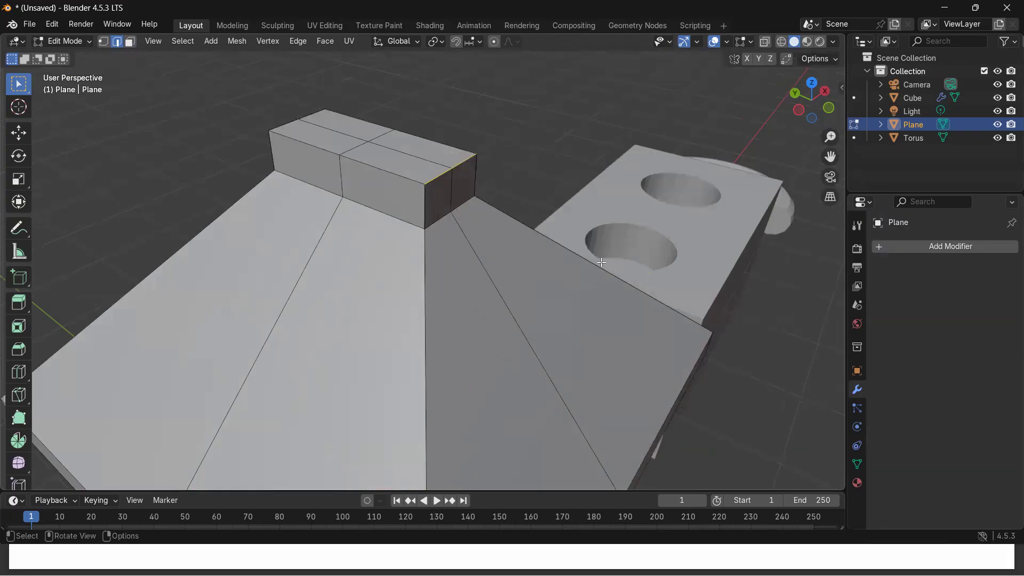
key("g")
key("y")
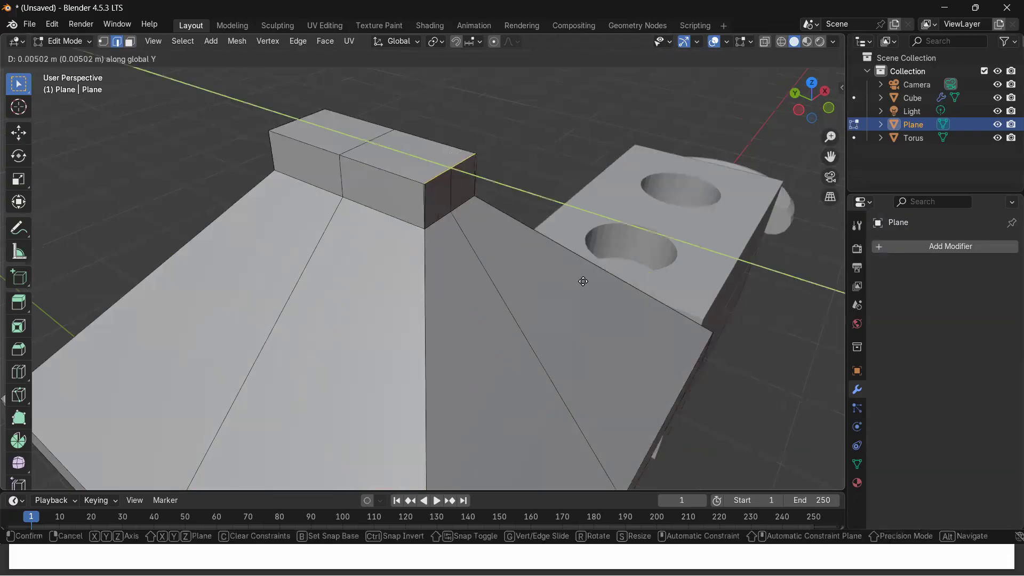
key("Escape")
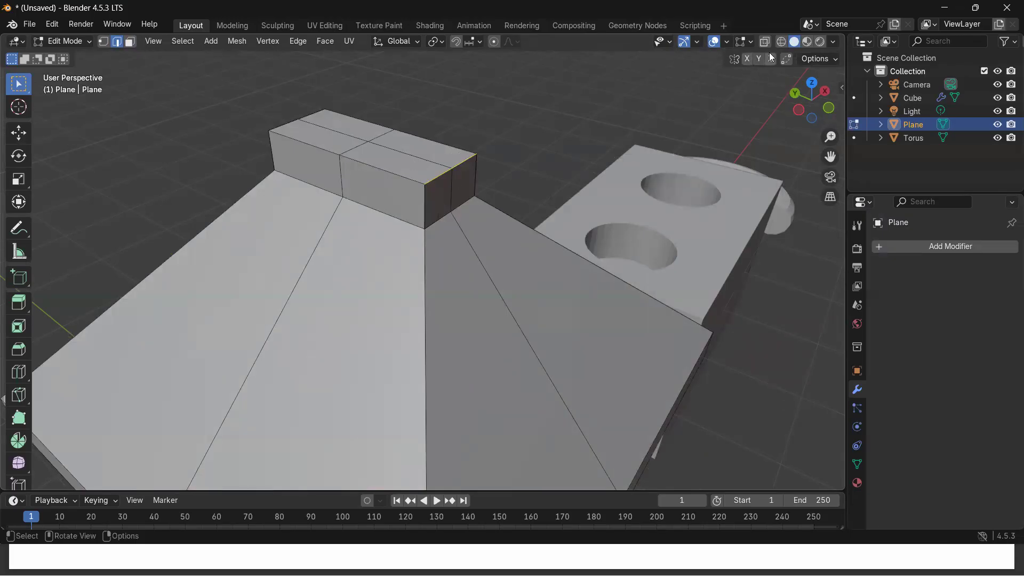
- Switch to wireframe display and move the full top edge at one end of the roof cap inward along Y to slope that end
key("alt+z")
left_click_drag(401, 158, 450, 184)
left_click_drag(394, 152, 515, 196)
left_click_drag(392, 151, 514, 210)
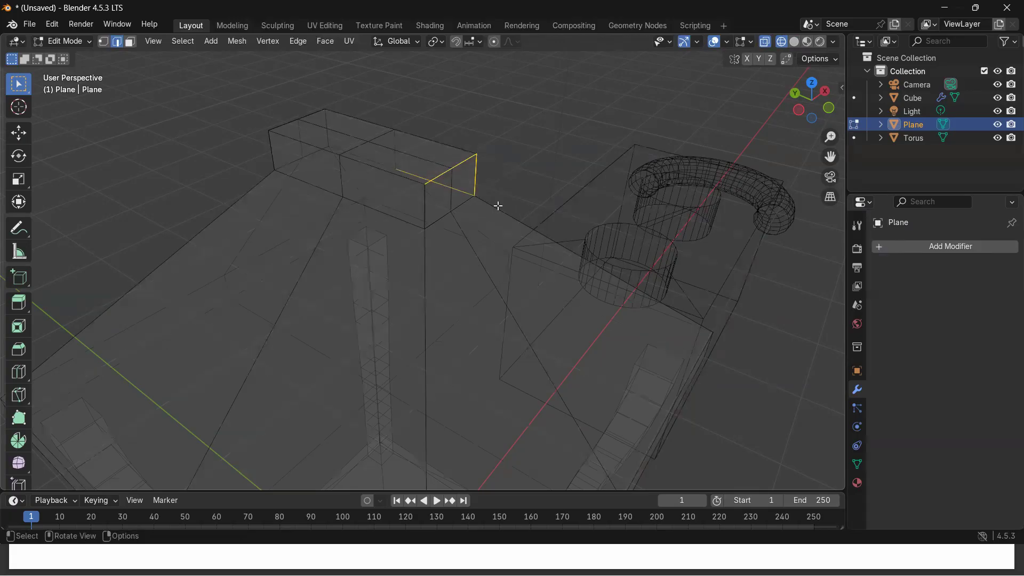
left_click(462, 194, "shift")
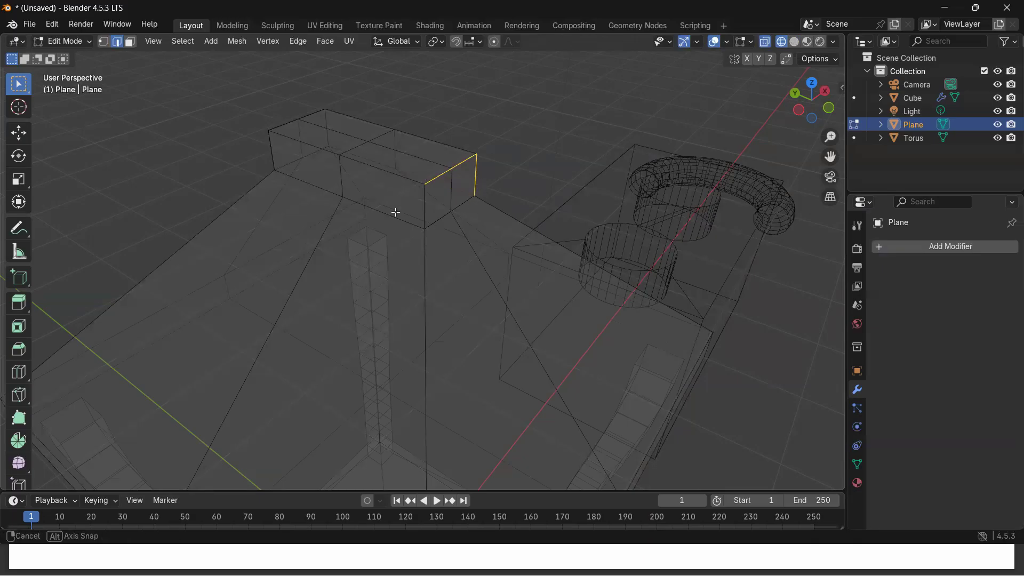
middle_click_drag(395, 210, 350, 210)
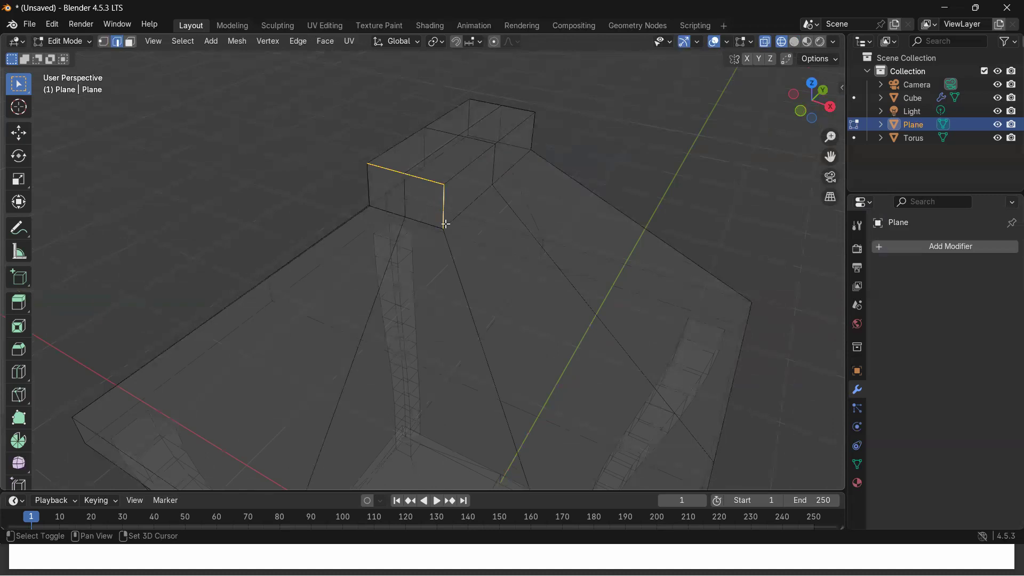
left_click_drag(347, 146, 448, 200)
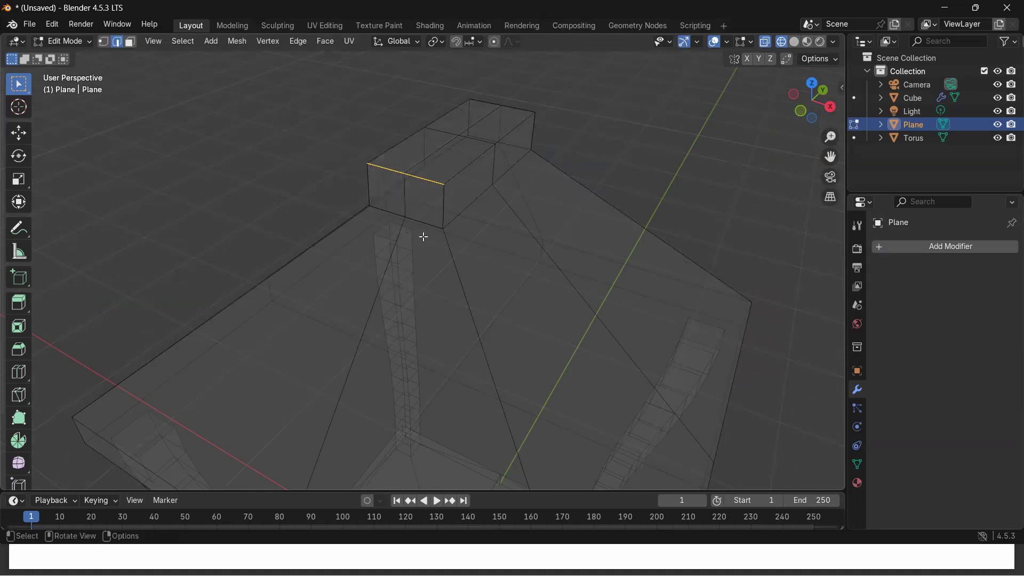
key("g")
key("y")
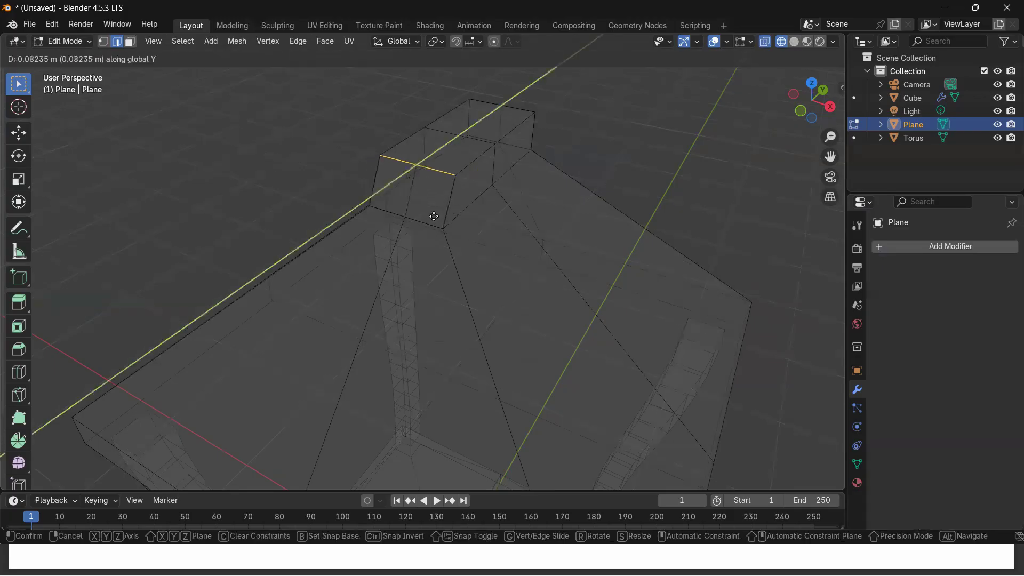
left_click(448, 205)
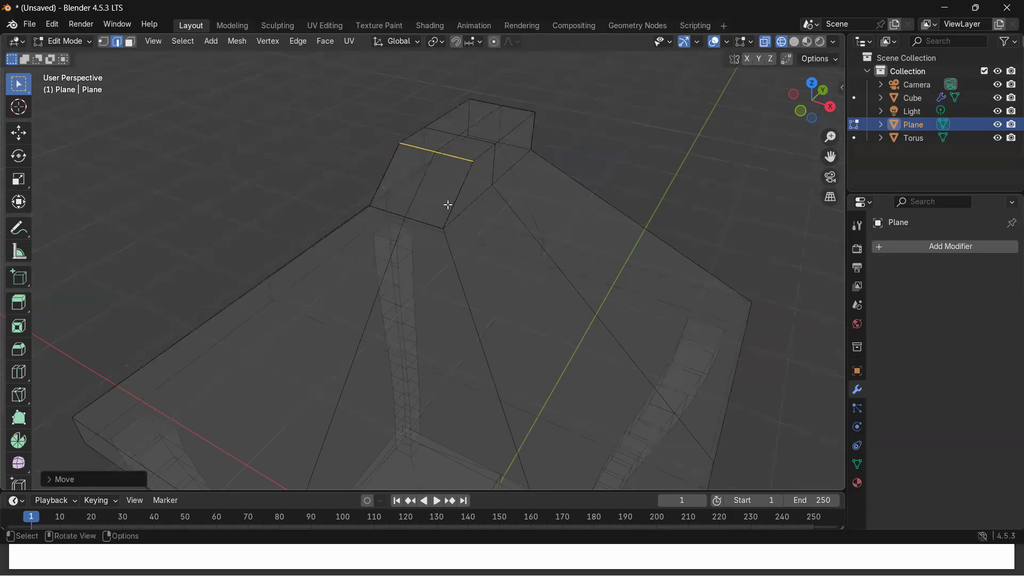
middle_click_drag(656, 158, 489, 151)
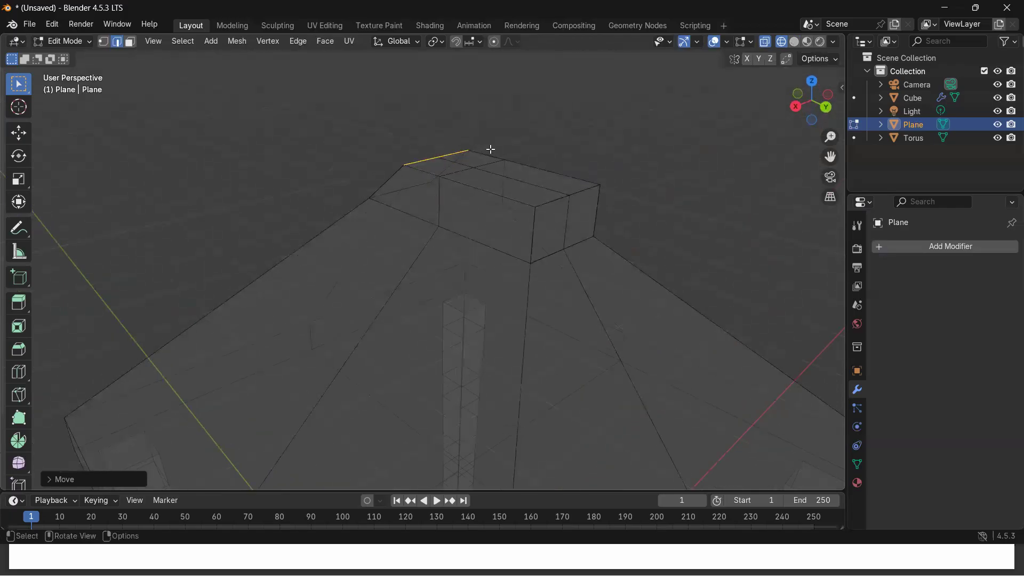